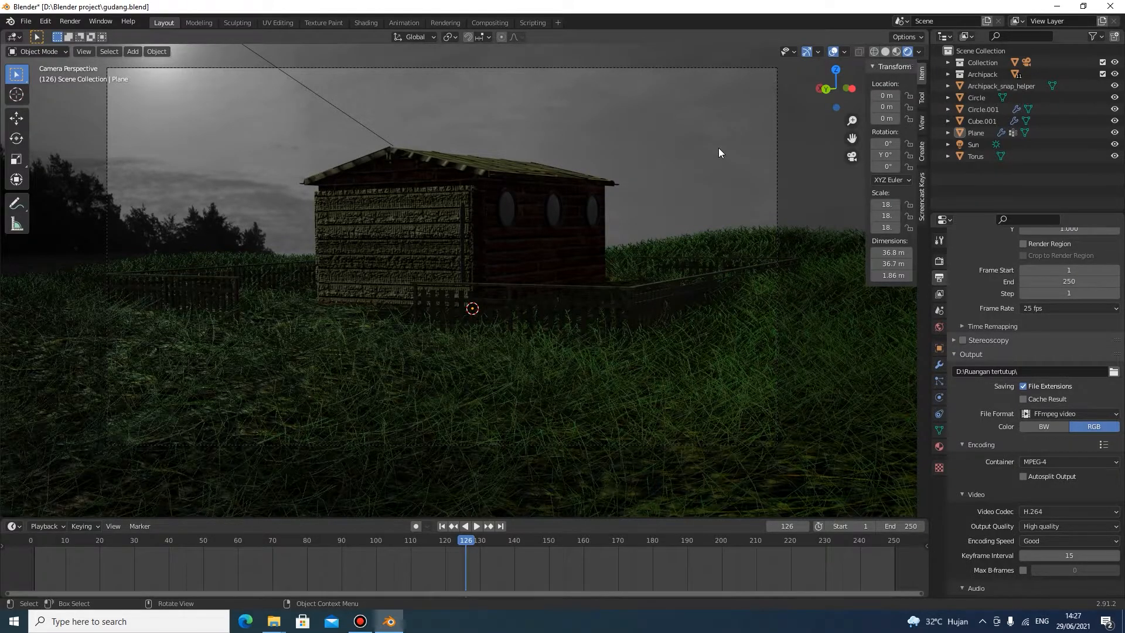
# Step: Examine the finished shed scene up close, including its front wall panel, side wall and surrounding fence
pyautogui.moveTo(692, 174); pyautogui.dragTo(554, 226, button='middle')
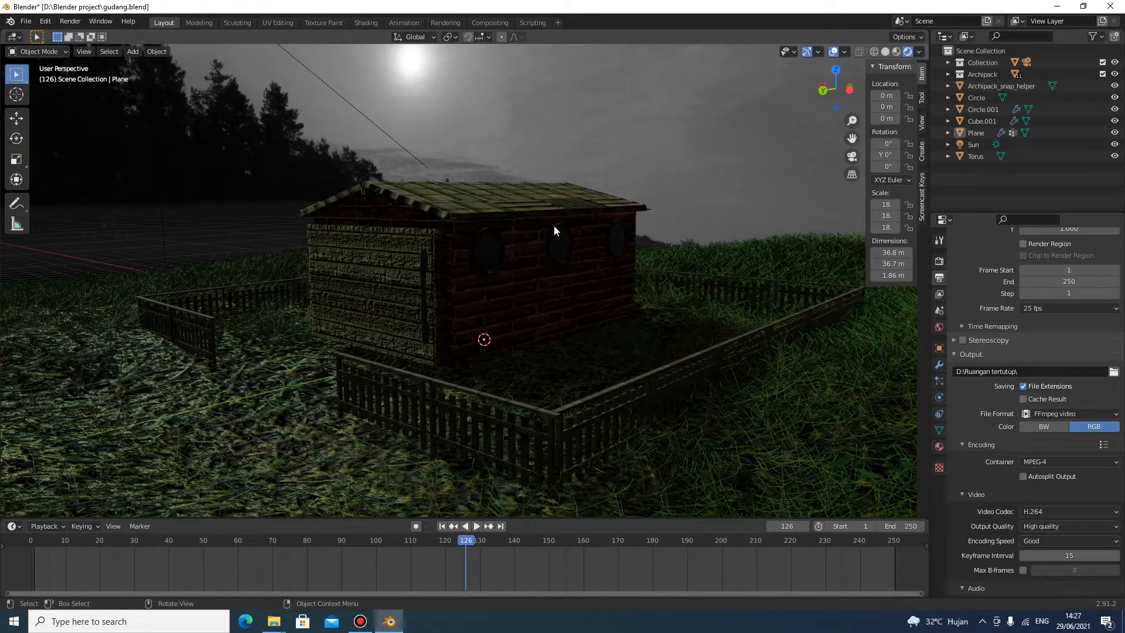
pyautogui.scroll(-3, 613, 264)
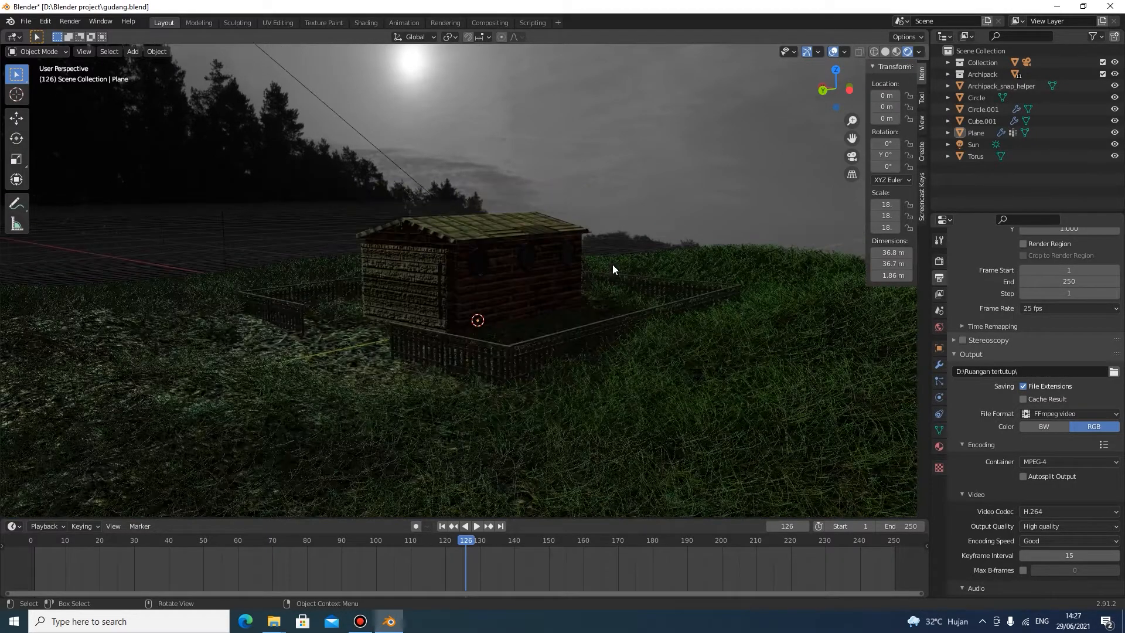
pyautogui.scroll(3, 609, 269)
pyautogui.scroll(-3, 459, 249)
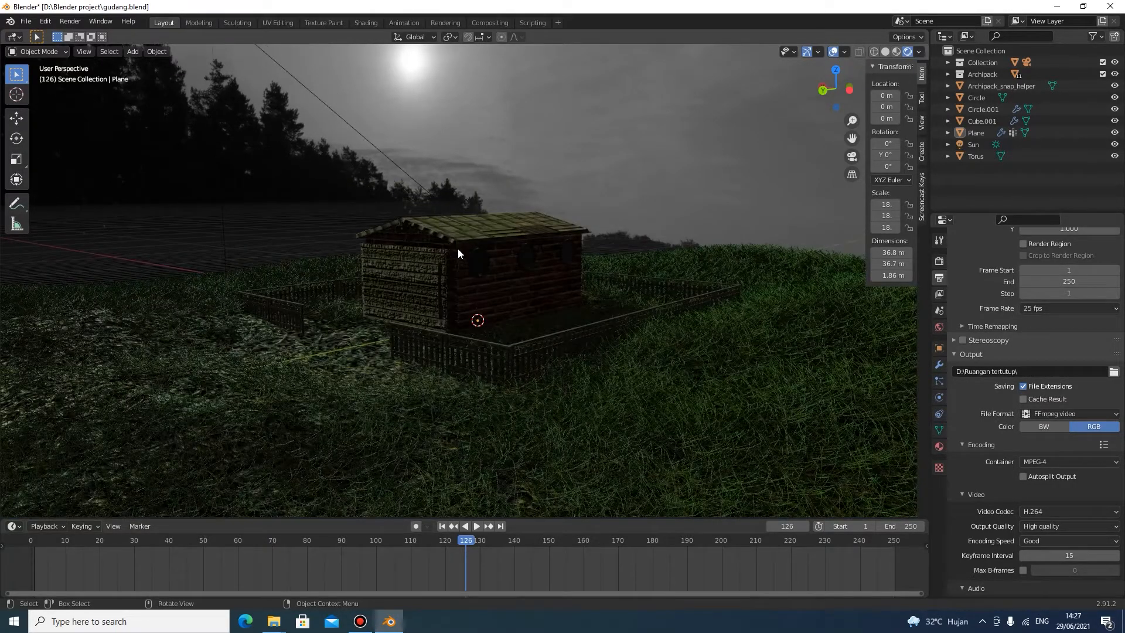
pyautogui.click(486, 234)
pyautogui.click(430, 281)
pyautogui.scroll(3, 466, 269)
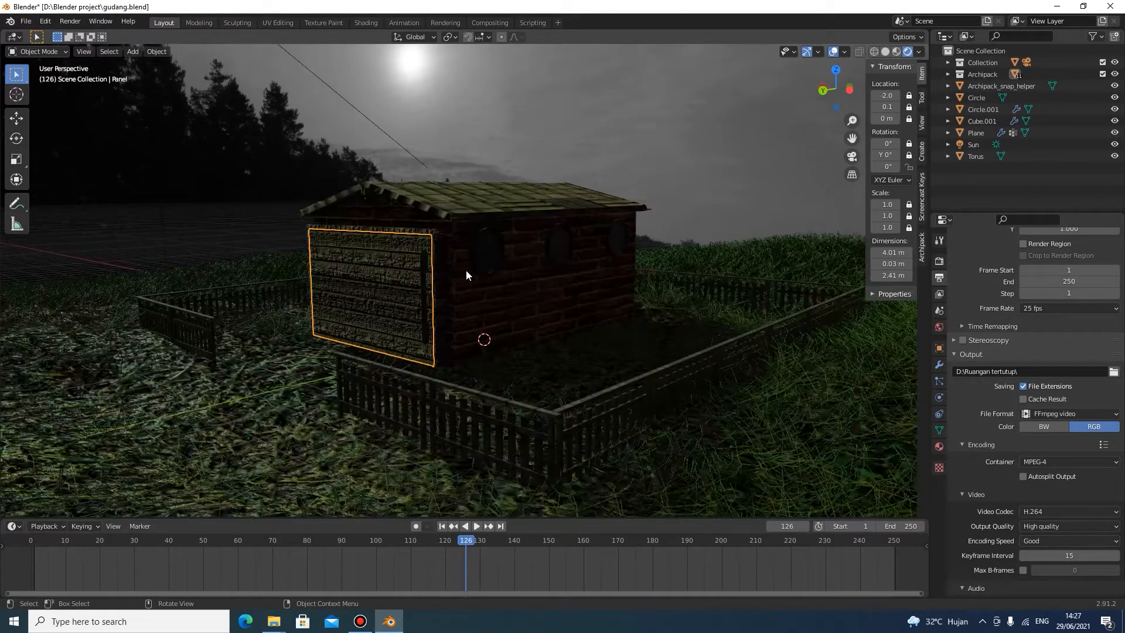
pyautogui.click(497, 263)
pyautogui.click(406, 278)
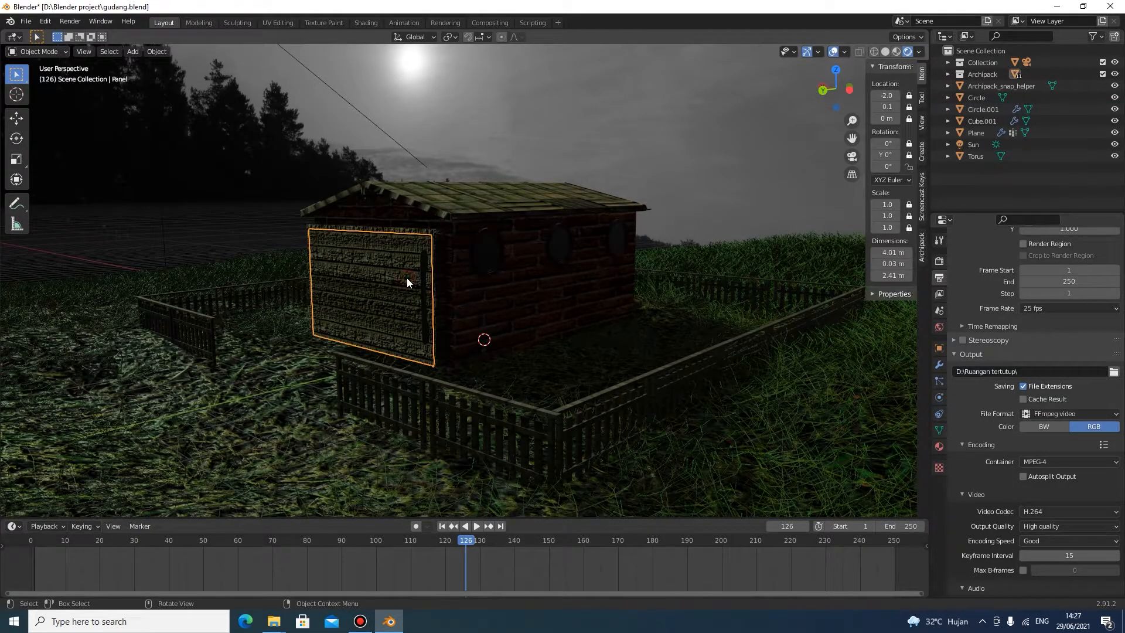
pyautogui.click(493, 421)
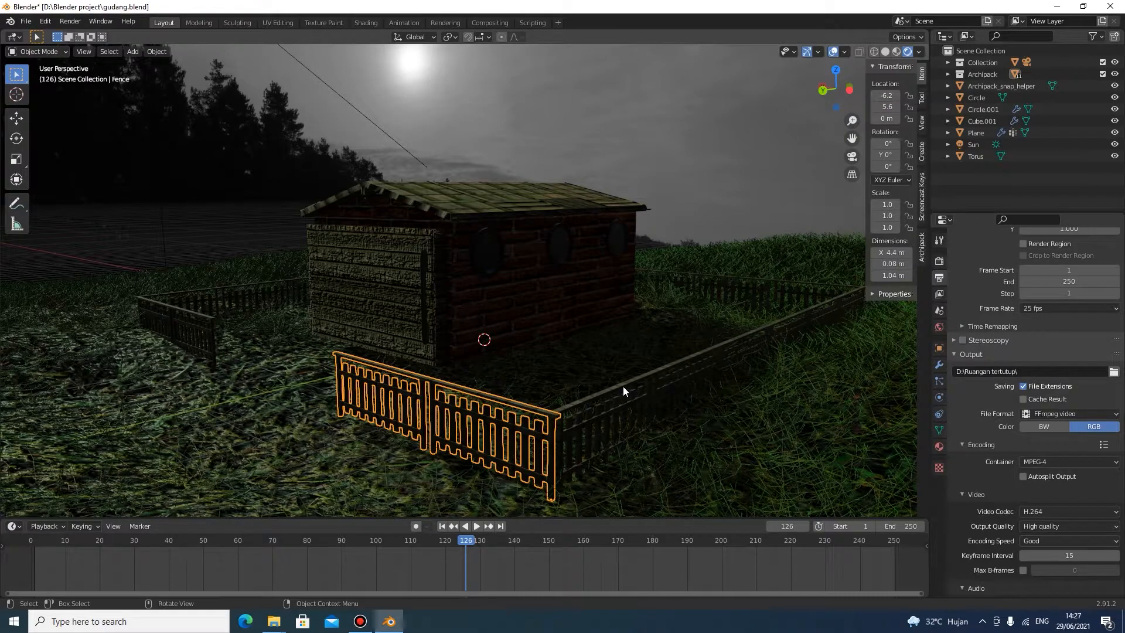
# Step: Start a new default scene without saving the changes to gudang.blend, and deselect the cube
pyautogui.click(26, 21)
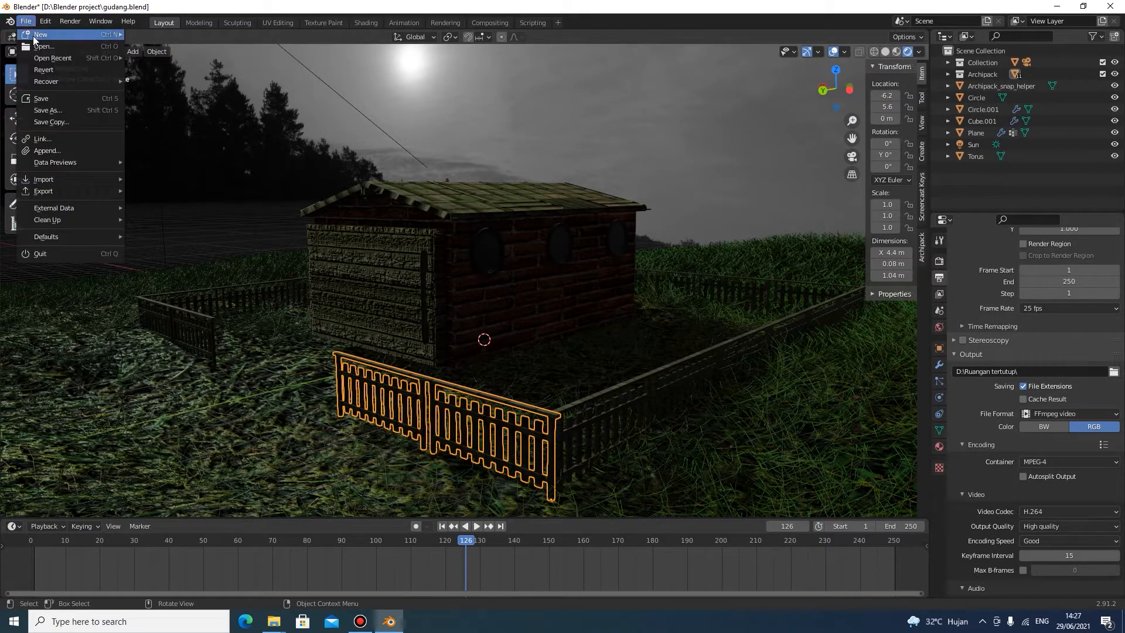
pyautogui.moveTo(33, 37)
pyautogui.click(154, 45)
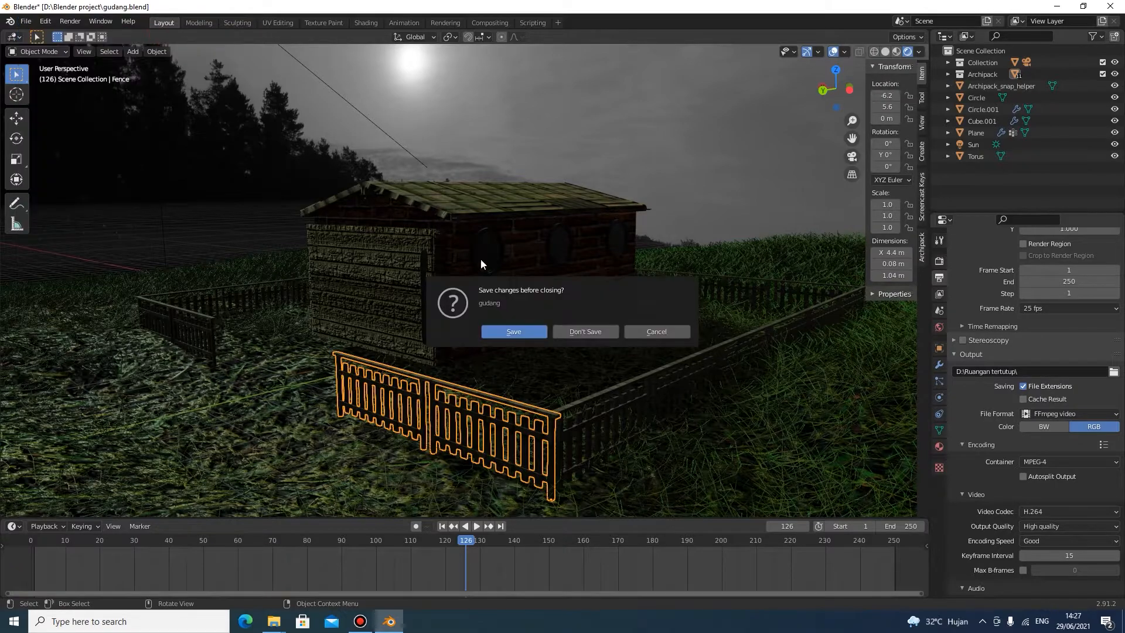
pyautogui.click(576, 332)
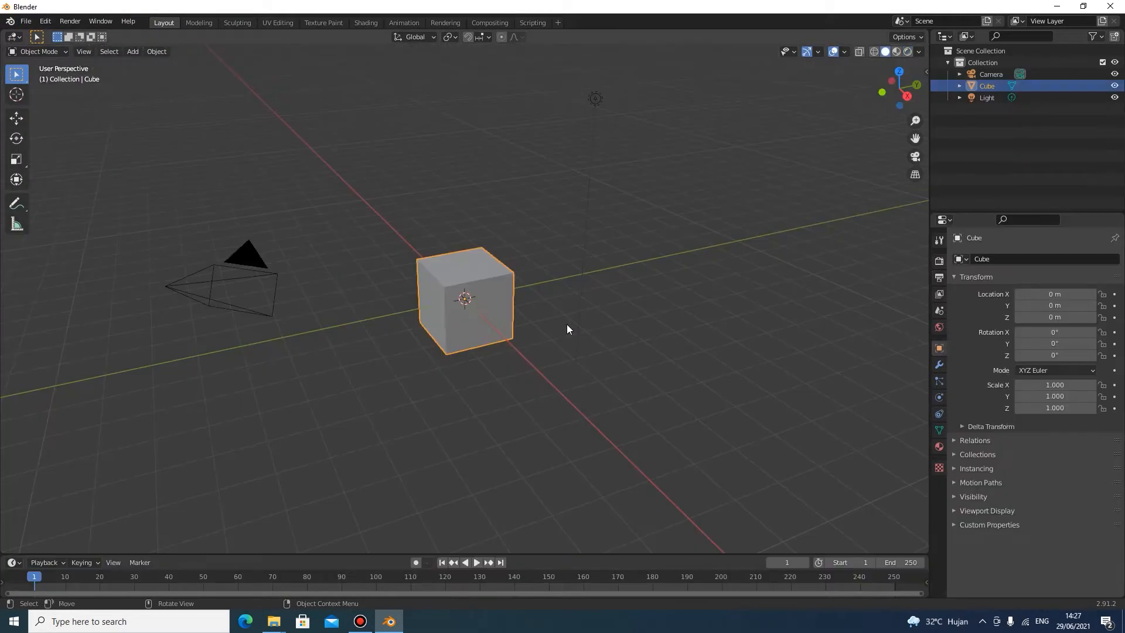
pyautogui.click(666, 300)
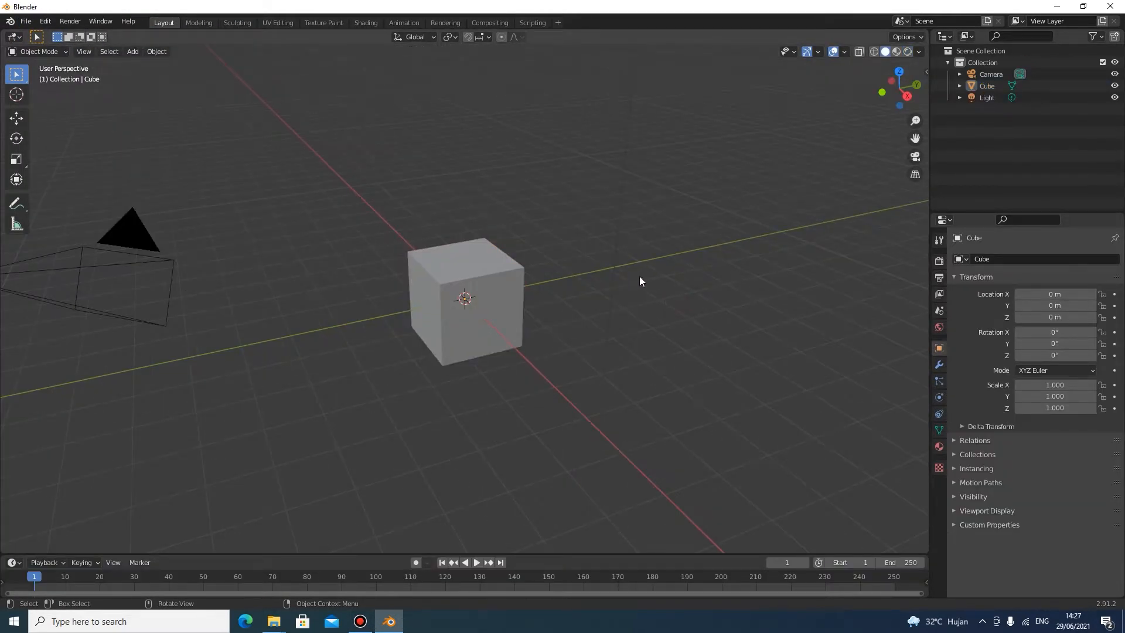
# Step: Search the add-on preferences for "archi" and show the details of the Archimesh add-on
pyautogui.click(45, 21)
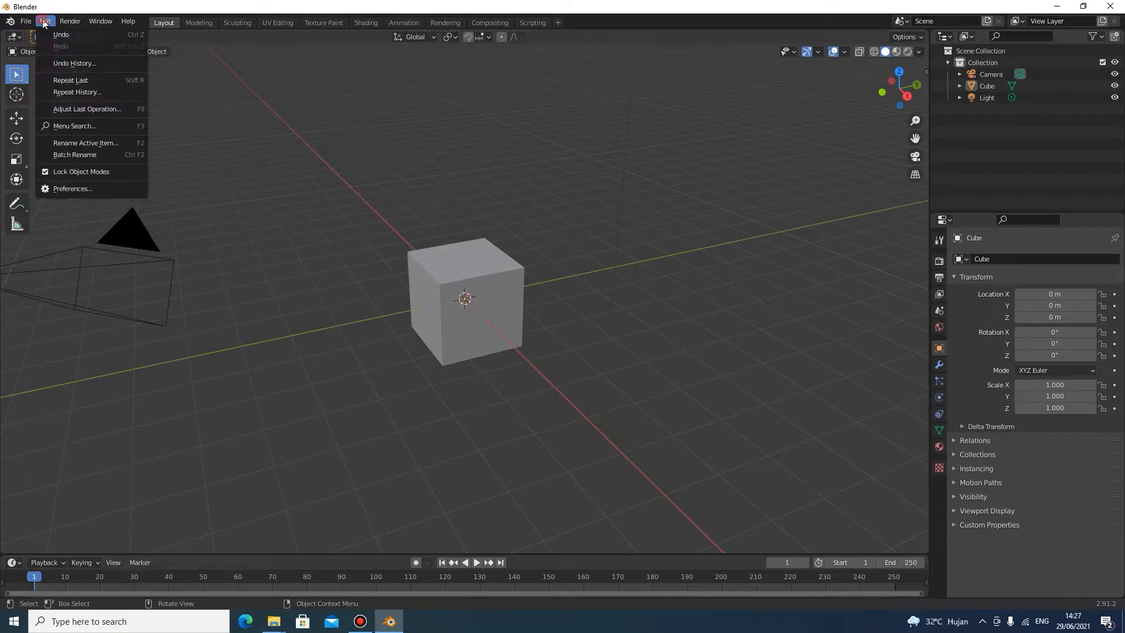
pyautogui.click(93, 193)
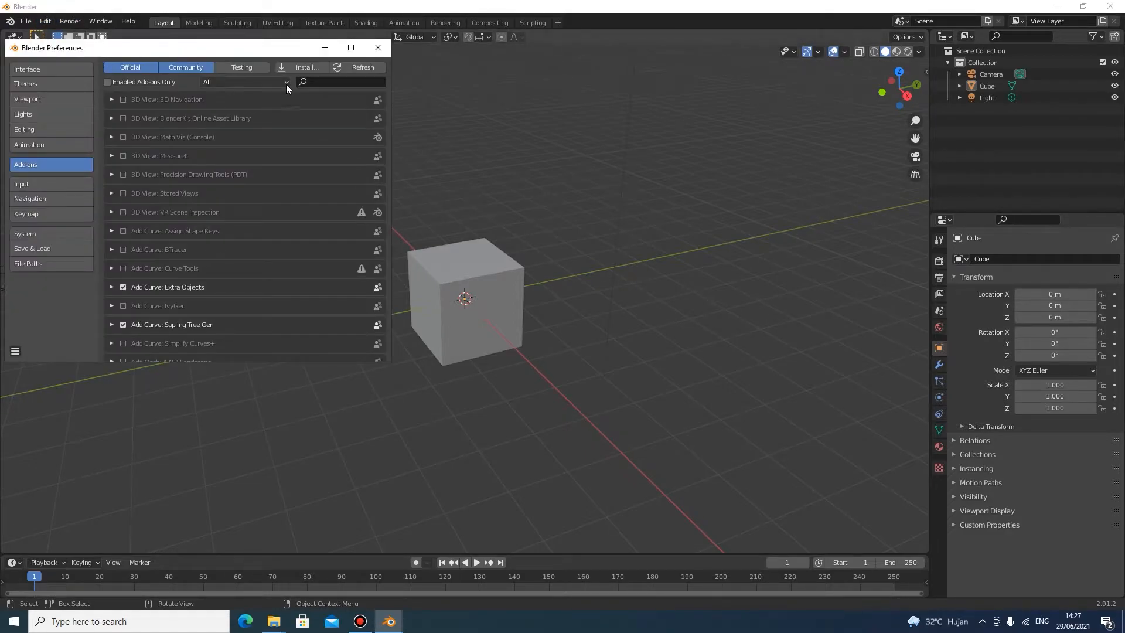
pyautogui.click(341, 84)
pyautogui.write('arch')
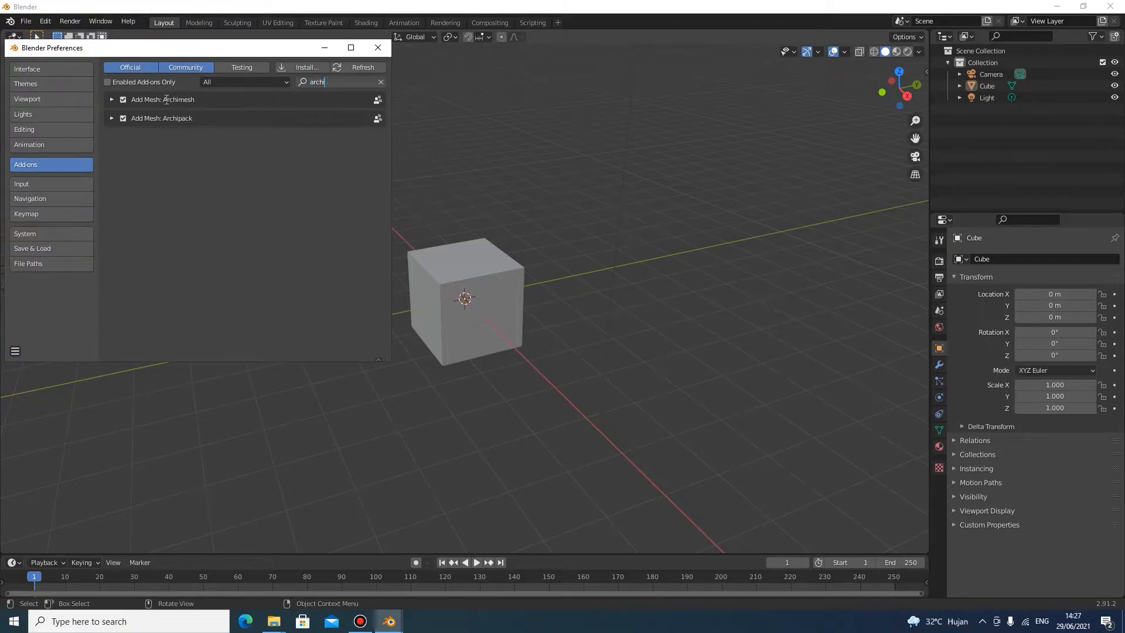
pyautogui.click(111, 100)
pyautogui.click(111, 99)
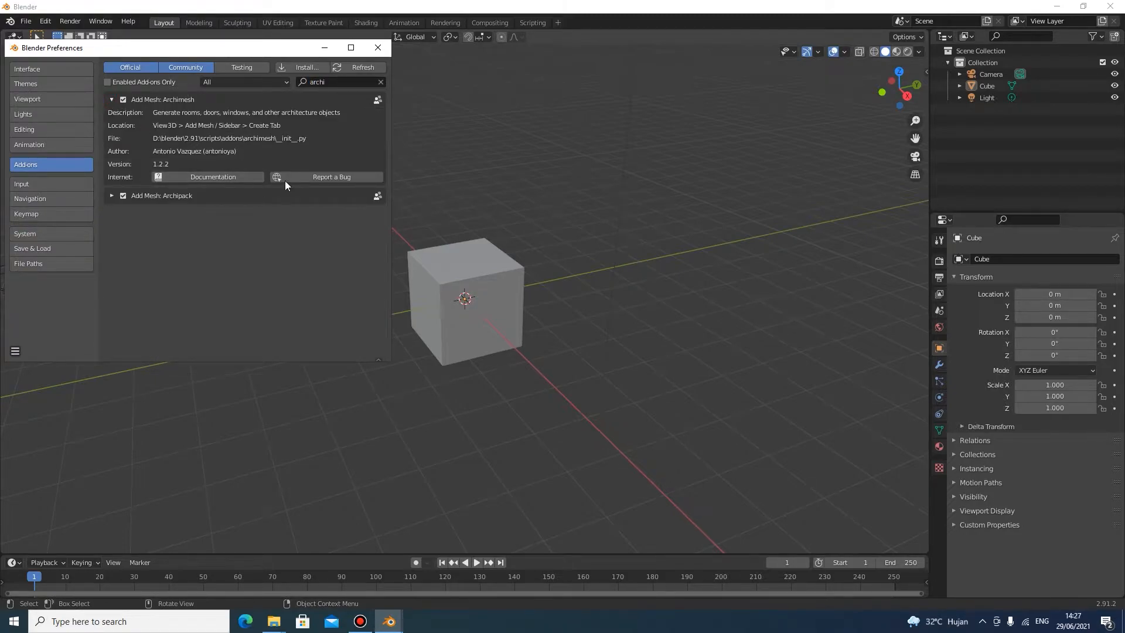
# Step: Review the Archipack add-on's details and settings, and close the preferences
pyautogui.click(112, 196)
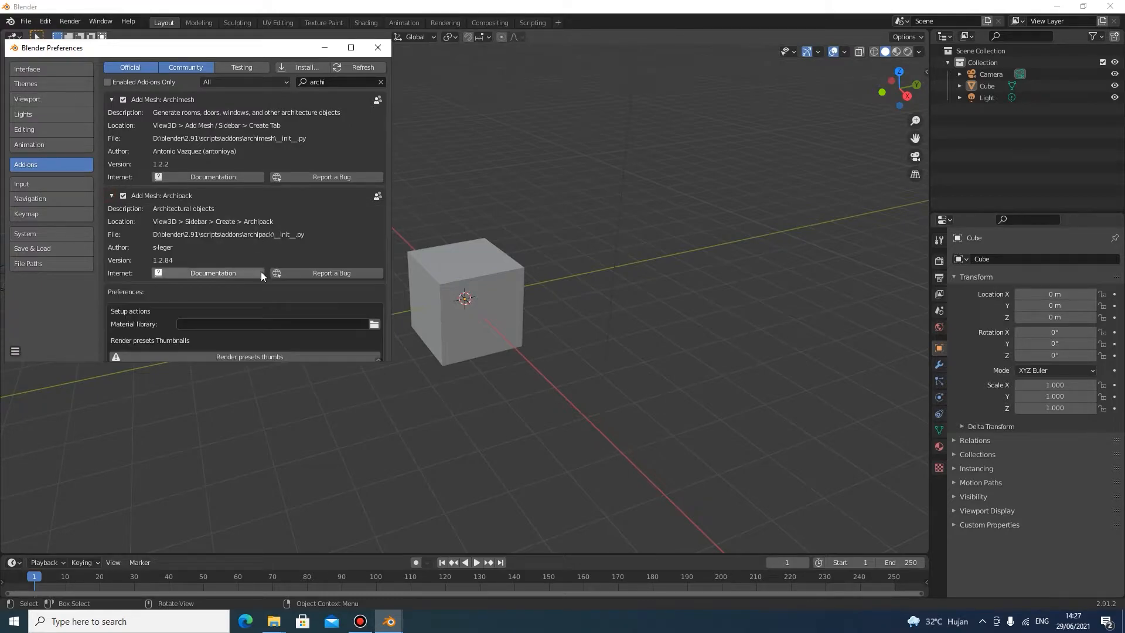
pyautogui.scroll(-4, 261, 272)
pyautogui.scroll(4, 283, 228)
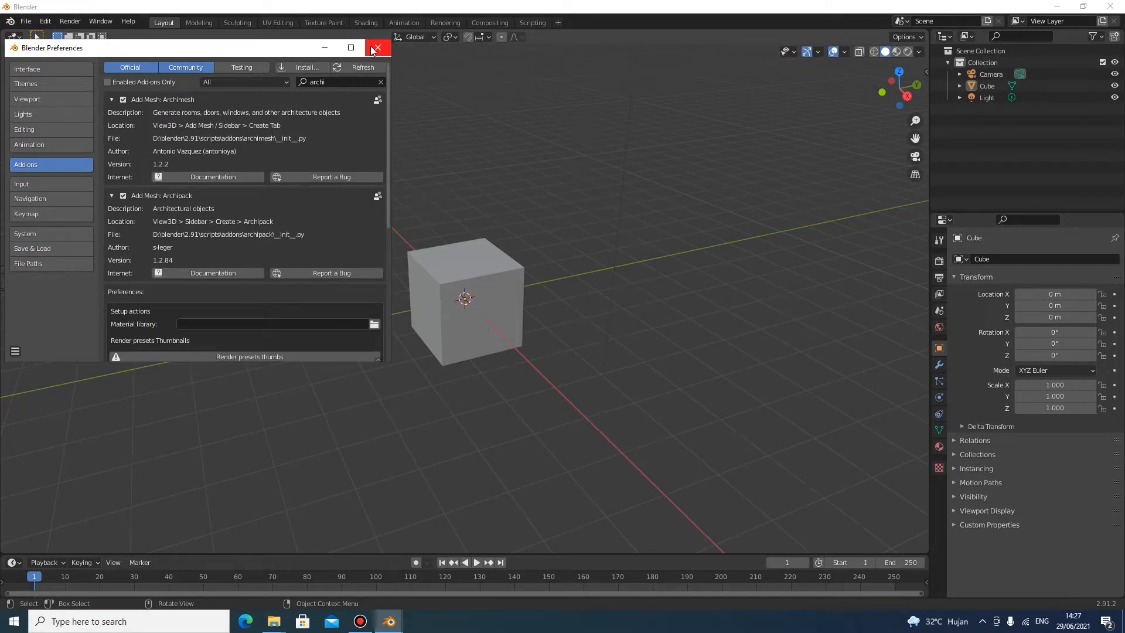
pyautogui.scroll(-4, 245, 306)
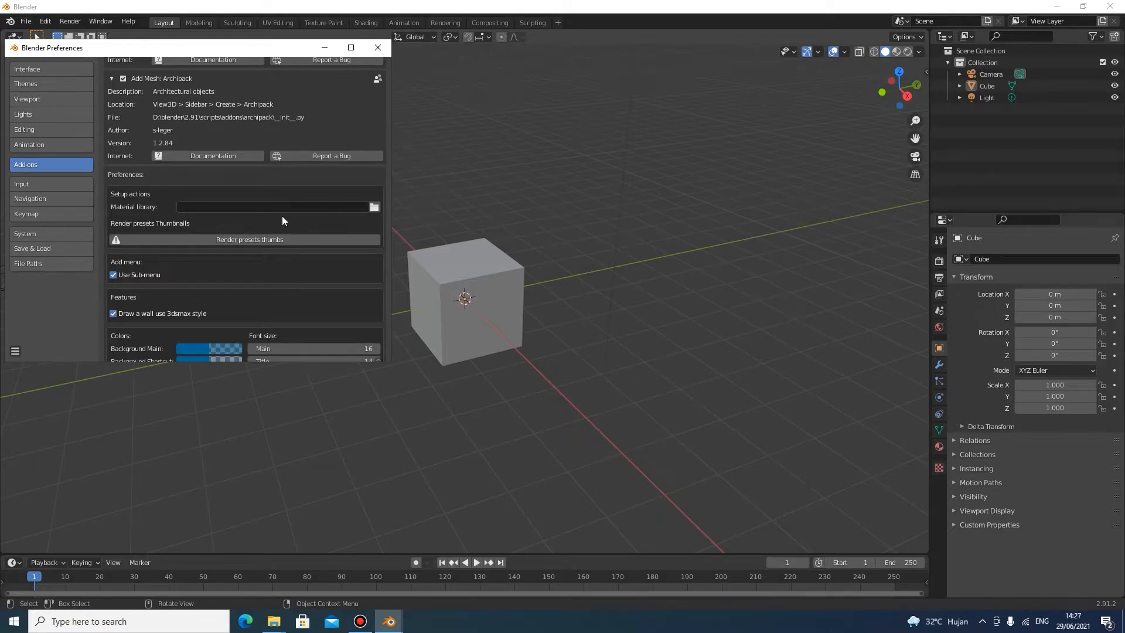
pyautogui.scroll(-4, 275, 221)
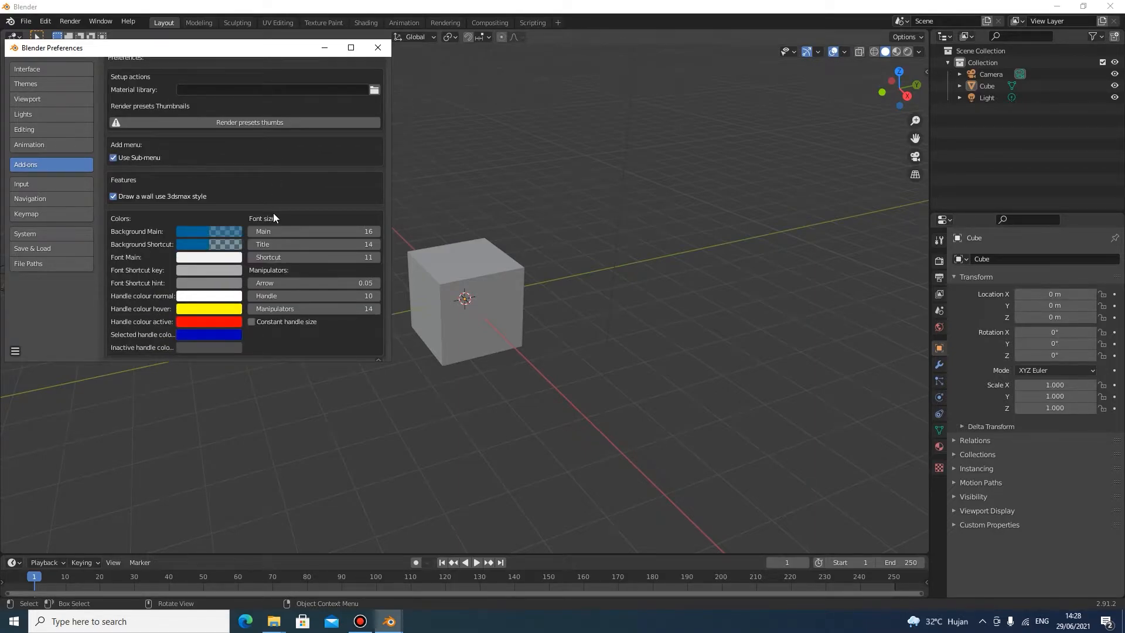
pyautogui.scroll(8, 270, 221)
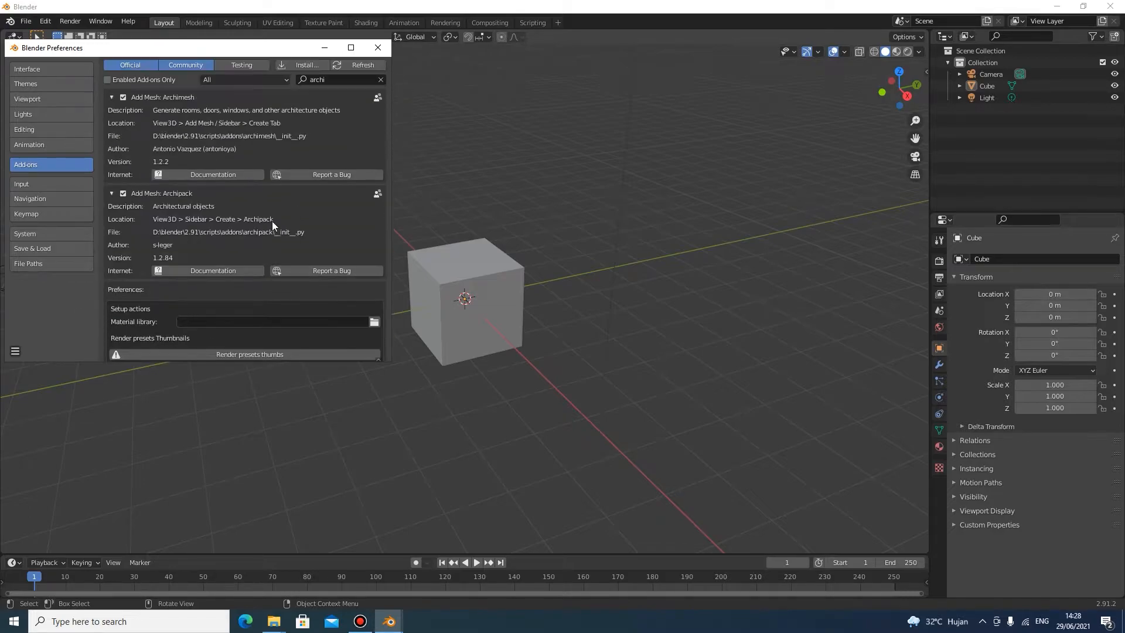
pyautogui.click(382, 48)
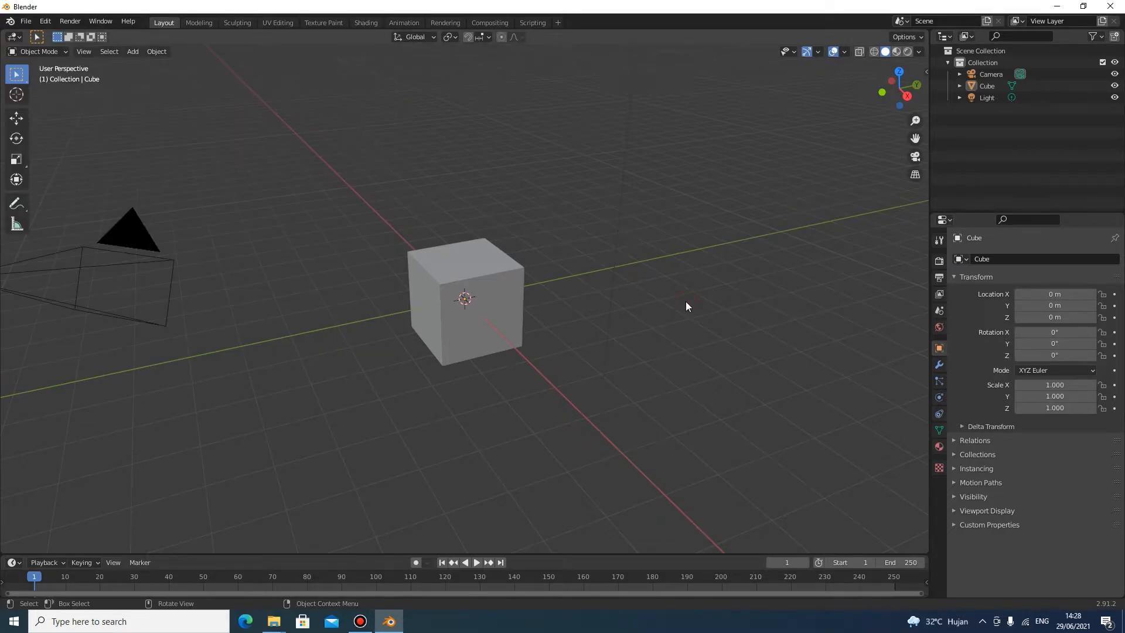
pyautogui.hotkey('shift', 'a')
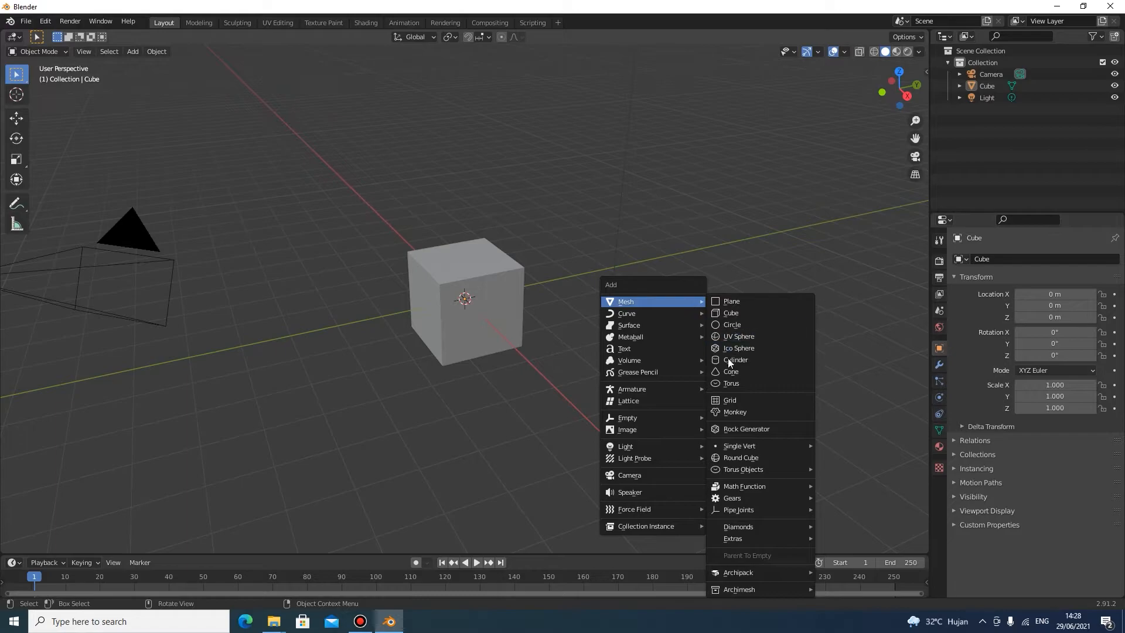
pyautogui.moveTo(649, 300)
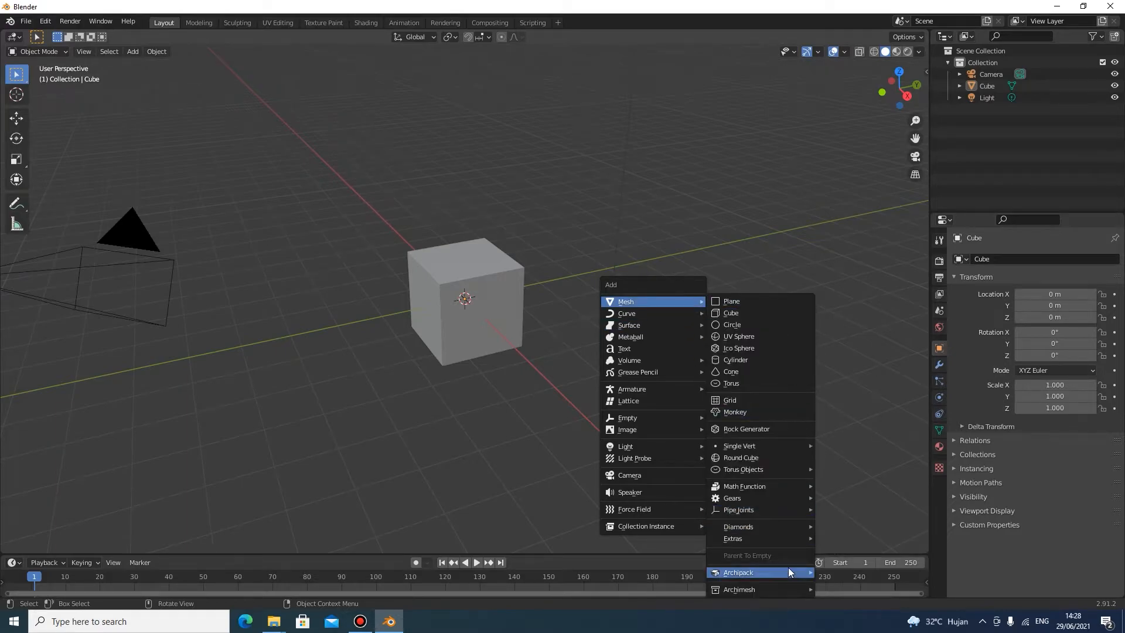
pyautogui.moveTo(789, 591)
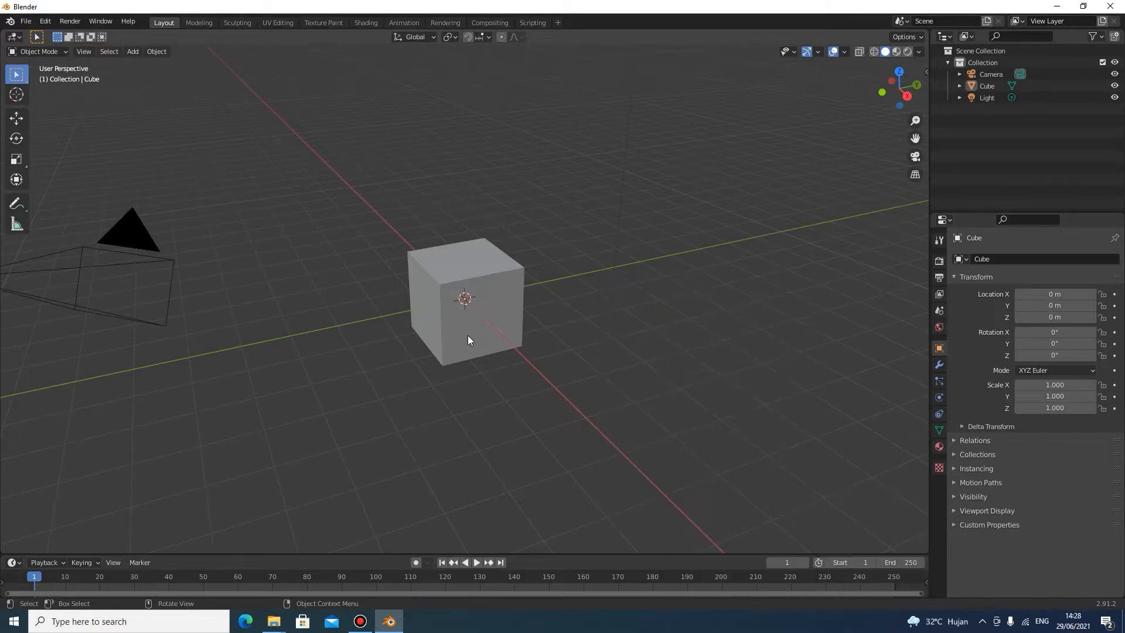
# Step: Delete the default cube and turn on the Screencast Keys display
pyautogui.click(468, 335)
pyautogui.press('Delete')
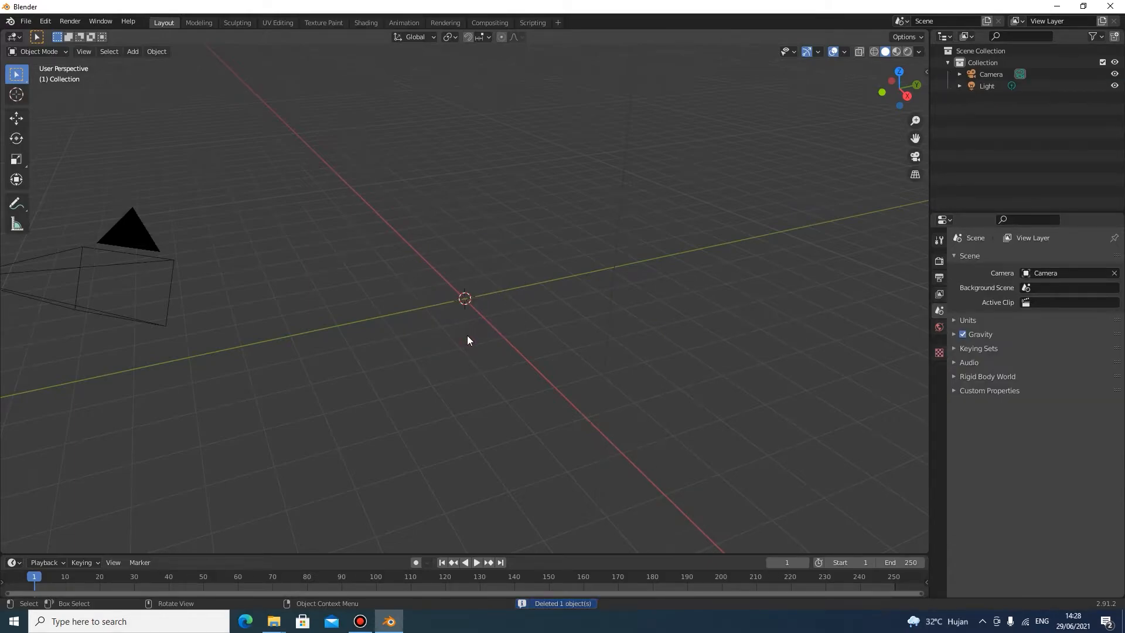
pyautogui.press('n')
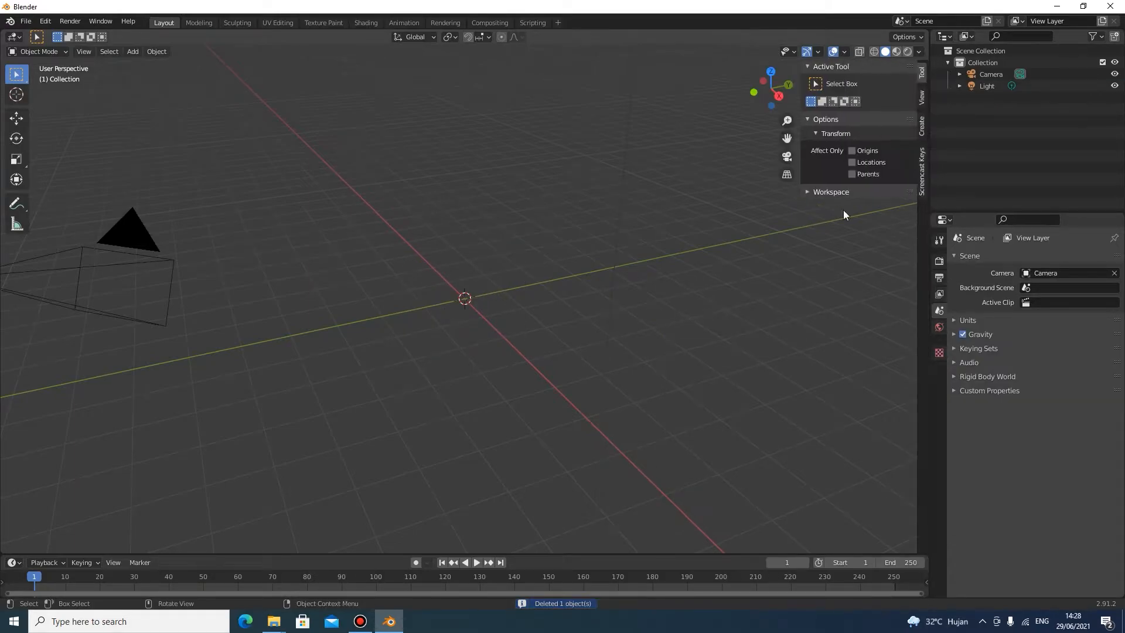
pyautogui.click(923, 168)
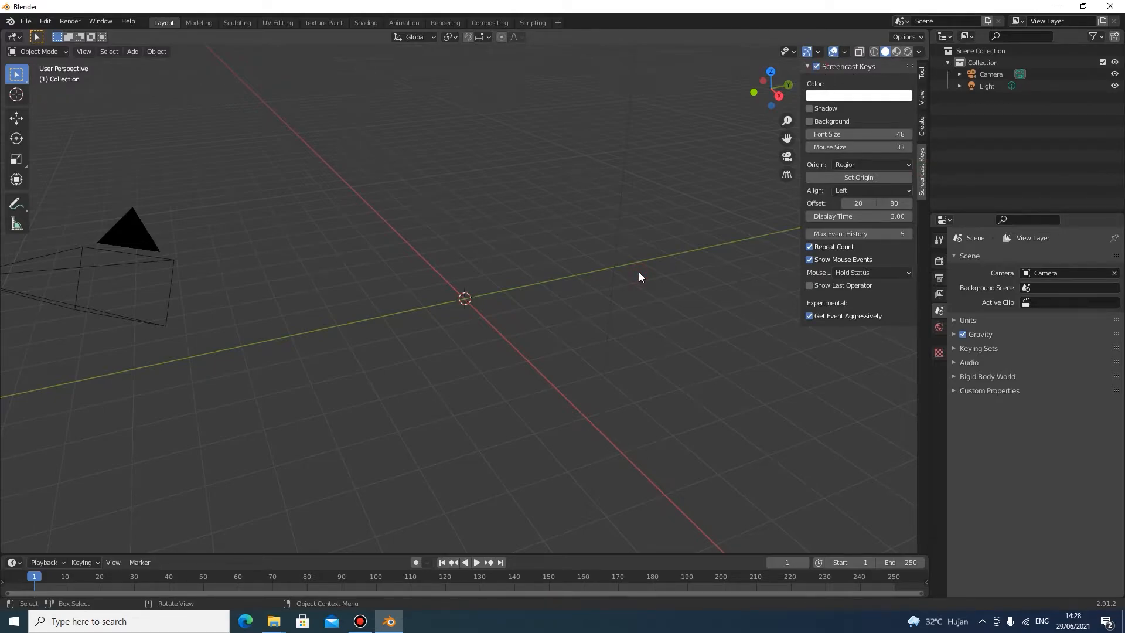
# Step: Add an Archipack stair to the scene using the "U wood over concrete" preset
pyautogui.hotkey('shift', 'a')
pyautogui.moveTo(639, 271)
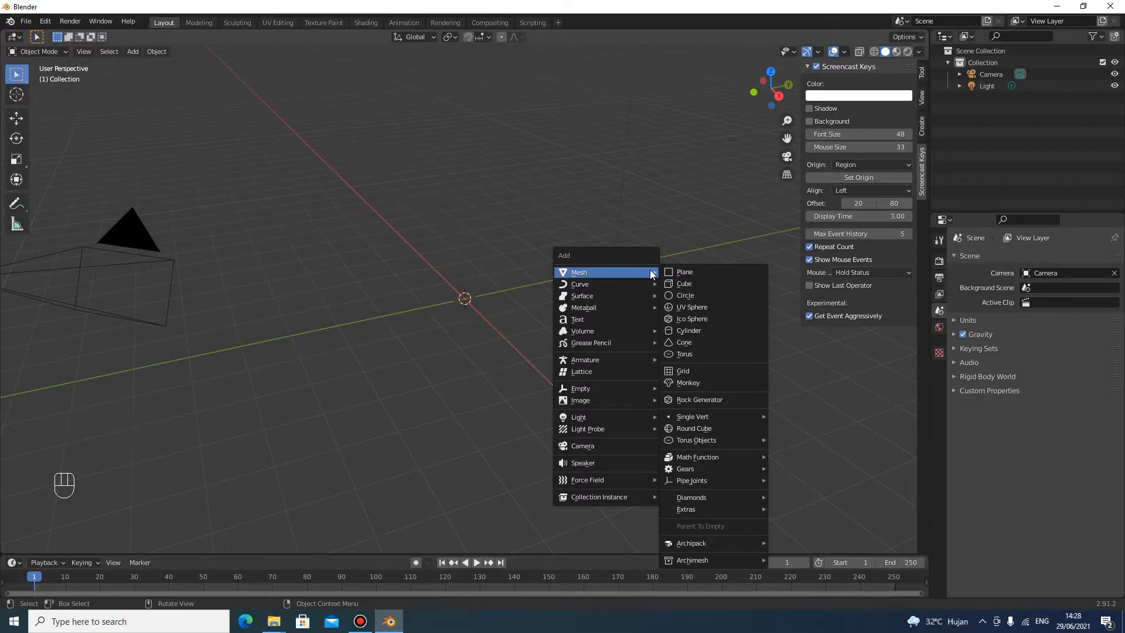
pyautogui.moveTo(740, 545)
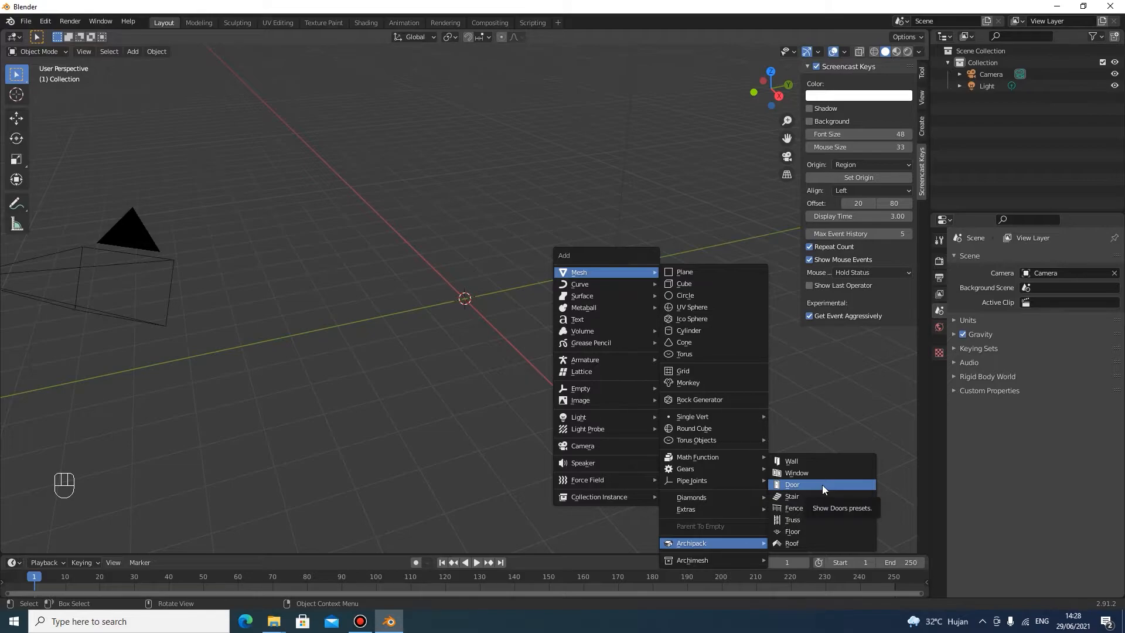
pyautogui.click(800, 496)
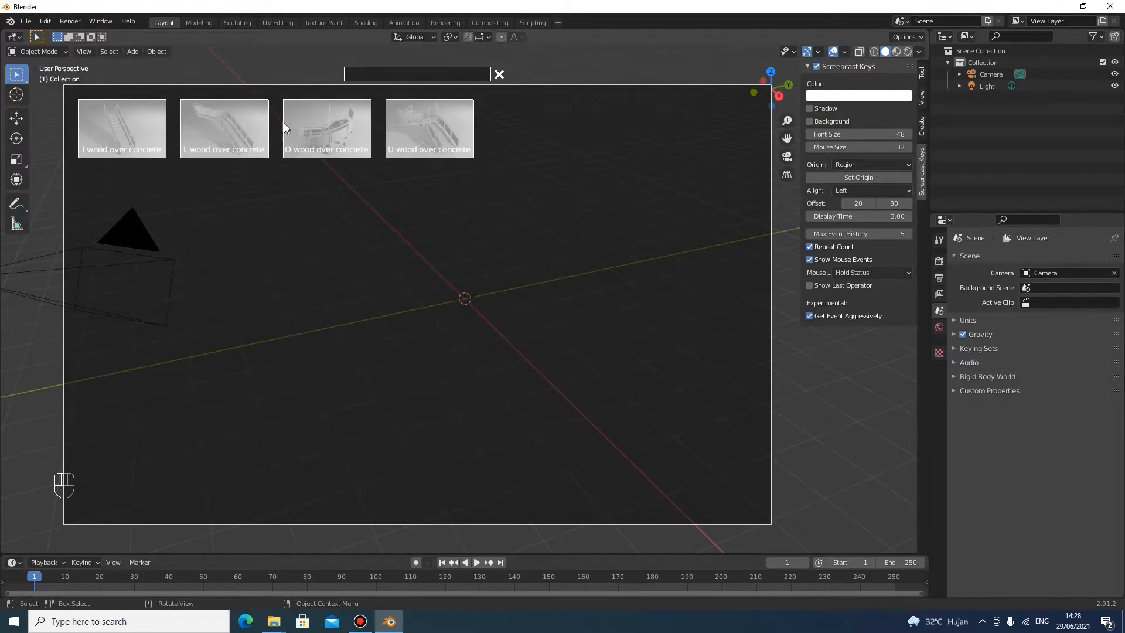
pyautogui.click(438, 128)
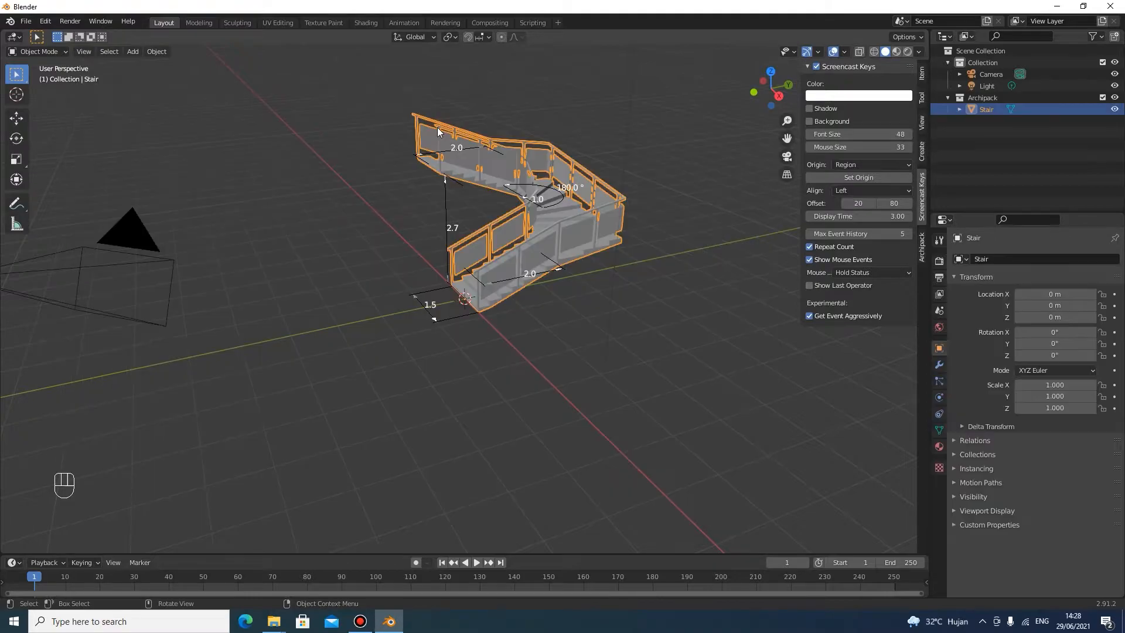
# Step: Shorten the stair's lower straight flight slightly with its length handle, and collapse the Archipack collection
pyautogui.moveTo(466, 257); pyautogui.dragTo(515, 260, button='middle')
pyautogui.scroll(6, 515, 261)
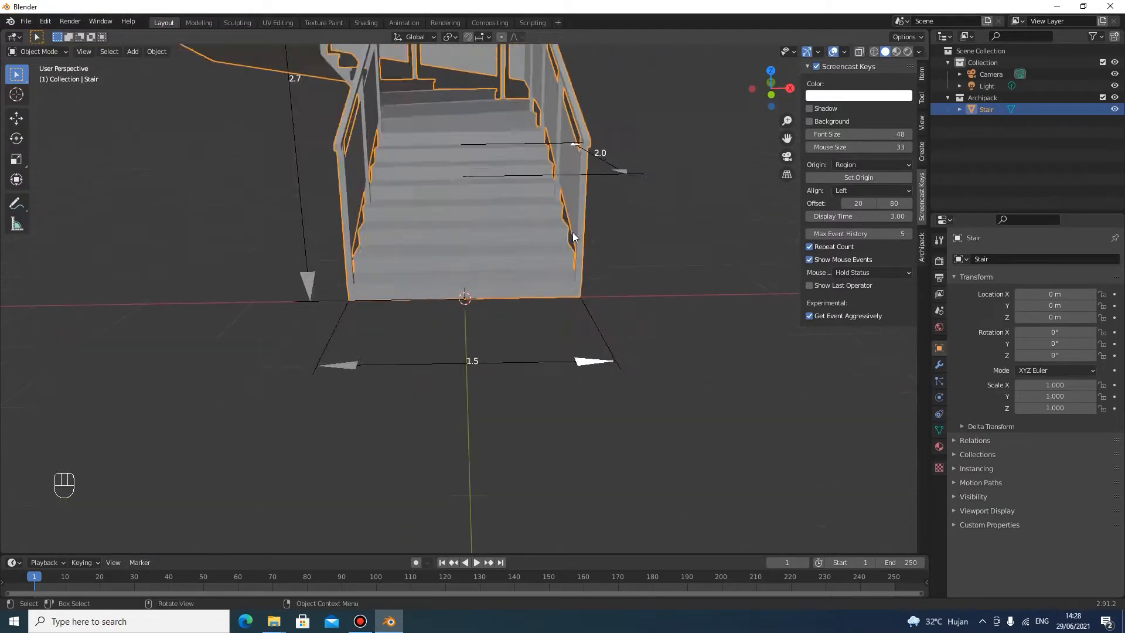
pyautogui.moveTo(592, 174); pyautogui.dragTo(456, 187, button='middle')
pyautogui.moveTo(524, 184); pyautogui.dragTo(639, 278, button='middle')
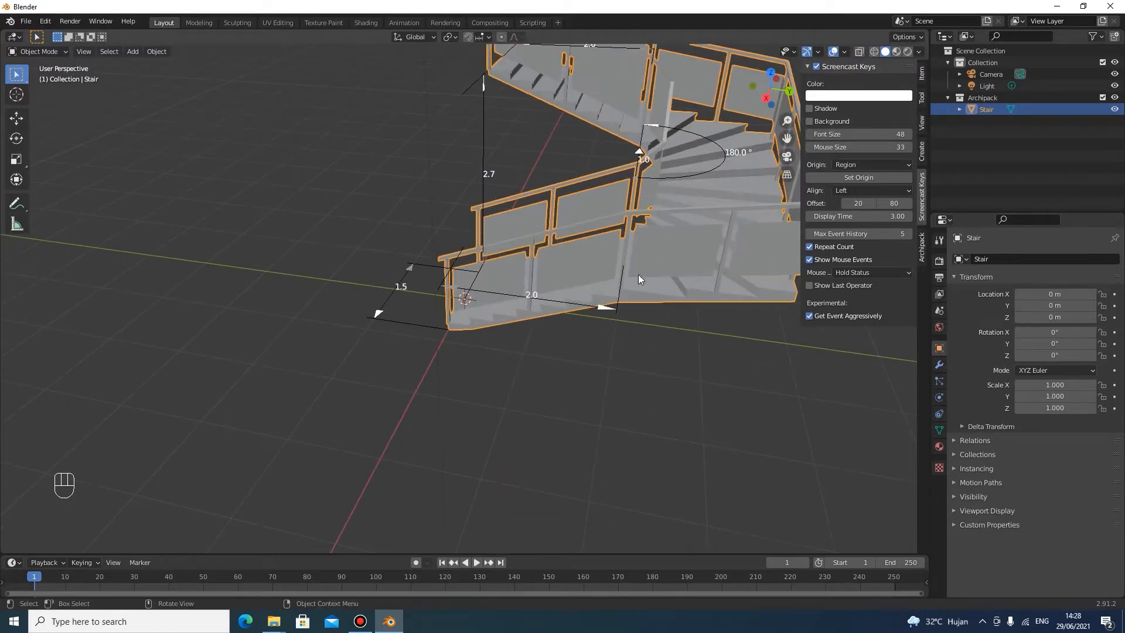
pyautogui.click(604, 309)
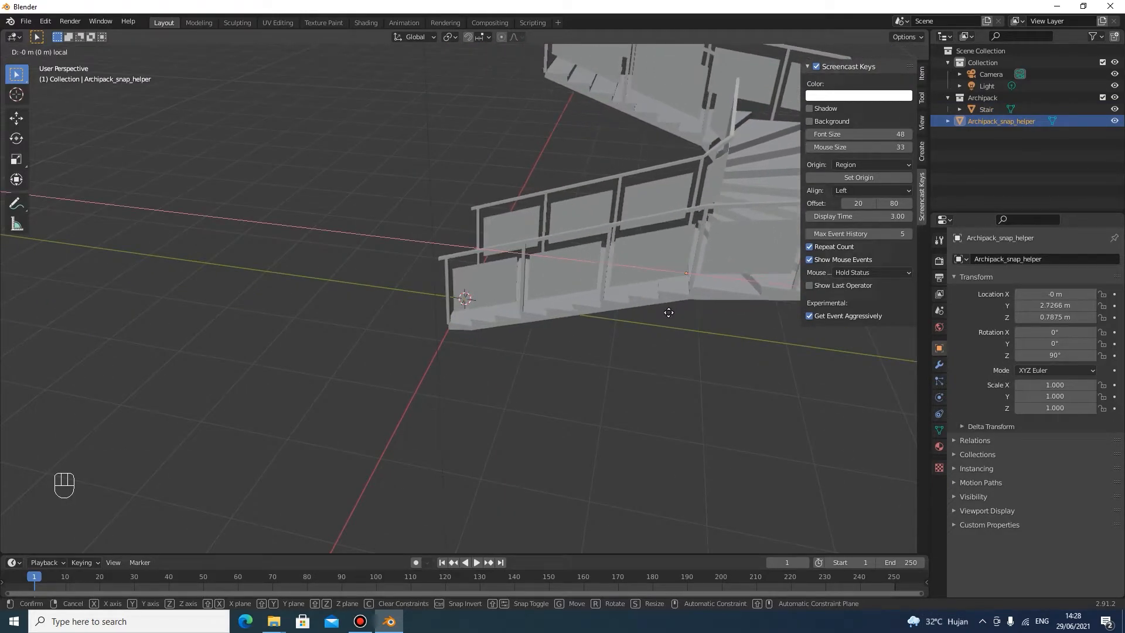
pyautogui.click(602, 261)
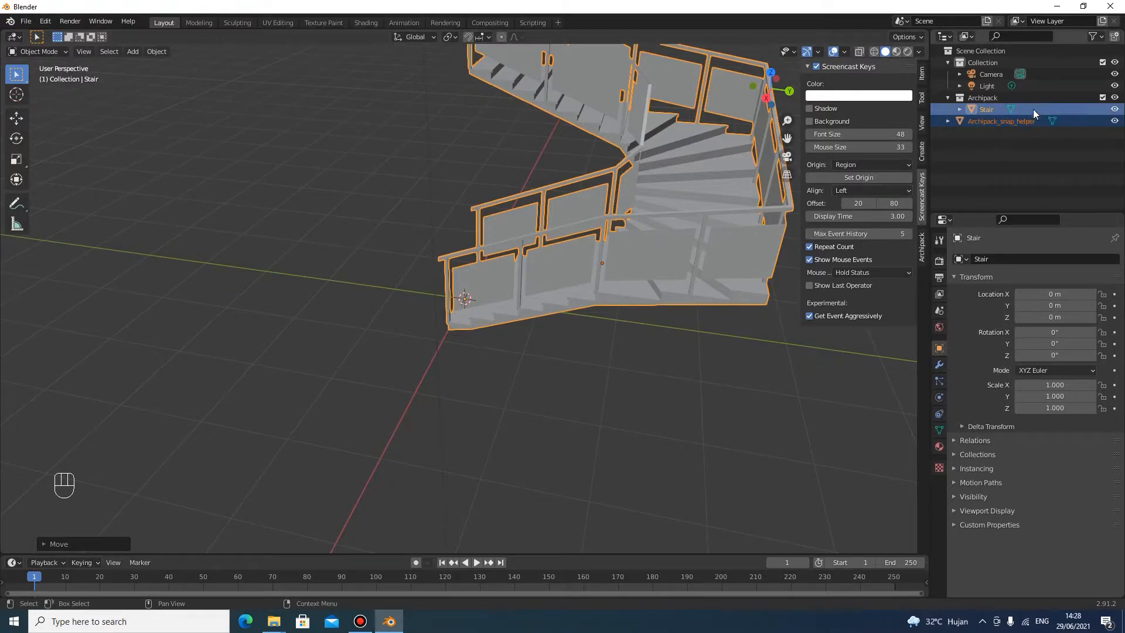
pyautogui.click(949, 98)
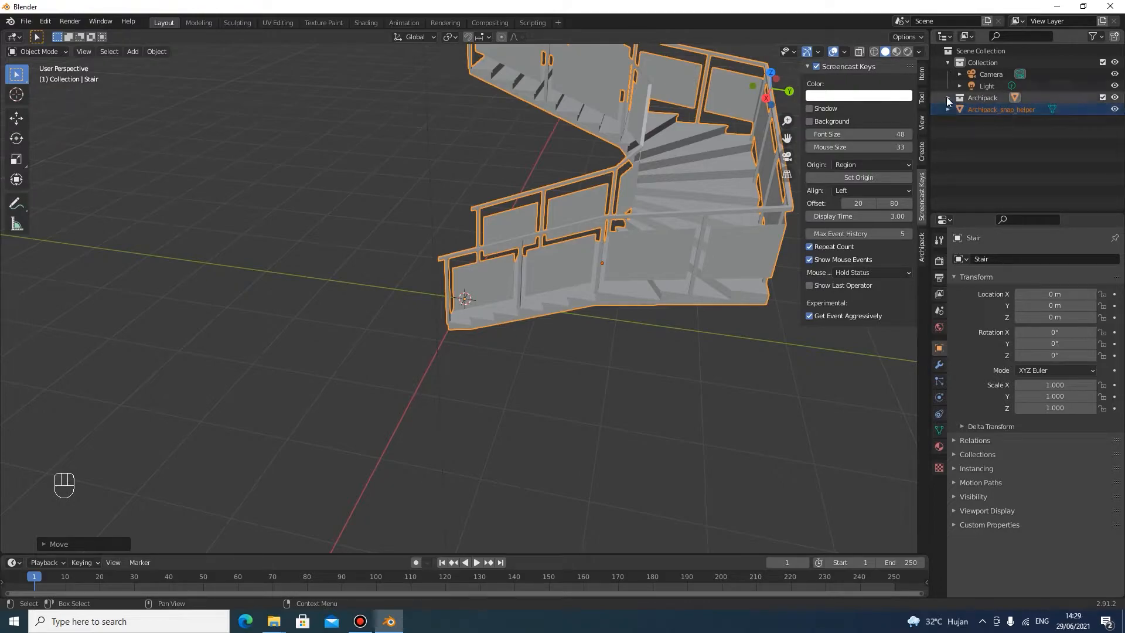
# Step: Add an Archimesh Stairs object to the scene
pyautogui.moveTo(595, 85); pyautogui.dragTo(677, 108, button='middle')
pyautogui.scroll(-3, 546, 140)
pyautogui.moveTo(547, 141); pyautogui.dragTo(628, 138, button='middle')
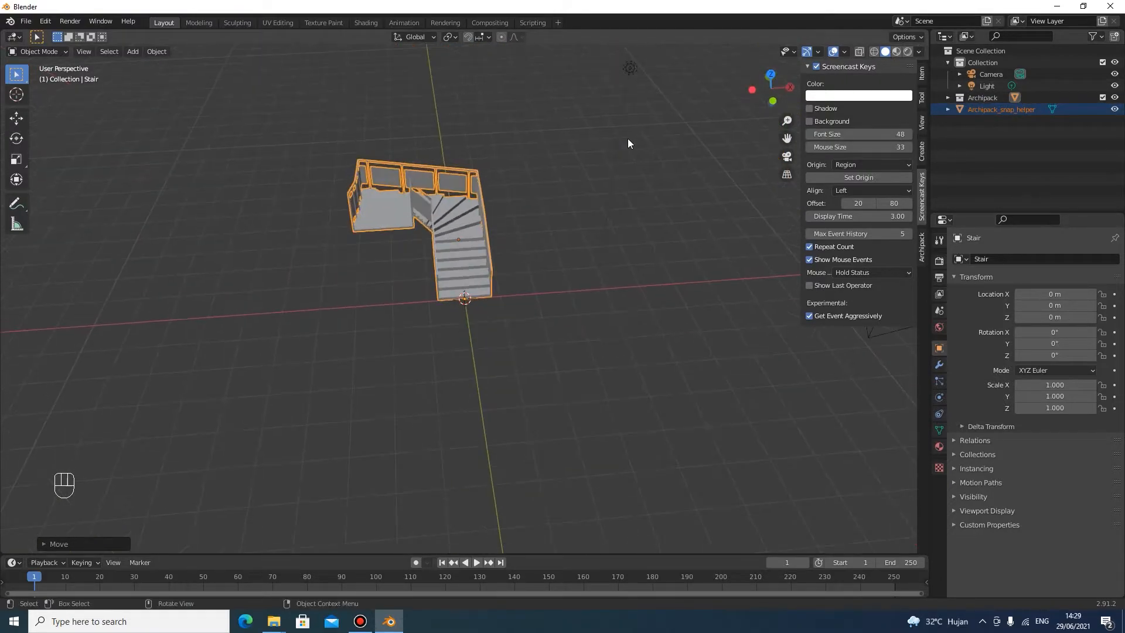
pyautogui.scroll(5, 628, 138)
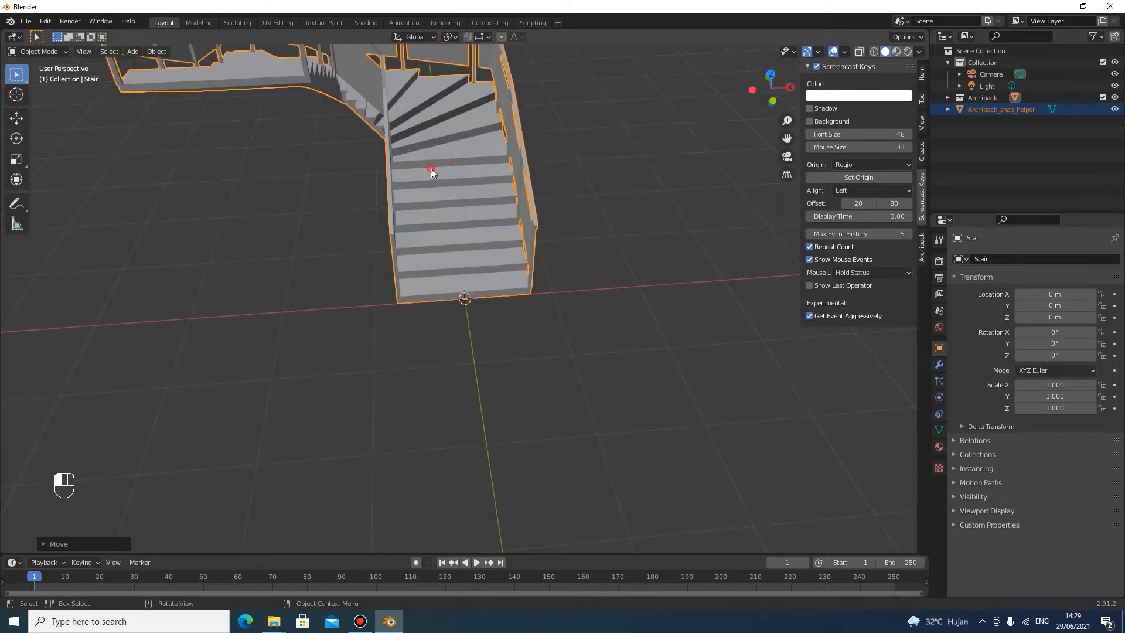
pyautogui.moveTo(431, 168); pyautogui.dragTo(575, 198, button='middle')
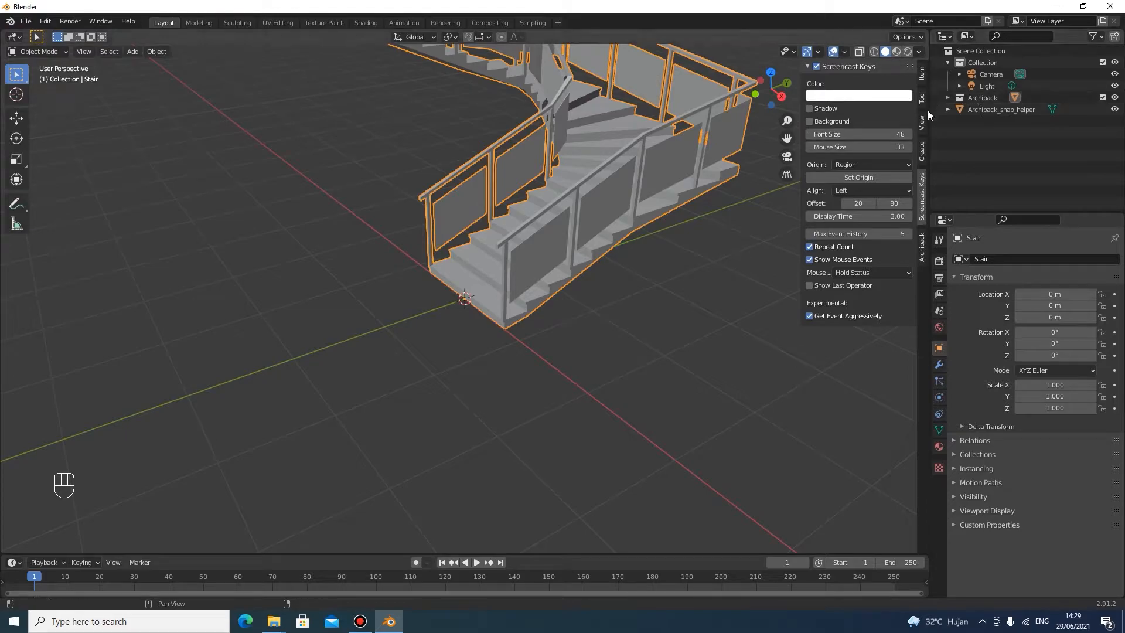
pyautogui.scroll(-3, 684, 286)
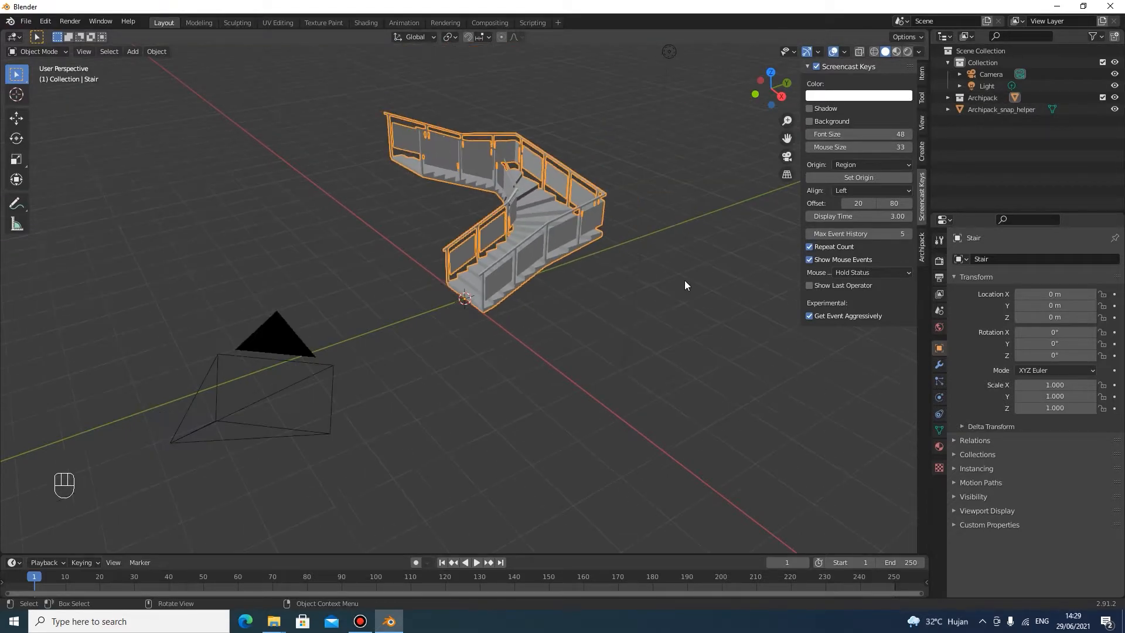
pyautogui.hotkey('shift', 'a')
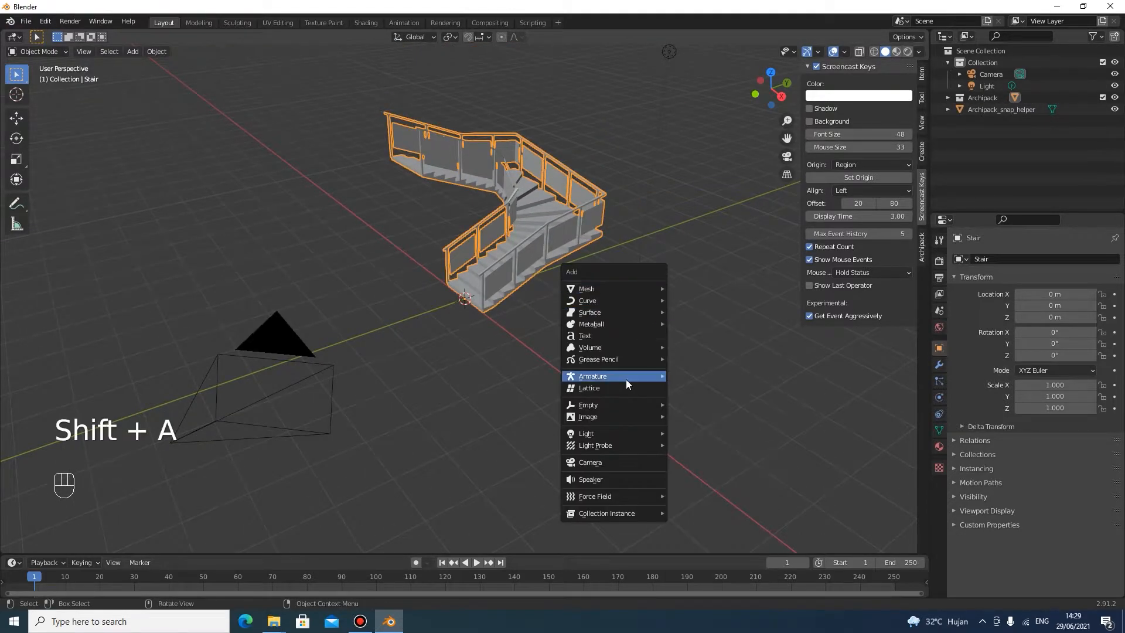
pyautogui.moveTo(664, 512)
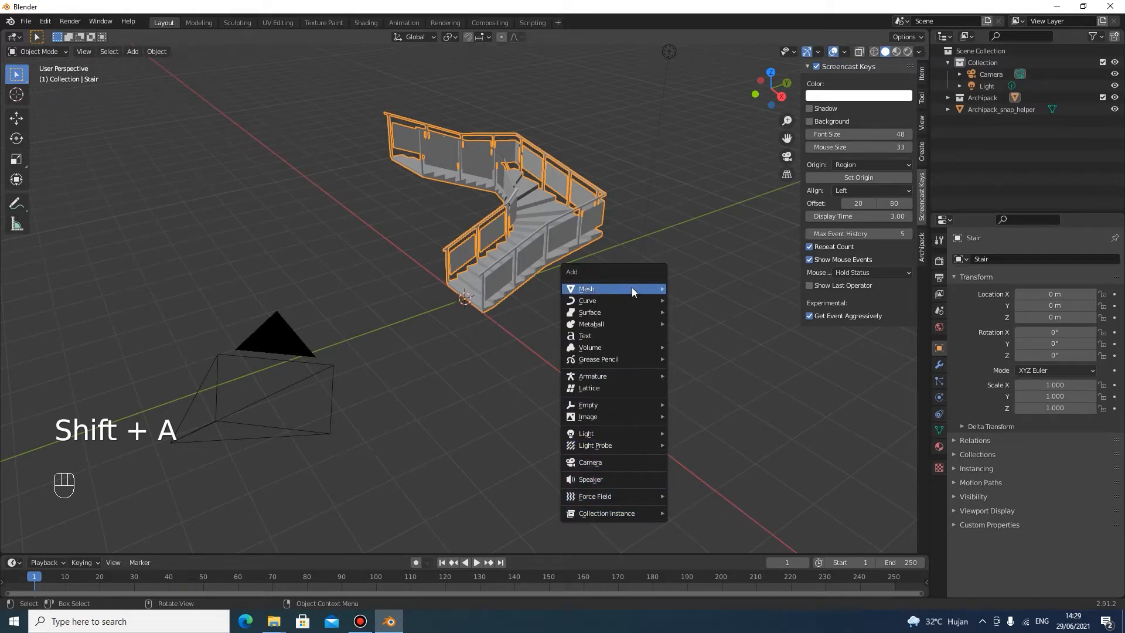
pyautogui.moveTo(632, 288)
pyautogui.moveTo(730, 578)
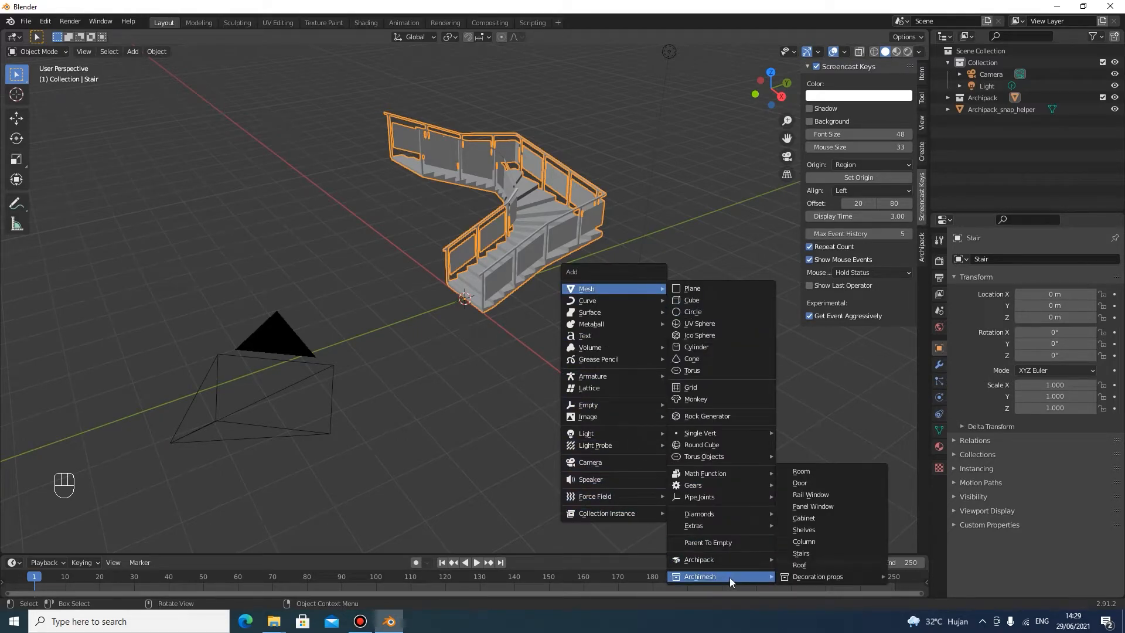
pyautogui.click(817, 553)
# Step: Move the new straight stairs about 3.24 m along the X axis, clear of the U-shaped stair
pyautogui.press('g')
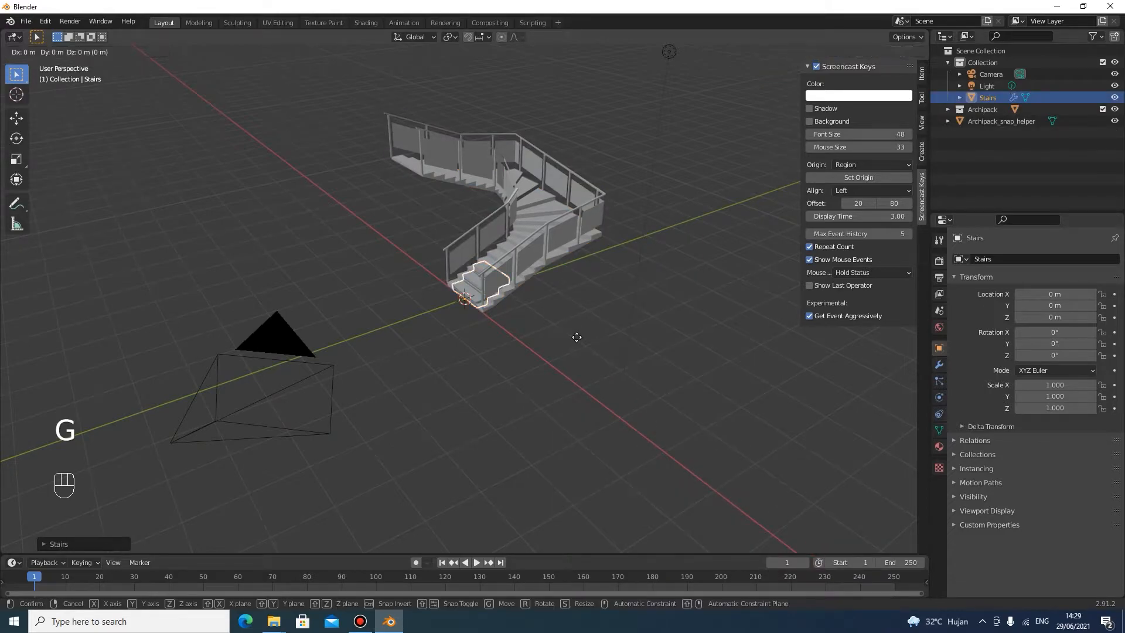
pyautogui.press('x')
pyautogui.click(674, 392)
# Step: Add an Array modifier to the straight stairs
pyautogui.scroll(4, 684, 391)
pyautogui.keyDown('shift'); pyautogui.moveTo(684, 392); pyautogui.dragTo(439, 274, button='middle'); pyautogui.keyUp('shift')
pyautogui.scroll(4, 561, 307)
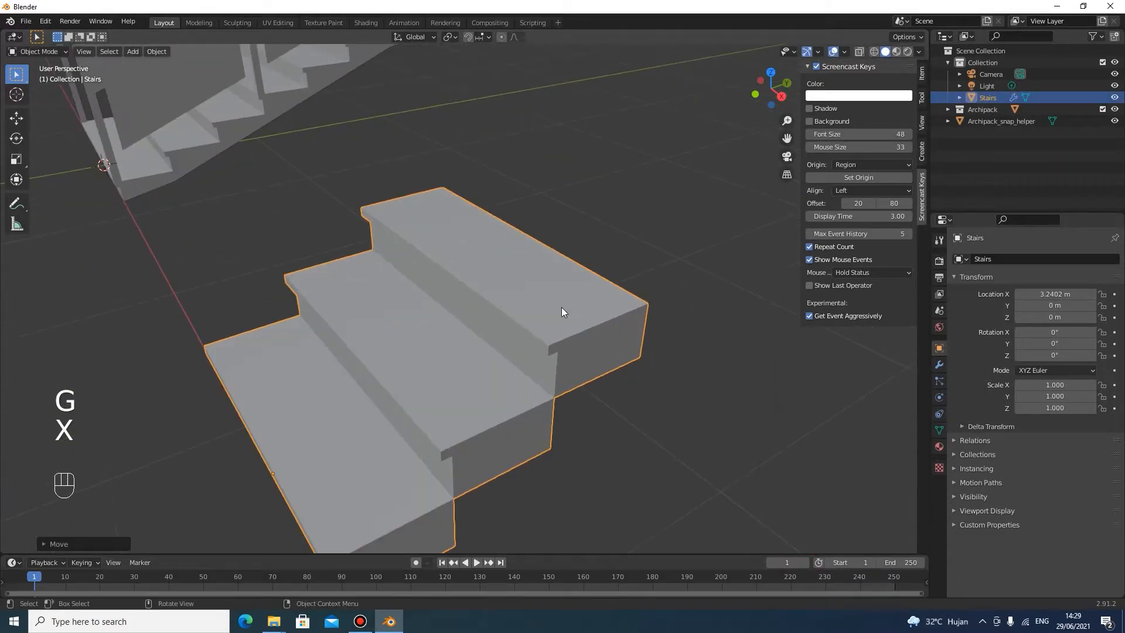
pyautogui.moveTo(562, 307); pyautogui.dragTo(659, 359, button='middle')
pyautogui.scroll(-4, 557, 283)
pyautogui.scroll(-3, 602, 332)
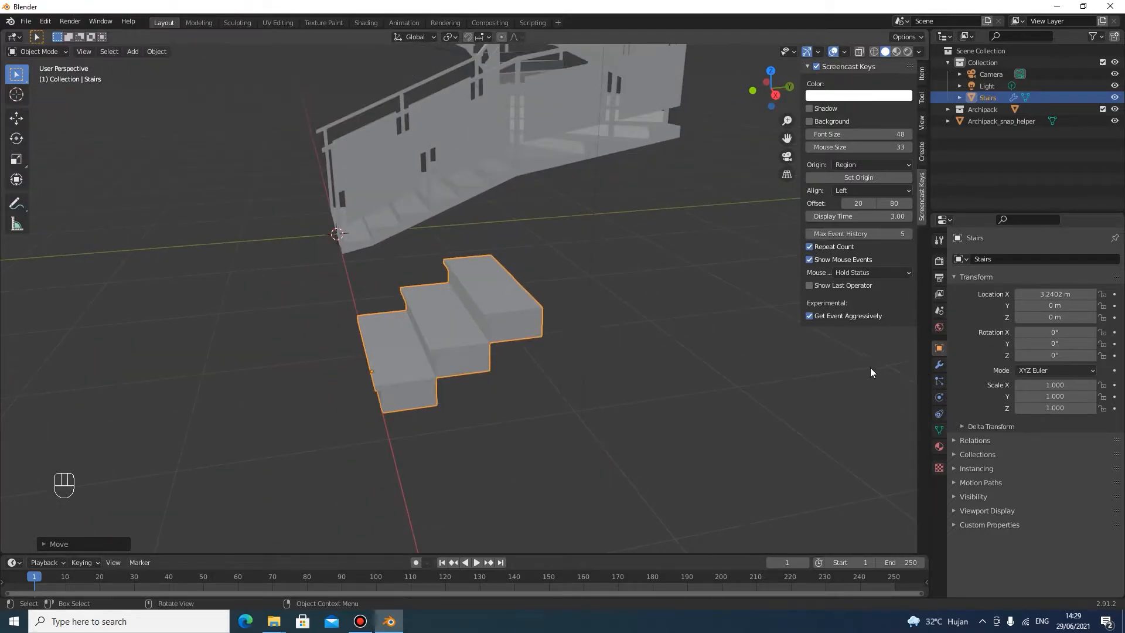
pyautogui.click(940, 364)
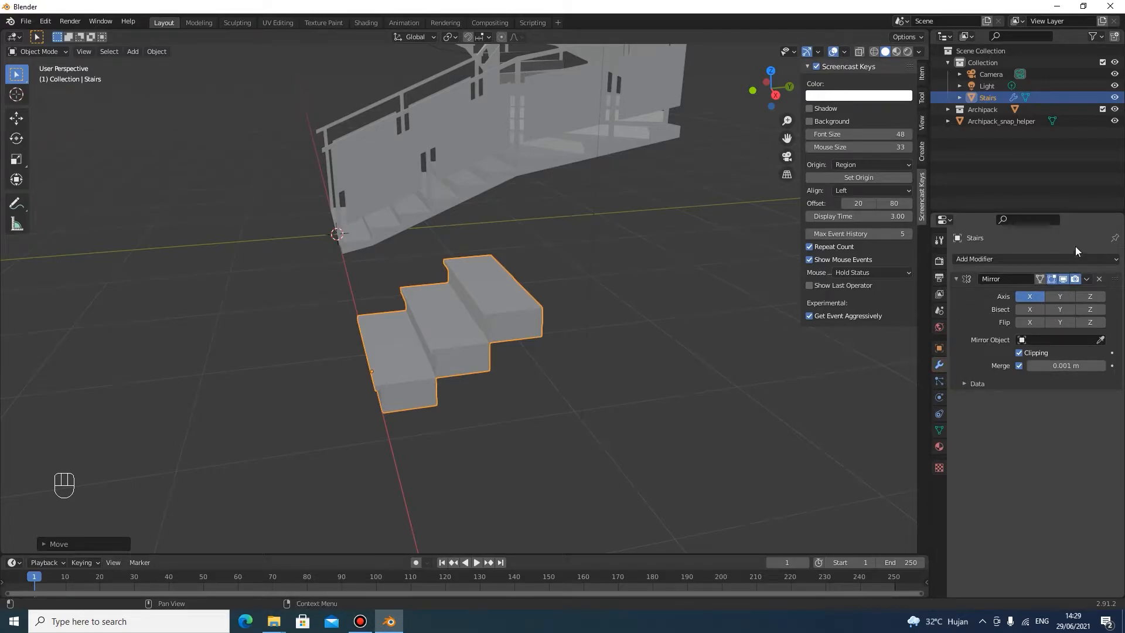
pyautogui.click(1049, 259)
pyautogui.click(881, 291)
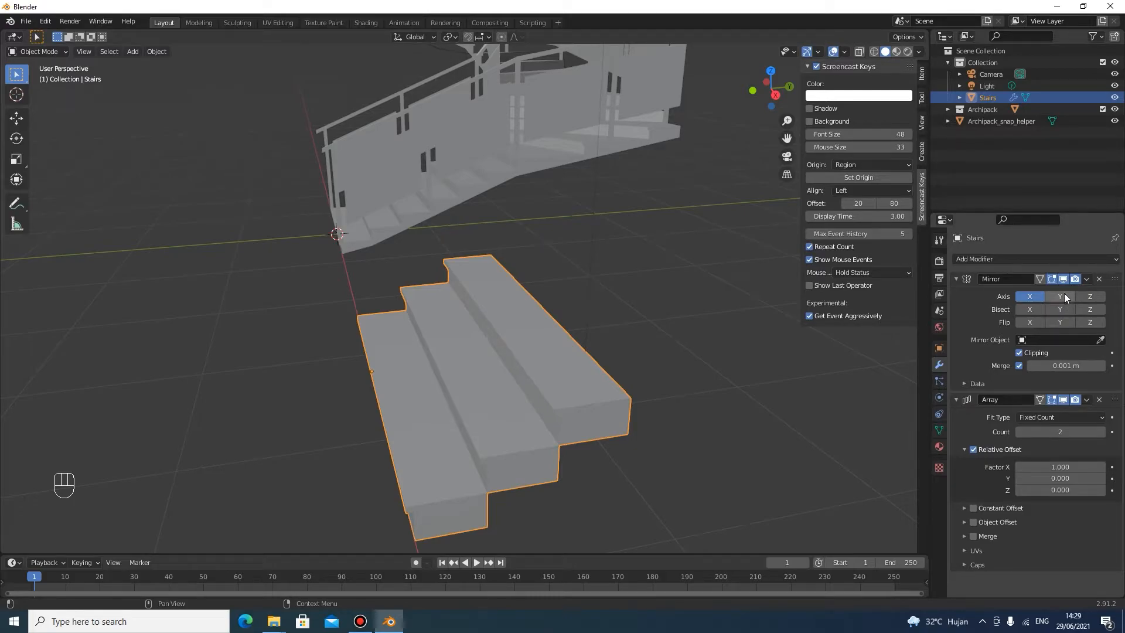
# Step: Set the array's relative offset factors to 0 in X and 1 in Z
pyautogui.moveTo(1060, 467); pyautogui.dragTo(990, 467)
pyautogui.hotkey('ctrl', 'z')
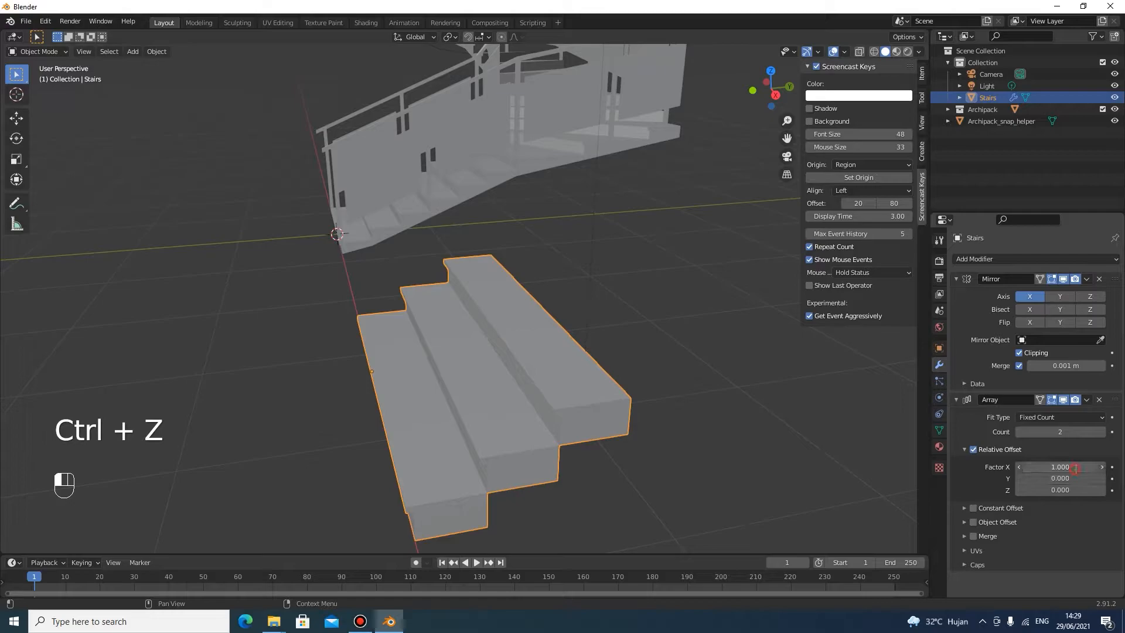
pyautogui.click(1077, 469)
pyautogui.write('0')
pyautogui.press('Tab')
pyautogui.press('Tab')
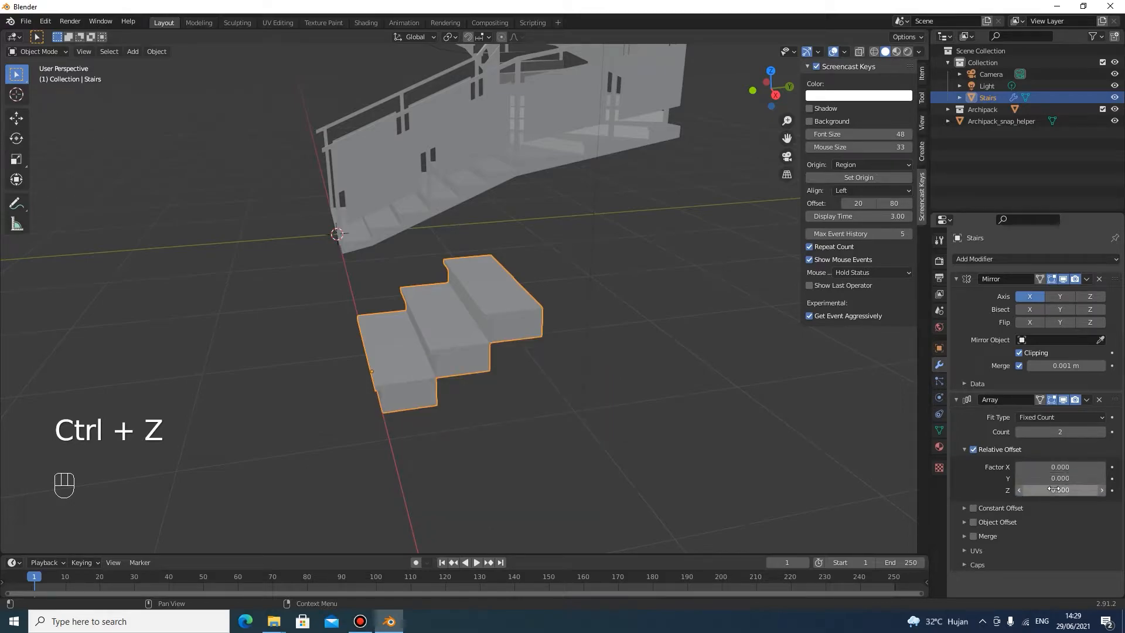
pyautogui.write('1')
pyautogui.press('Return')
# Step: Set the array's relative Y offset to 1 so the copies continue the flight
pyautogui.click(1055, 478)
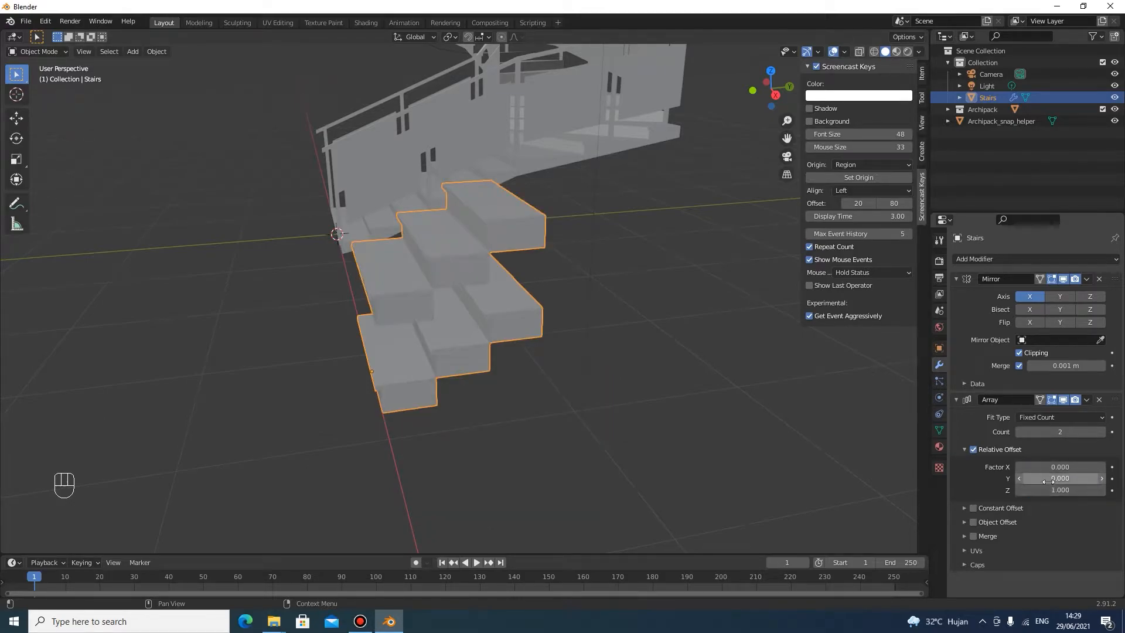
pyautogui.write('1.9')
pyautogui.press('Return')
pyautogui.click(1027, 479)
pyautogui.write('1')
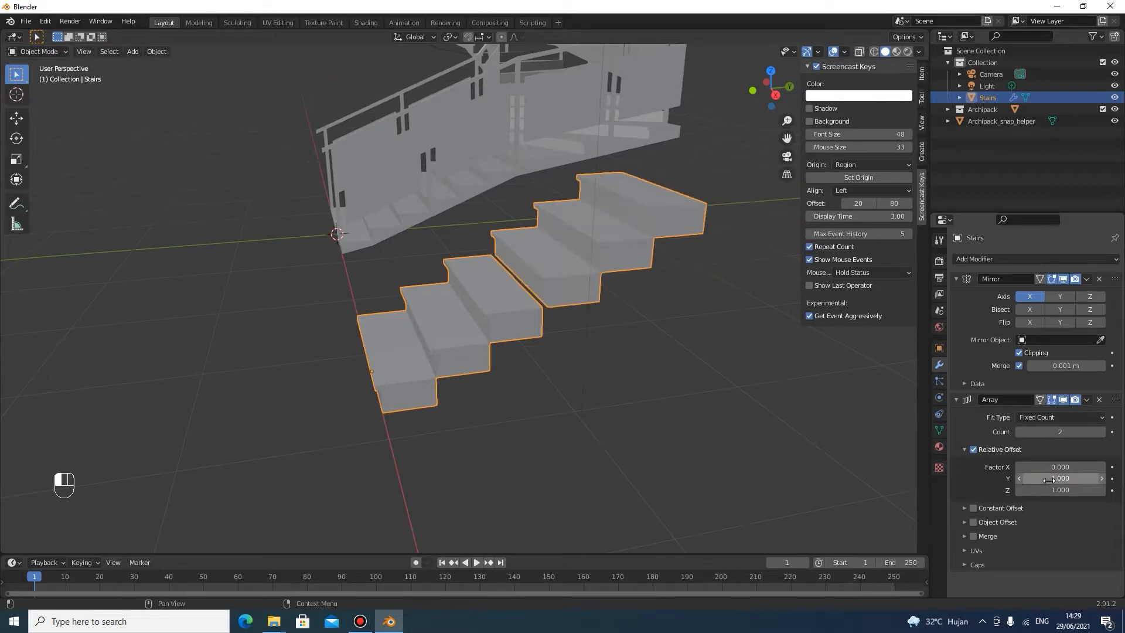
pyautogui.press('Return')
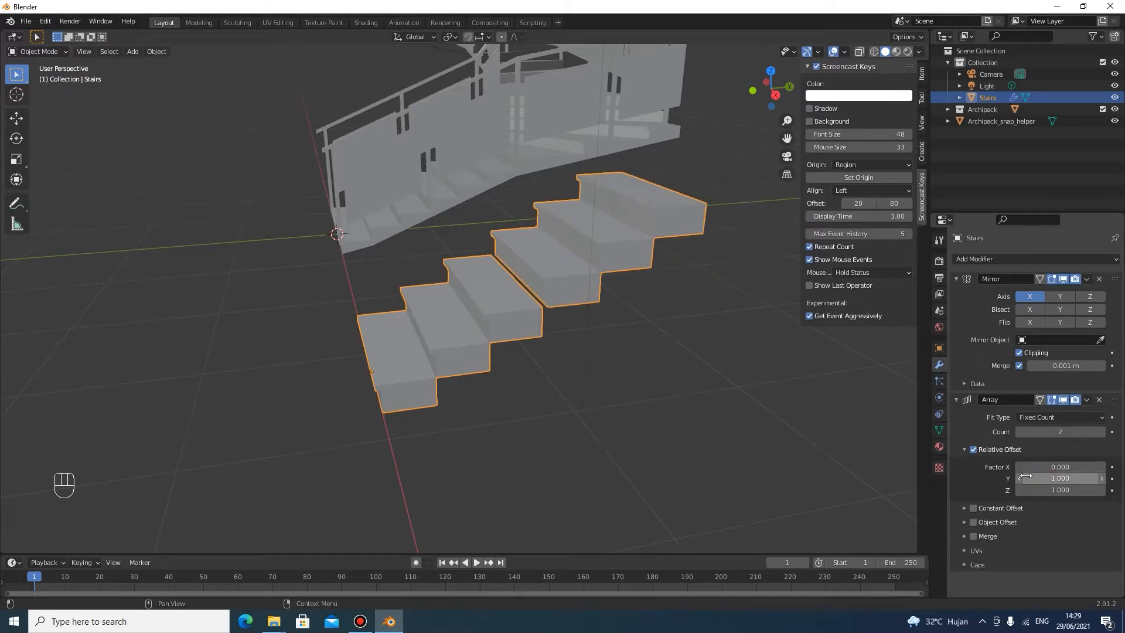
# Step: Raise the array count to 4, deselect the stairs and check the extended flight
pyautogui.click(1090, 432)
pyautogui.click(1101, 432)
pyautogui.scroll(-4, 785, 375)
pyautogui.click(748, 359)
pyautogui.moveTo(748, 360); pyautogui.dragTo(691, 346, button='middle')
pyautogui.scroll(4, 772, 356)
pyautogui.scroll(-4, 691, 346)
pyautogui.moveTo(595, 295); pyautogui.dragTo(627, 301, button='middle')
pyautogui.scroll(4, 627, 301)
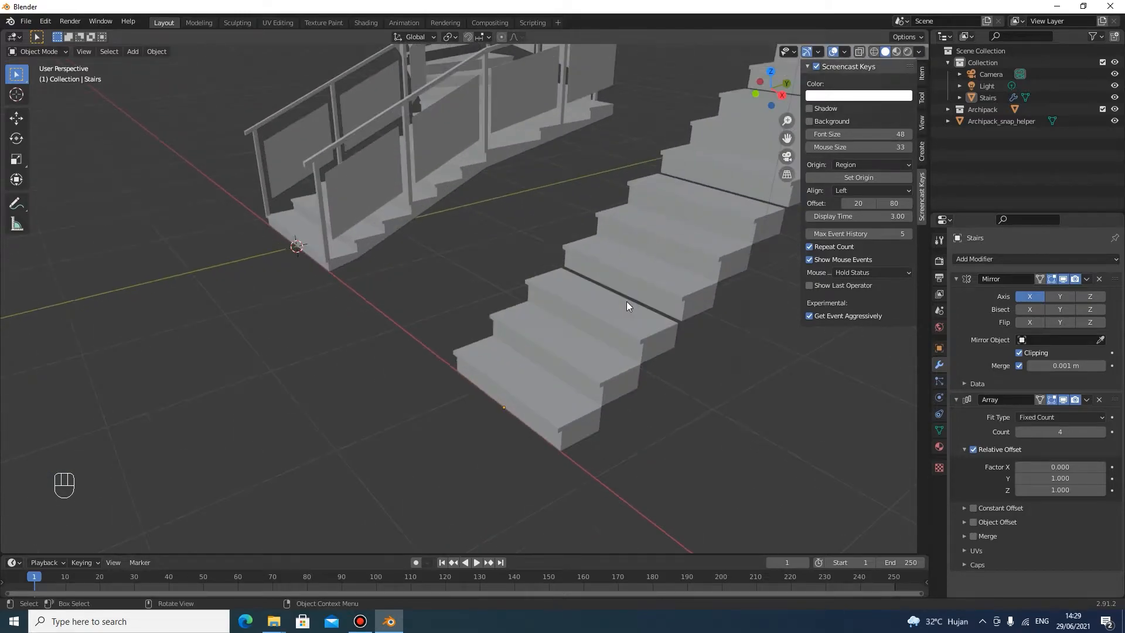
# Step: Select the straight stairs, enter Edit Mode and clear the mesh selection near the lowest steps
pyautogui.click(580, 329)
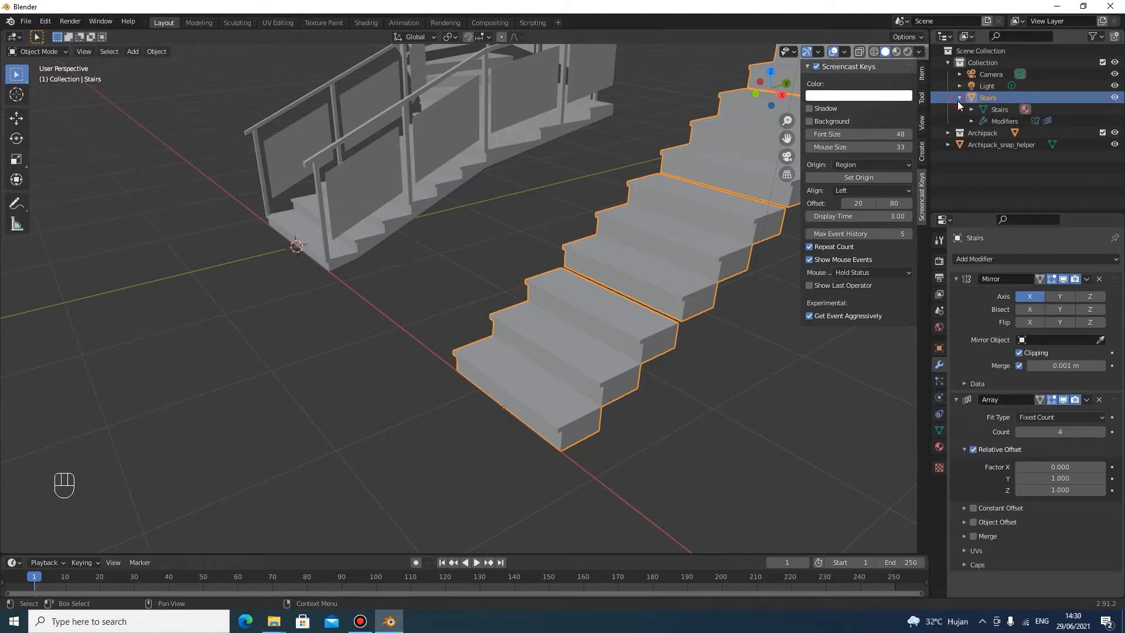
pyautogui.scroll(-2, 693, 170)
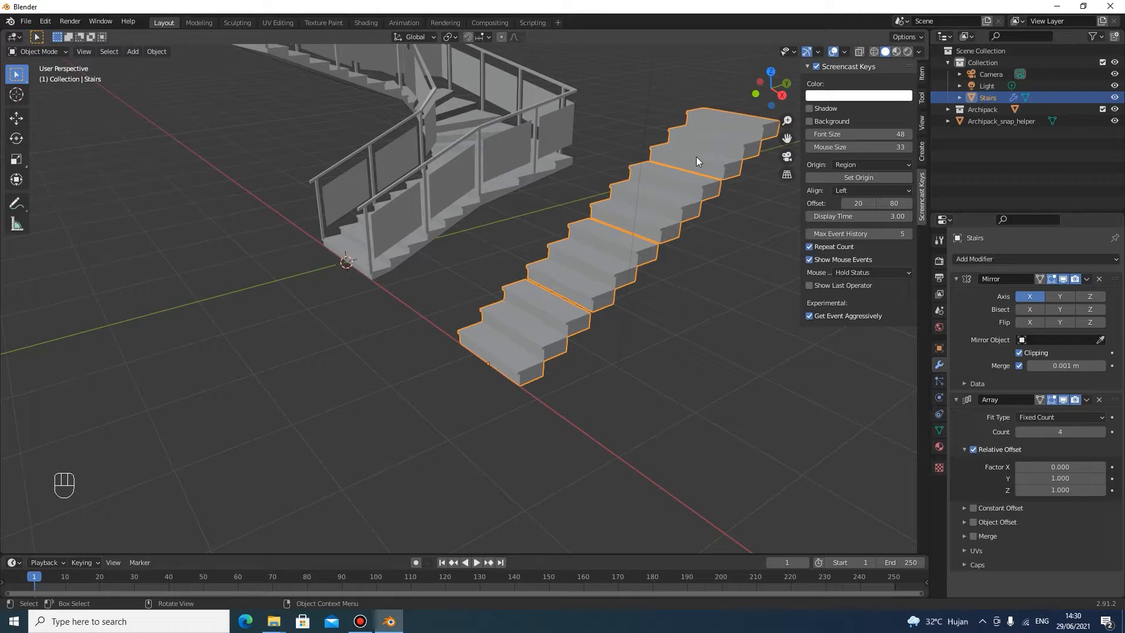
pyautogui.press('Tab')
pyautogui.scroll(5, 596, 325)
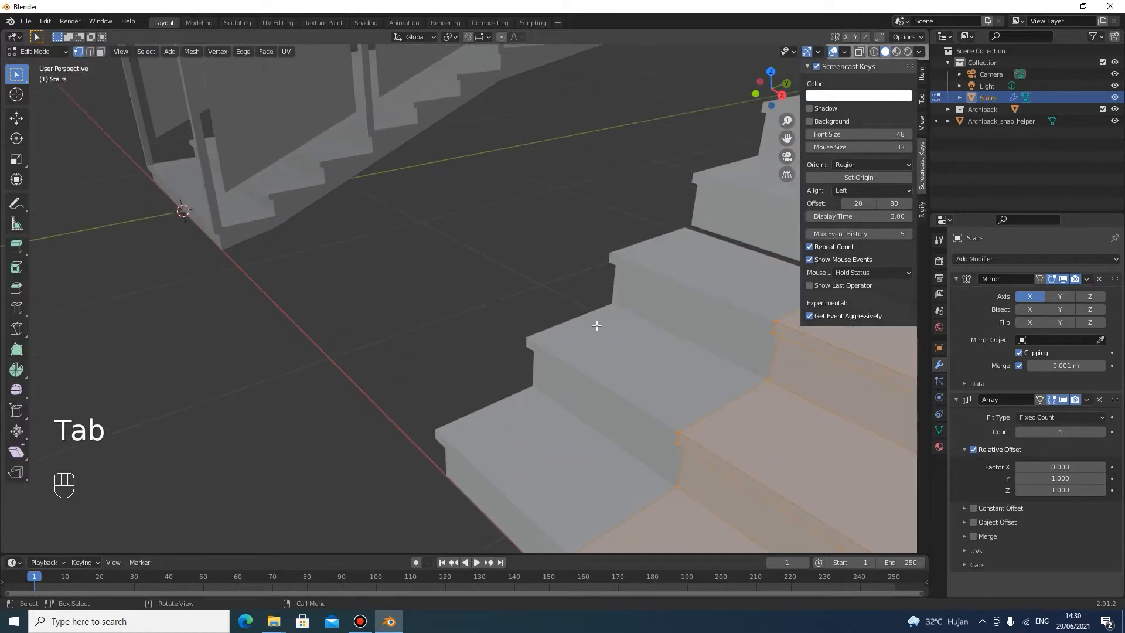
pyautogui.moveTo(597, 325); pyautogui.dragTo(346, 235, button='middle')
pyautogui.click(522, 236)
pyautogui.moveTo(581, 252); pyautogui.dragTo(501, 225, button='middle')
pyautogui.click(319, 171)
pyautogui.moveTo(319, 171); pyautogui.dragTo(365, 174, button='middle')
pyautogui.click(374, 176)
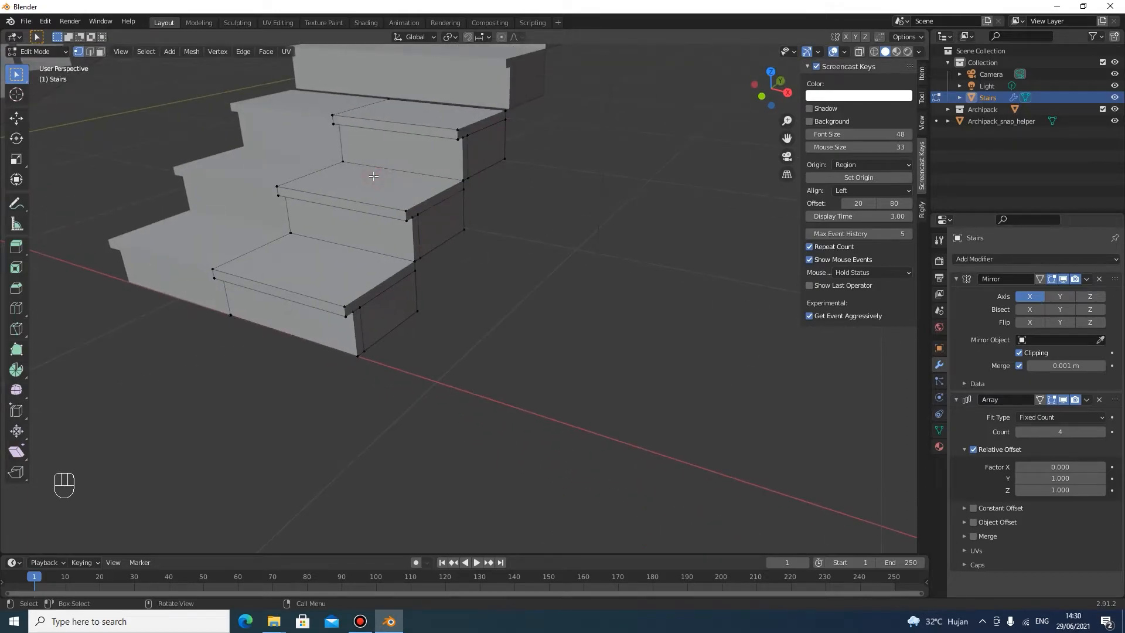
# Step: Extrude the top faces of the two lowest treads upward along Z, and return to Object Mode
pyautogui.press('3')
pyautogui.click(374, 176)
pyautogui.keyDown('shift'); pyautogui.click(333, 289); pyautogui.keyUp('shift')
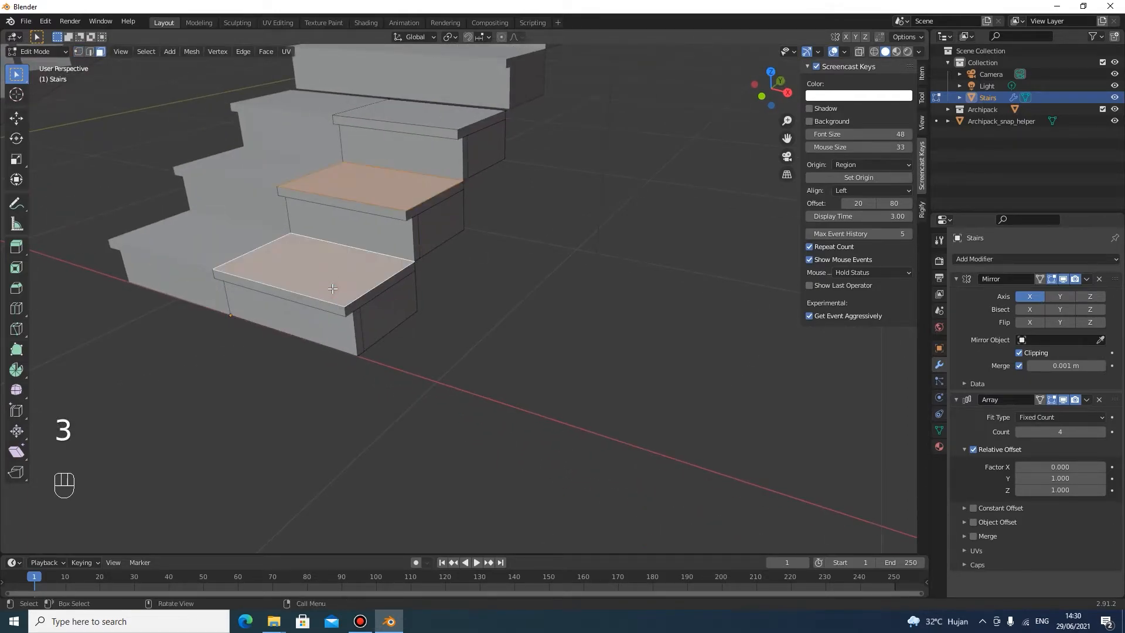
pyautogui.press('e')
pyautogui.press('z')
pyautogui.press('z')
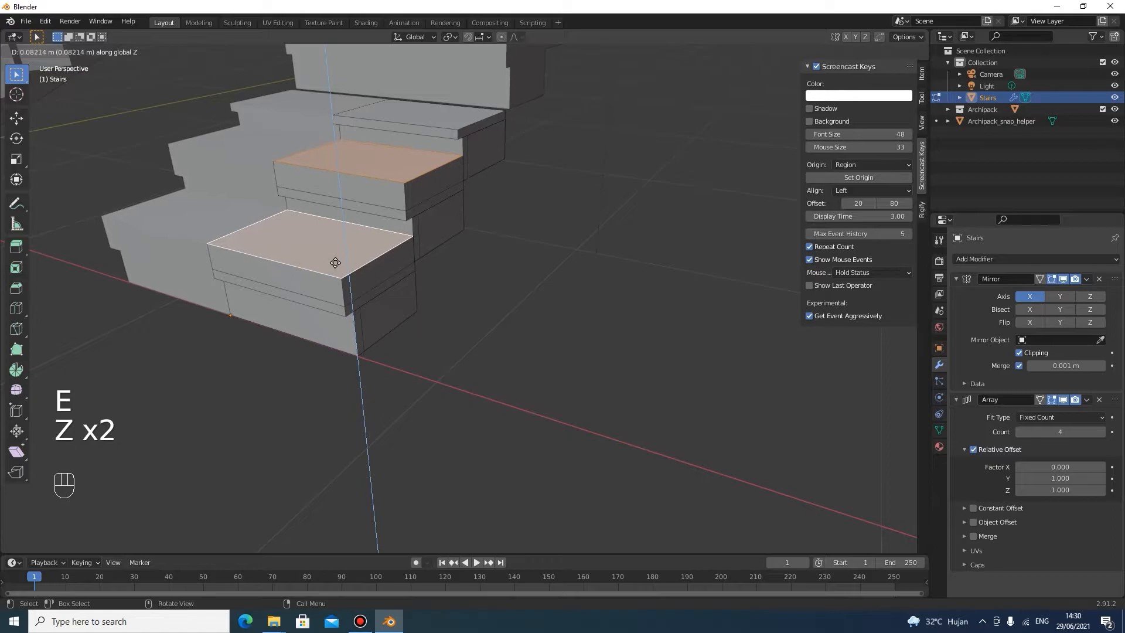
pyautogui.click(470, 249)
pyautogui.scroll(-6, 547, 231)
pyautogui.press('Tab')
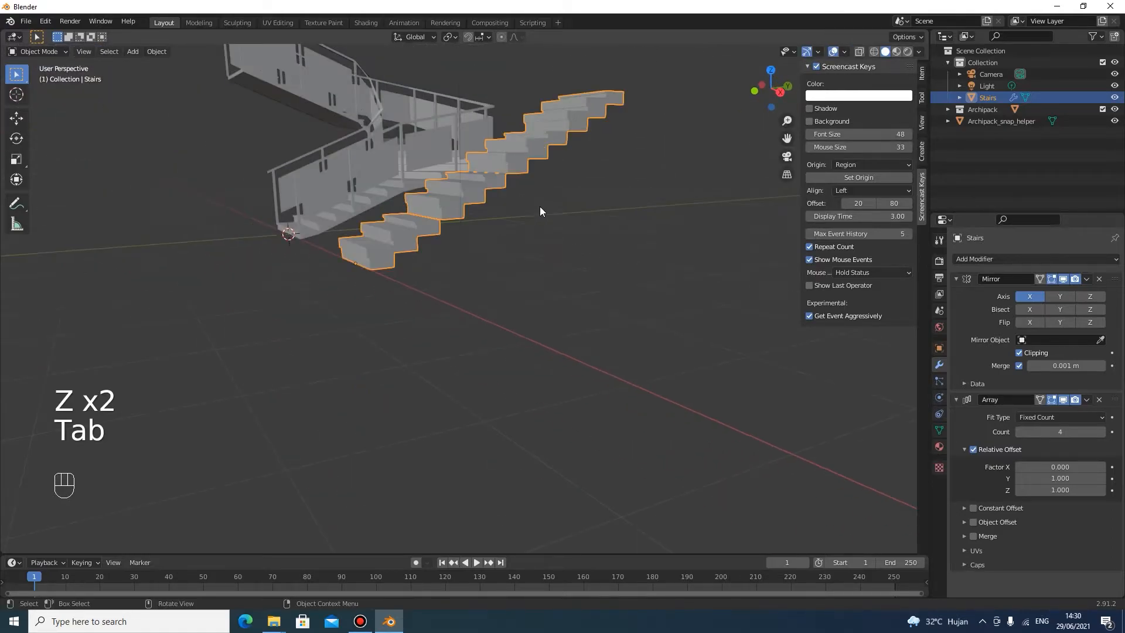
# Step: Select the U-shaped Archipack stair and open its mesh in Edit Mode
pyautogui.moveTo(541, 208); pyautogui.dragTo(565, 181, button='middle')
pyautogui.keyDown('shift'); pyautogui.click(592, 174); pyautogui.keyUp('shift')
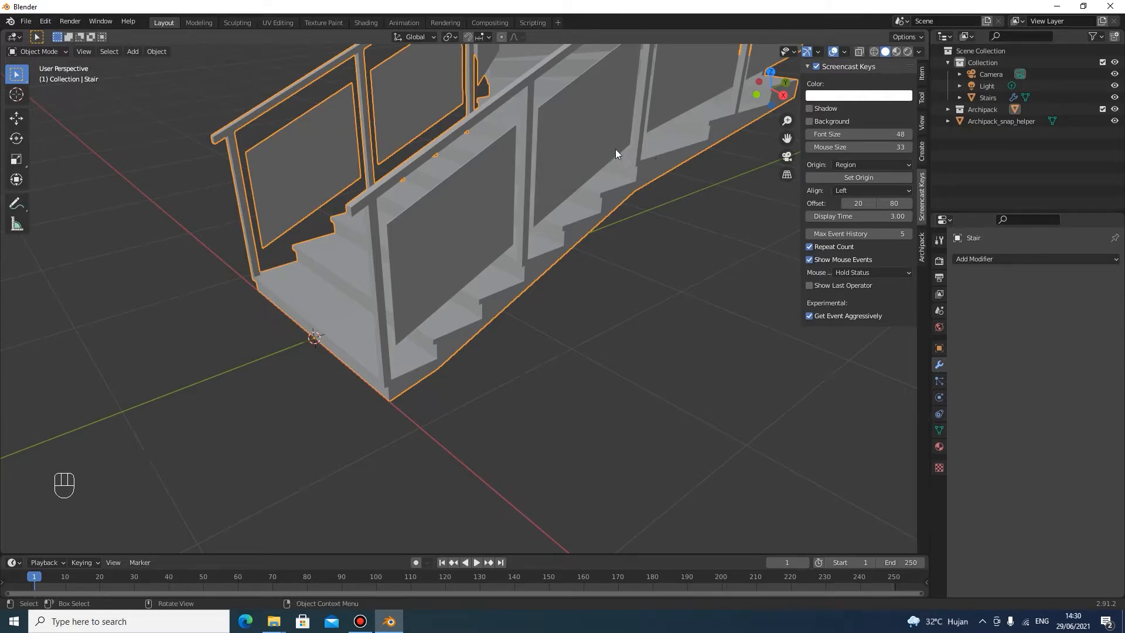
pyautogui.press('Tab')
pyautogui.moveTo(615, 153); pyautogui.dragTo(246, 205, button='middle')
pyautogui.click(357, 238)
pyautogui.moveTo(563, 194); pyautogui.dragTo(425, 216, button='middle')
pyautogui.scroll(-4, 650, 201)
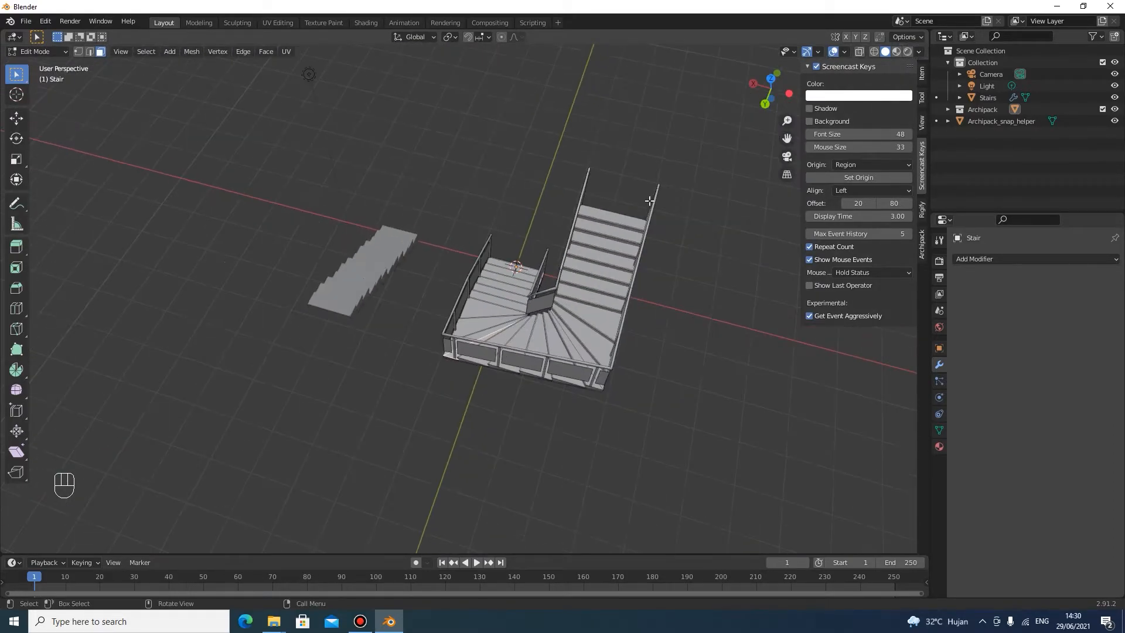
# Step: Select the top face of the last tread on the upper flight and inspect that end of the stair
pyautogui.moveTo(649, 201); pyautogui.dragTo(409, 188, button='middle')
pyautogui.scroll(3, 409, 188)
pyautogui.keyDown('shift'); pyautogui.moveTo(384, 348); pyautogui.dragTo(661, 259, button='middle'); pyautogui.keyUp('shift')
pyautogui.click(570, 274)
pyautogui.moveTo(635, 241); pyautogui.dragTo(589, 391, button='middle')
pyautogui.press('Tab')
pyautogui.scroll(-3, 479, 271)
pyautogui.press('Tab')
pyautogui.scroll(4, 461, 293)
pyautogui.scroll(3, 554, 288)
pyautogui.scroll(2, 492, 278)
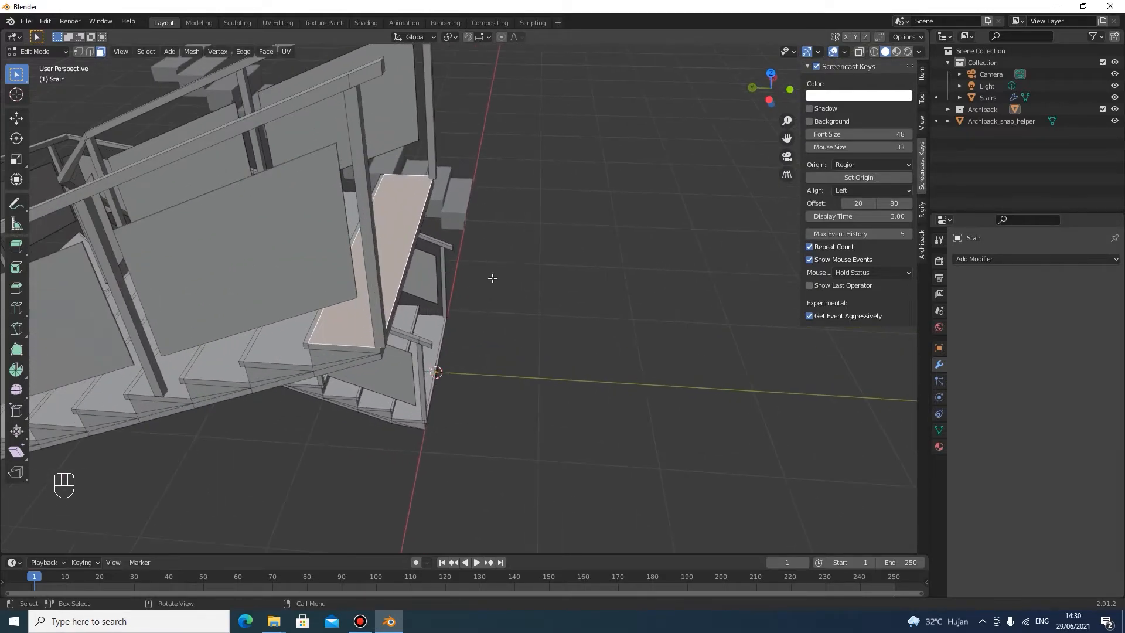
# Step: Extrude the end face of the upper flight's last step outward along Y, and select the extension's top face
pyautogui.moveTo(431, 253); pyautogui.dragTo(606, 351, button='middle')
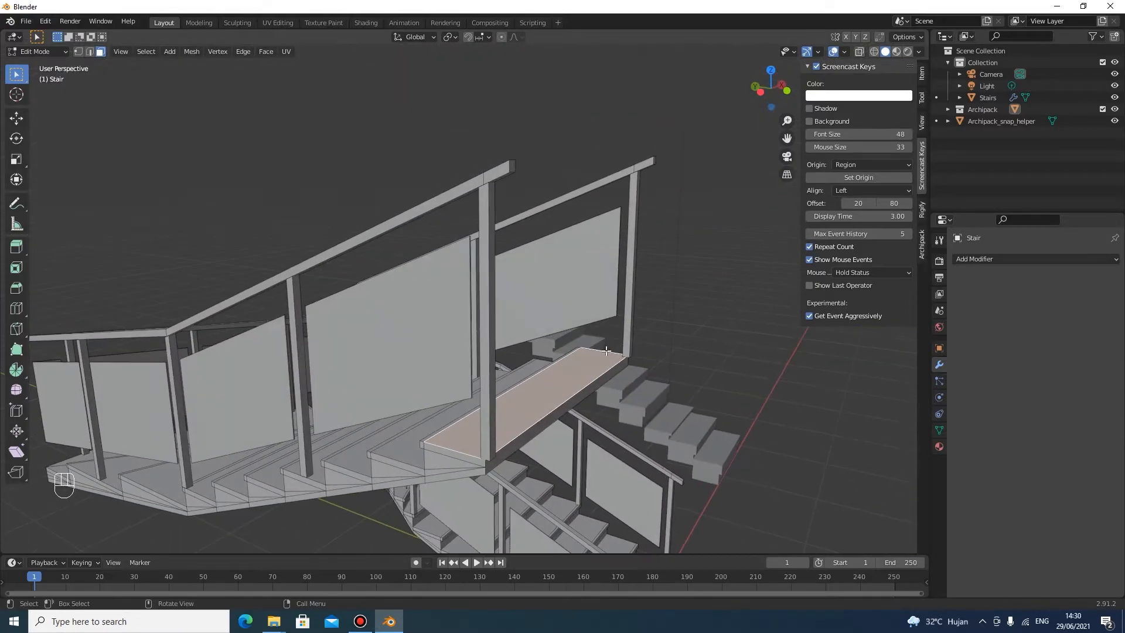
pyautogui.click(561, 415)
pyautogui.press('e')
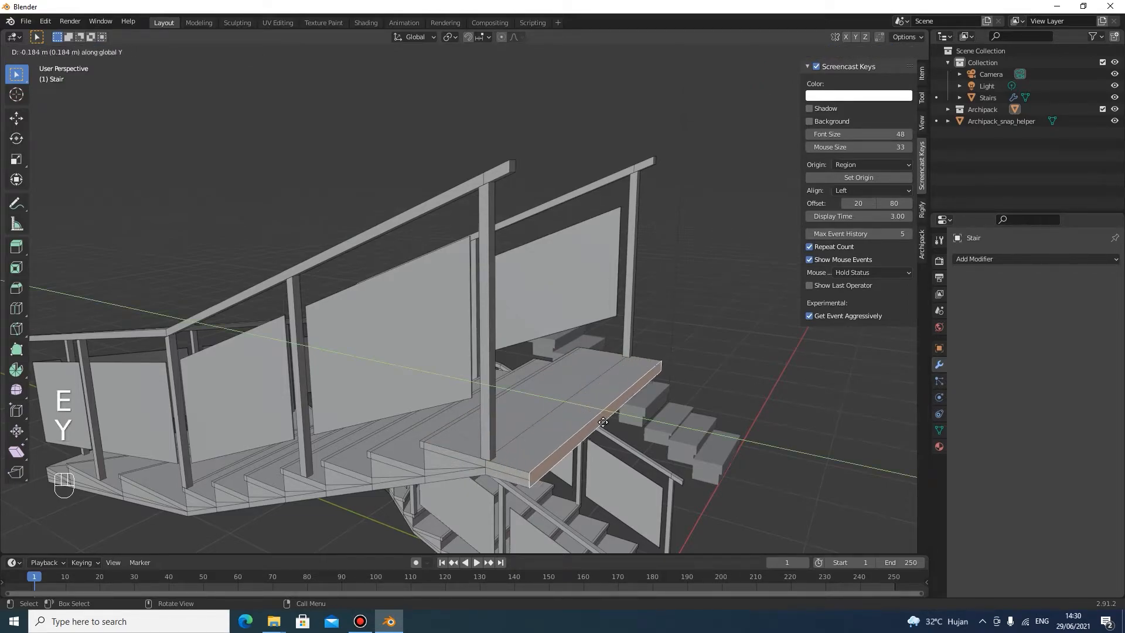
pyautogui.click(607, 421)
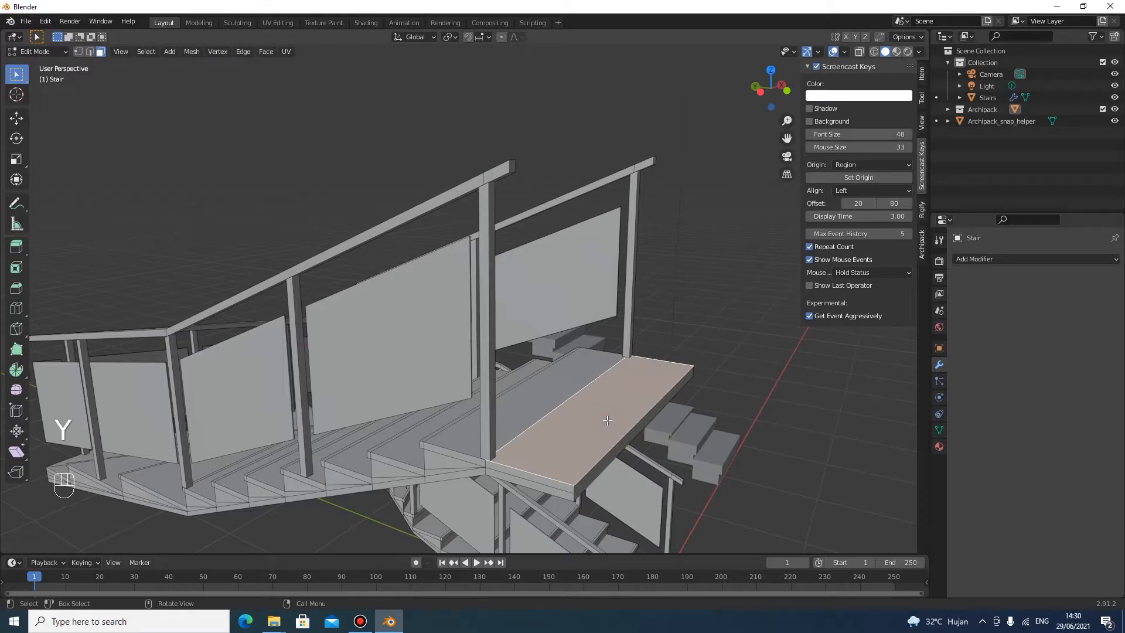
# Step: Extrude the top face of the new extension about 0.13 m upward along Z
pyautogui.press('e')
pyautogui.press('z')
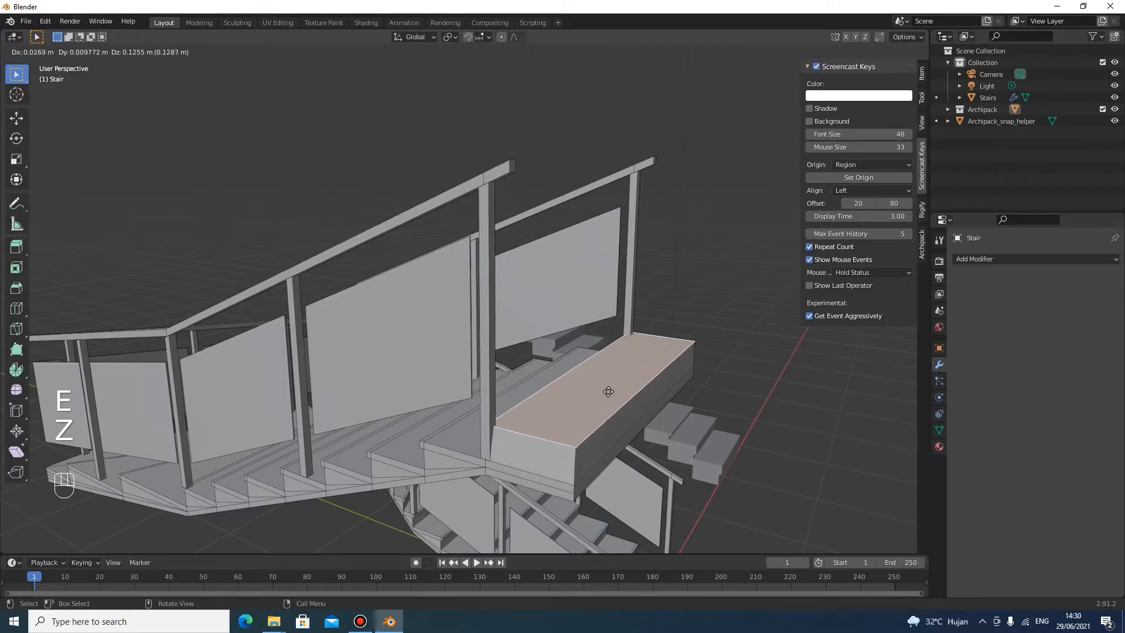
pyautogui.press('z')
pyautogui.click(609, 392)
# Step: Try to add an Archipack stair from the "O wood over concrete" preset while still in Edit Mode
pyautogui.moveTo(609, 392); pyautogui.dragTo(750, 372, button='middle')
pyautogui.scroll(-4, 562, 430)
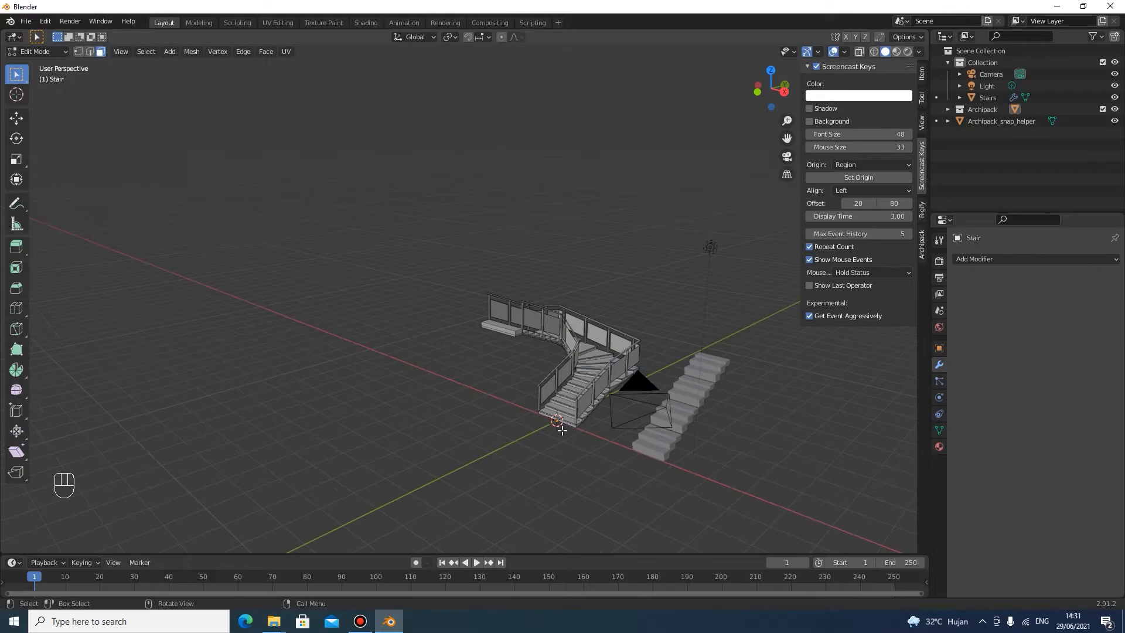
pyautogui.hotkey('shift', 'a')
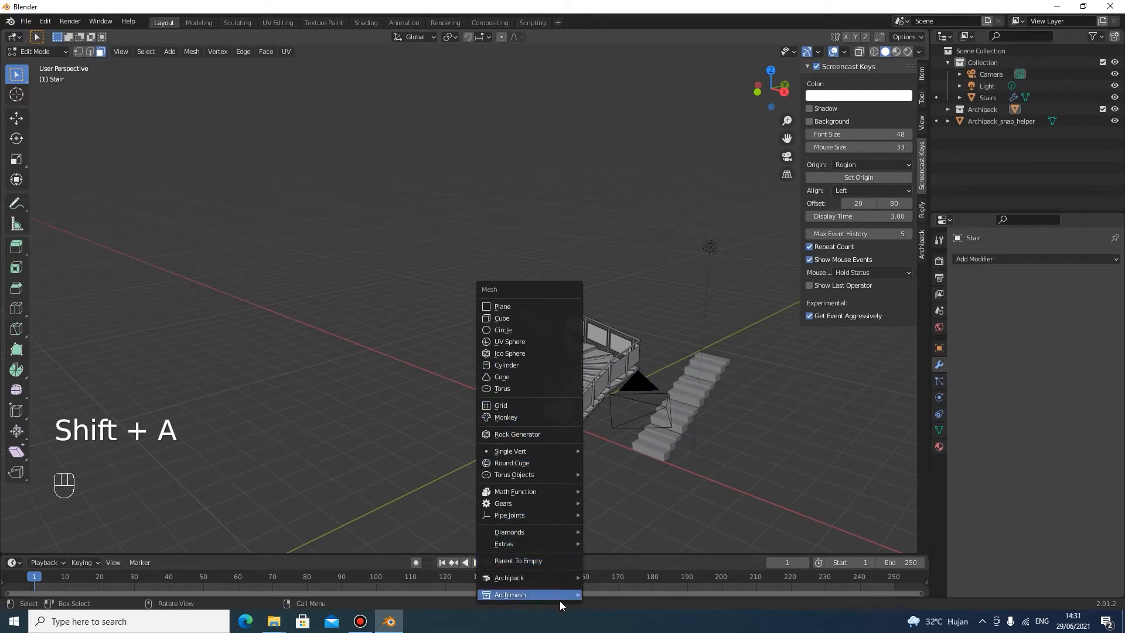
pyautogui.moveTo(560, 595)
pyautogui.moveTo(537, 570)
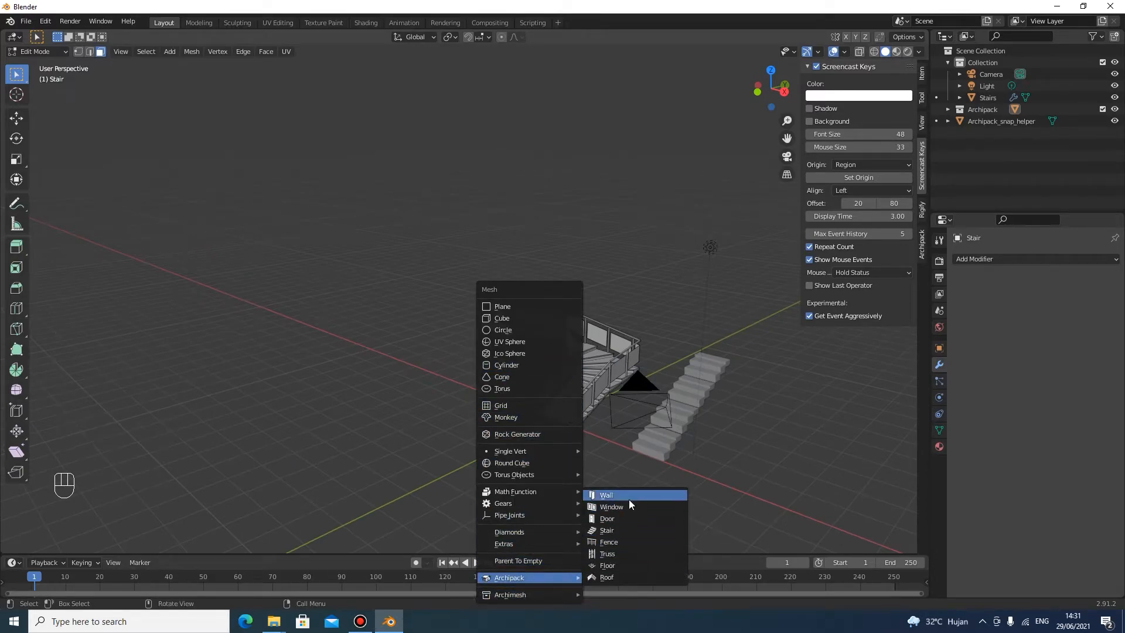
pyautogui.click(606, 530)
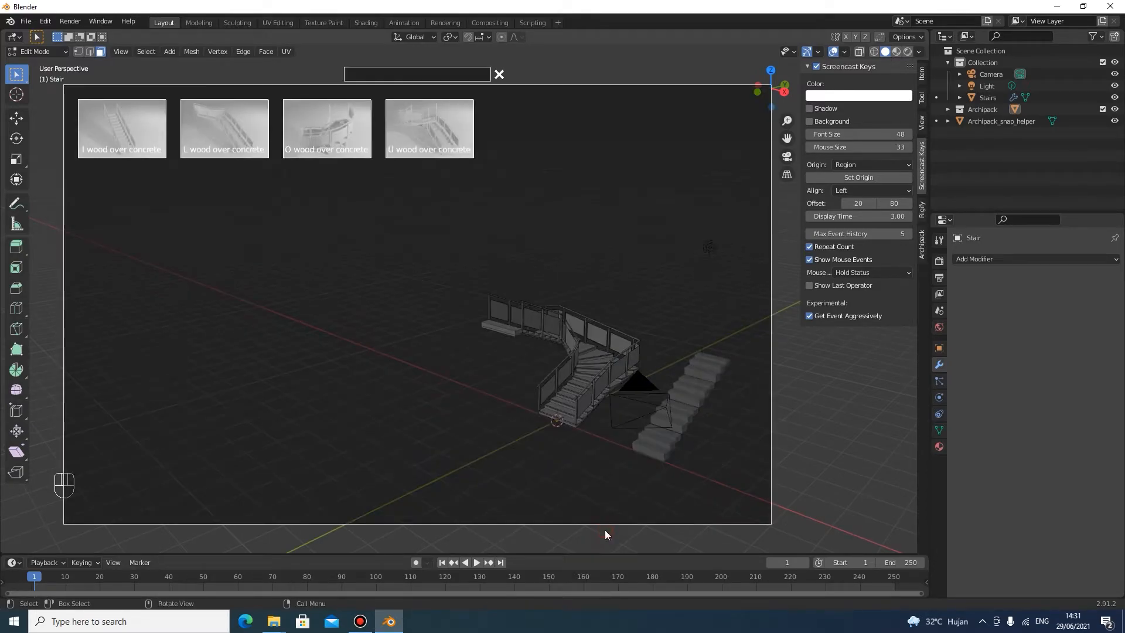
pyautogui.click(325, 121)
# Step: Return to Object Mode and add an Archipack stair from the "O wood over concrete" preset
pyautogui.moveTo(560, 303); pyautogui.dragTo(643, 307, button='middle')
pyautogui.press('Tab')
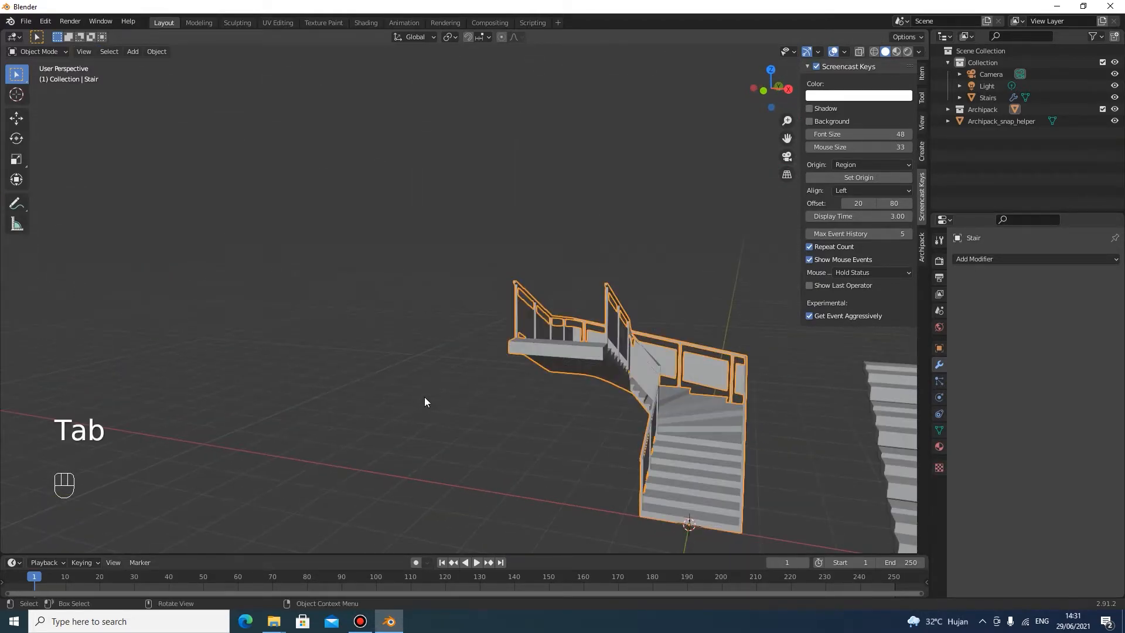
pyautogui.moveTo(425, 398); pyautogui.dragTo(356, 457, button='middle')
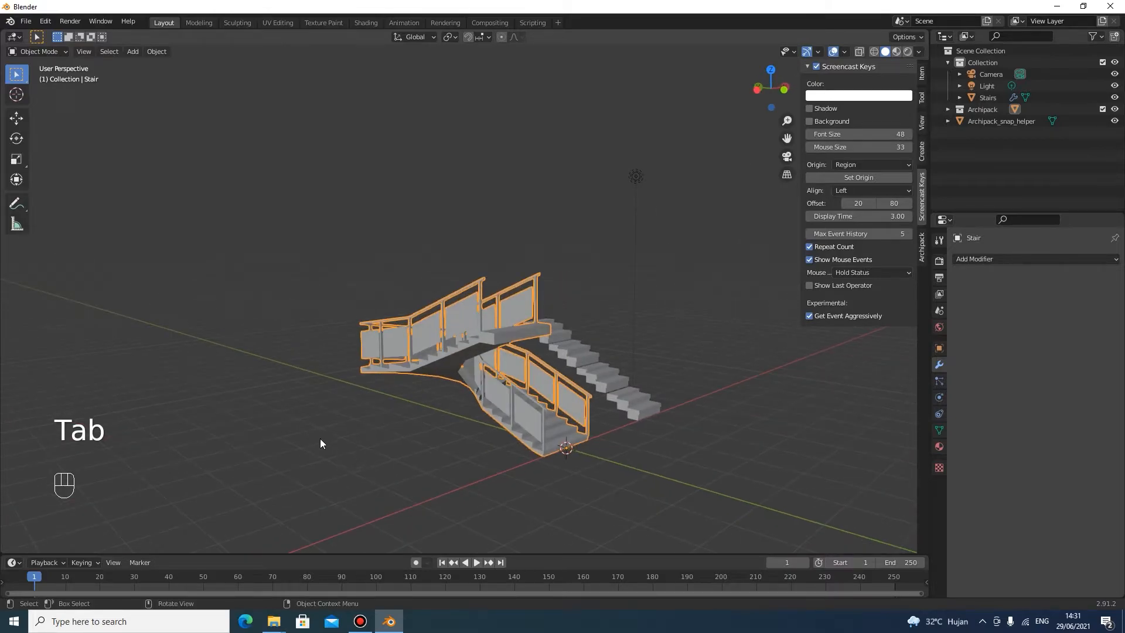
pyautogui.hotkey('shift', 'a')
pyautogui.moveTo(303, 374)
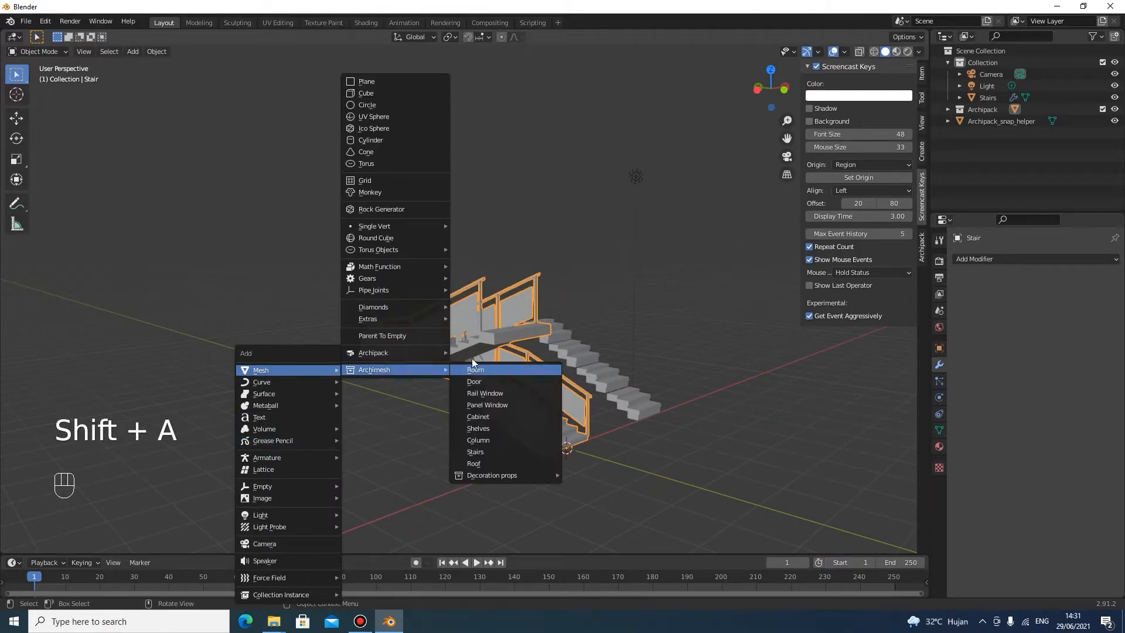
pyautogui.moveTo(428, 355)
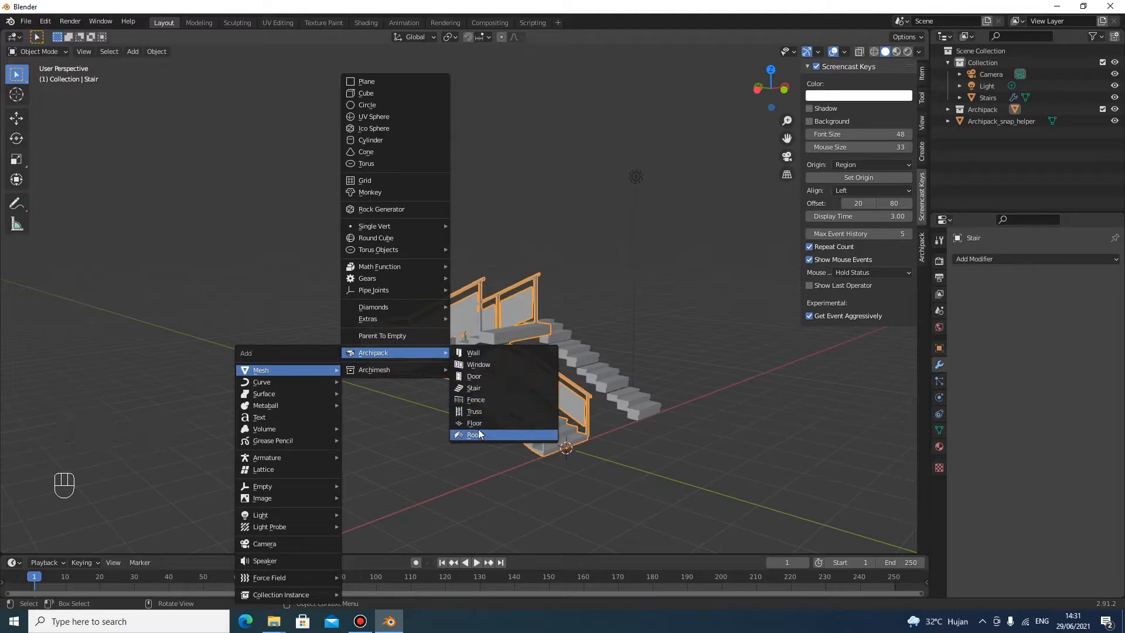
pyautogui.click(483, 388)
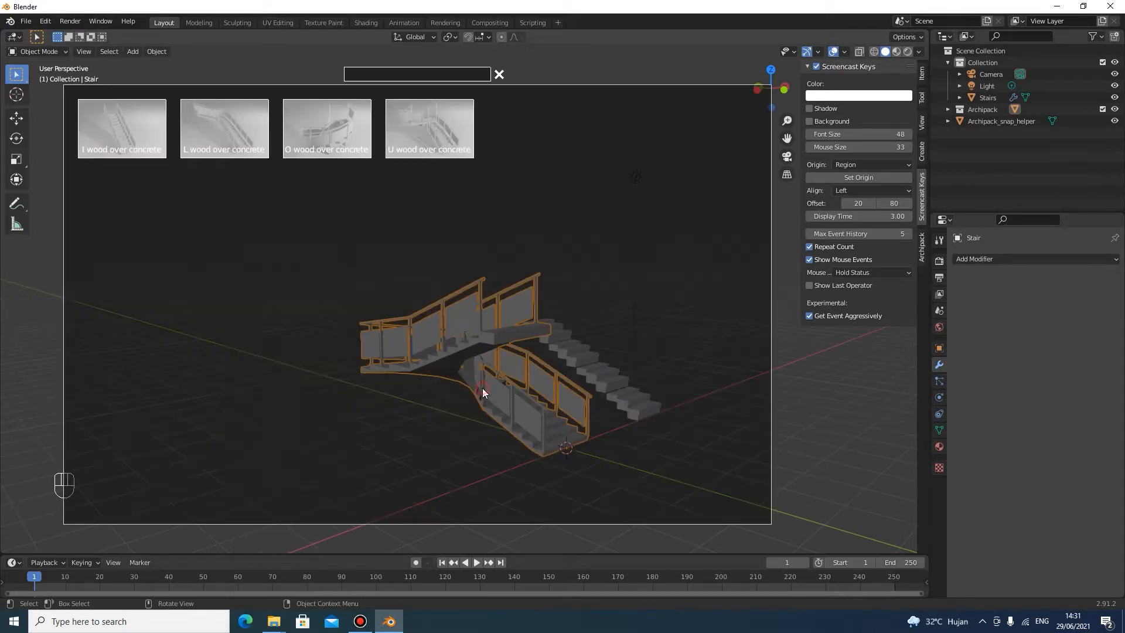
pyautogui.click(340, 135)
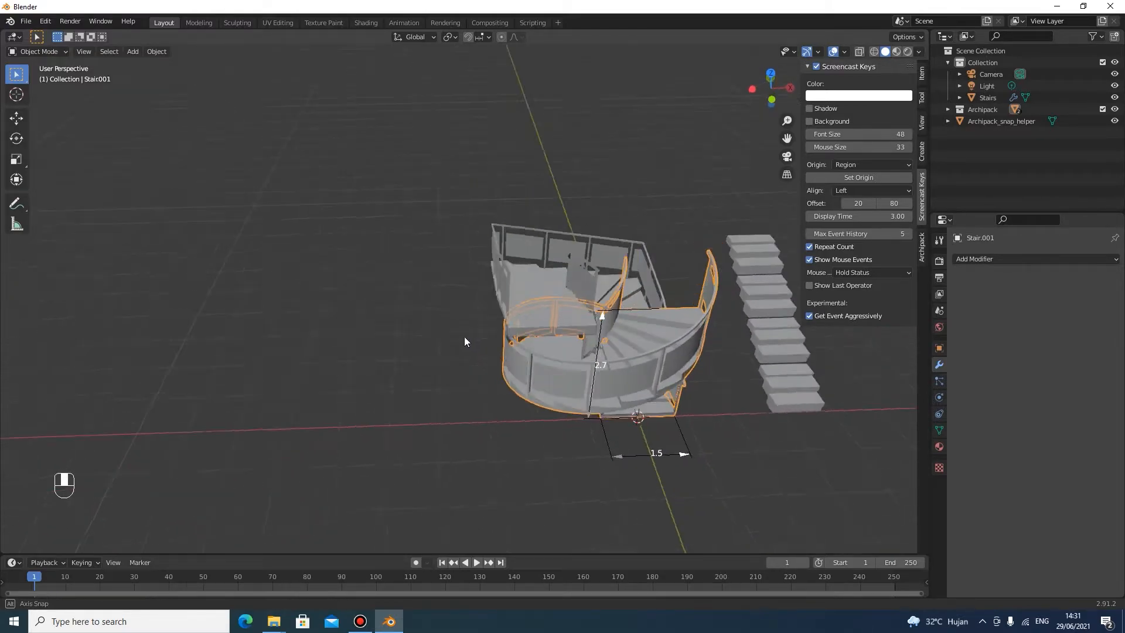
# Step: Stretch the new O-shaped stair taller by raising its overall height dimension
pyautogui.moveTo(347, 289); pyautogui.dragTo(359, 294, button='middle')
pyautogui.moveTo(505, 372); pyautogui.dragTo(469, 357, button='middle')
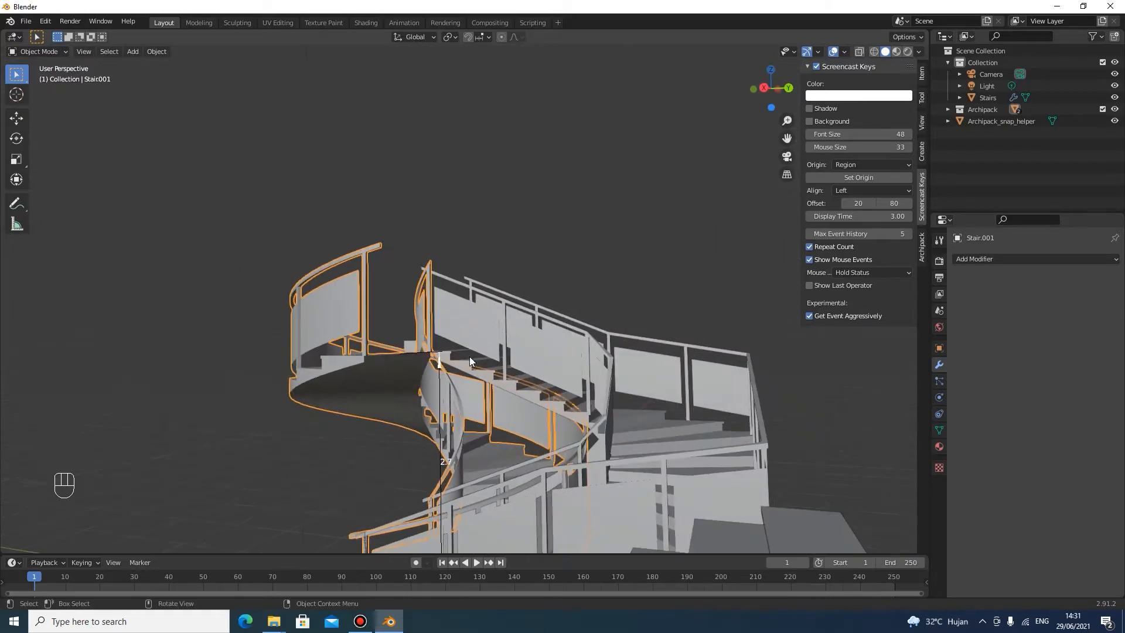
pyautogui.moveTo(439, 364); pyautogui.dragTo(512, 66)
pyautogui.scroll(-5, 581, 205)
pyautogui.moveTo(581, 205); pyautogui.dragTo(433, 321, button='middle')
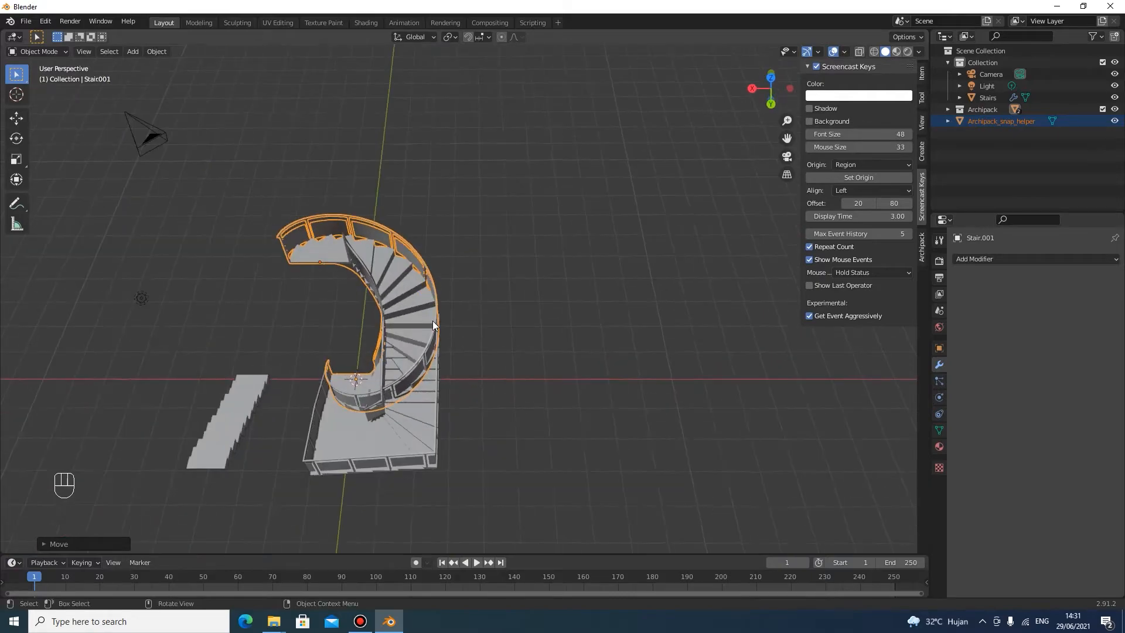
# Step: Move the O-shaped stair up along Z so it sits above the U-shaped stair
pyautogui.press('g')
pyautogui.press('z')
pyautogui.click(460, 196)
pyautogui.moveTo(474, 234); pyautogui.dragTo(597, 224, button='middle')
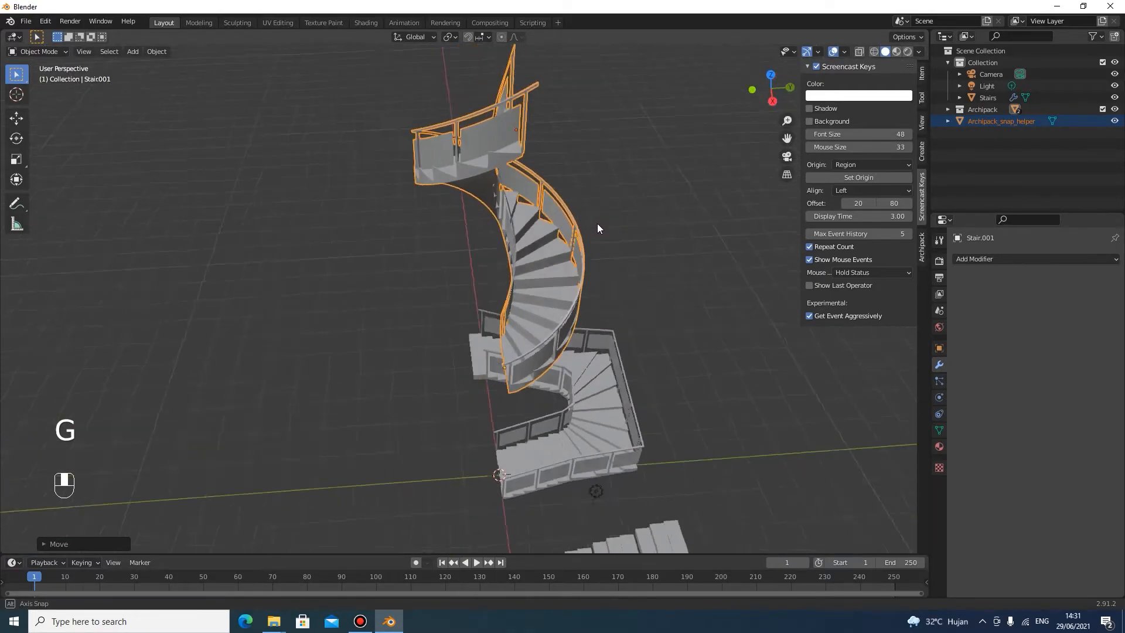
# Step: Open the U-shaped stair in Edit Mode and select the outer end face of the raised step on the upper flight
pyautogui.scroll(4, 626, 287)
pyautogui.moveTo(626, 287); pyautogui.dragTo(761, 297, button='middle')
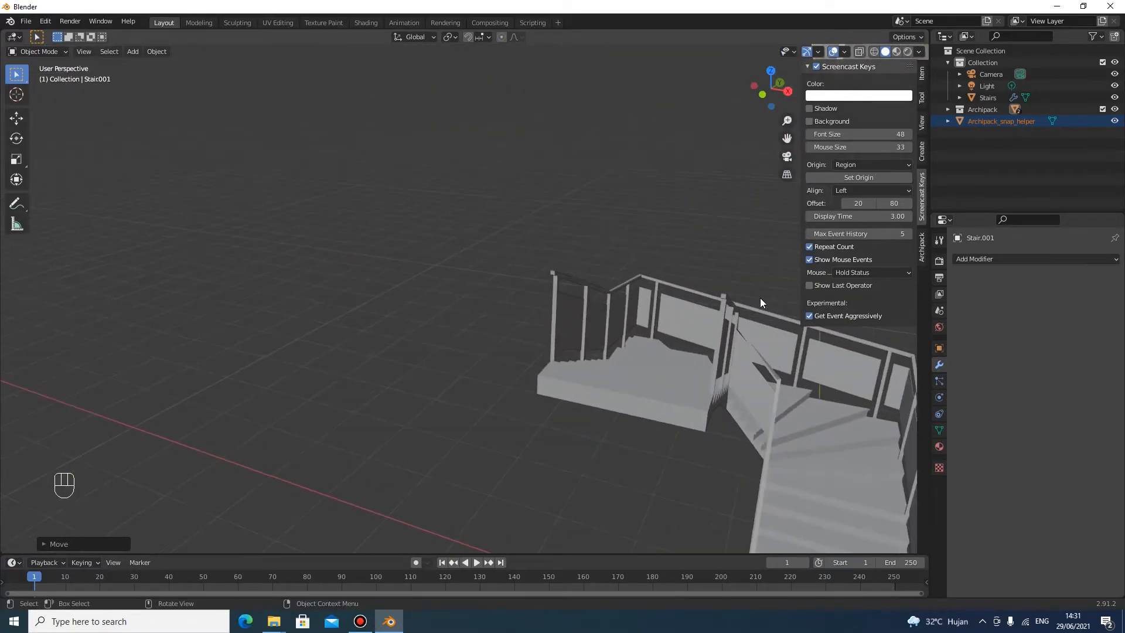
pyautogui.moveTo(792, 343); pyautogui.dragTo(696, 388, button='middle')
pyautogui.press('Tab')
pyautogui.press('Tab')
pyautogui.click(652, 404)
pyautogui.press('Tab')
pyautogui.scroll(3, 651, 404)
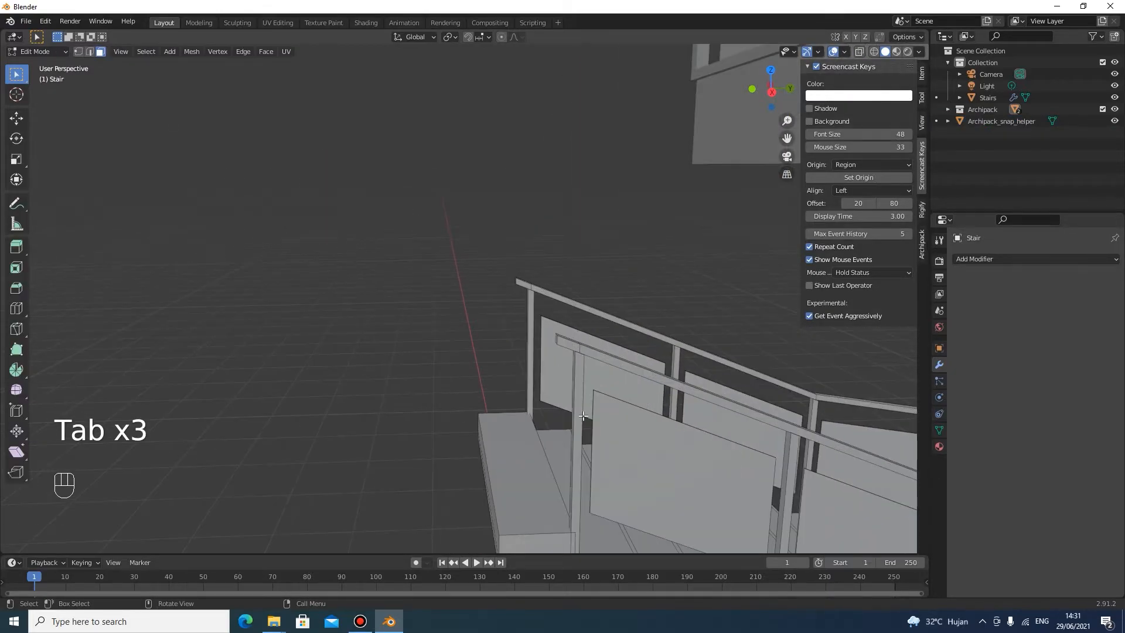
pyautogui.moveTo(584, 416); pyautogui.dragTo(596, 395, button='middle')
pyautogui.click(584, 418)
pyautogui.click(554, 435)
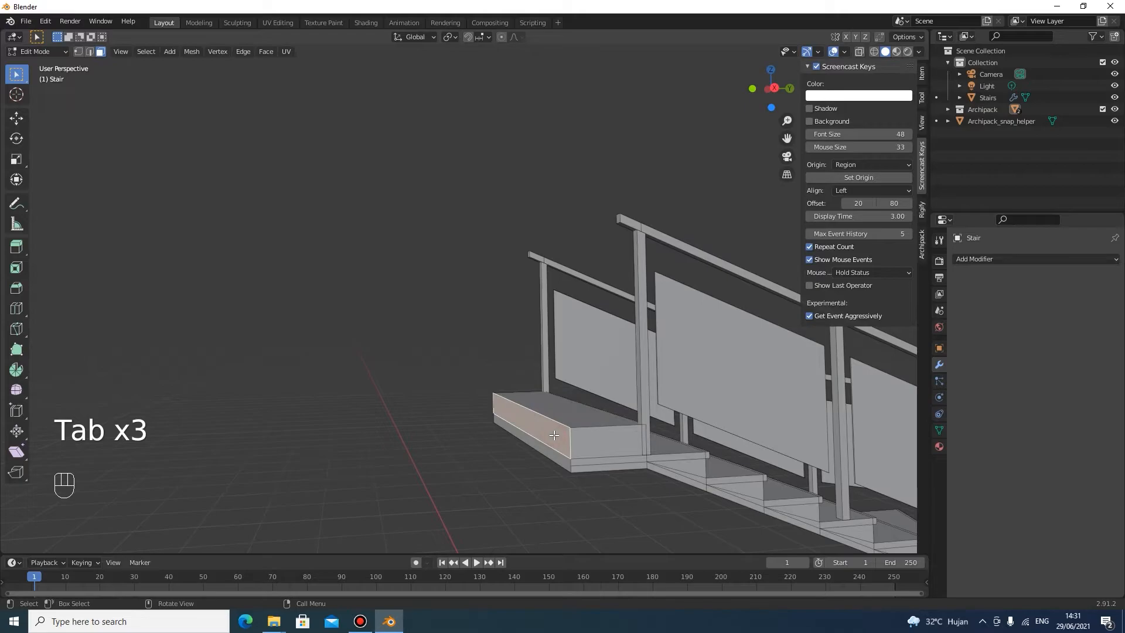
# Step: Try to extrude the raised step's outer end face along X
pyautogui.press('e')
pyautogui.press('z')
pyautogui.press('x')
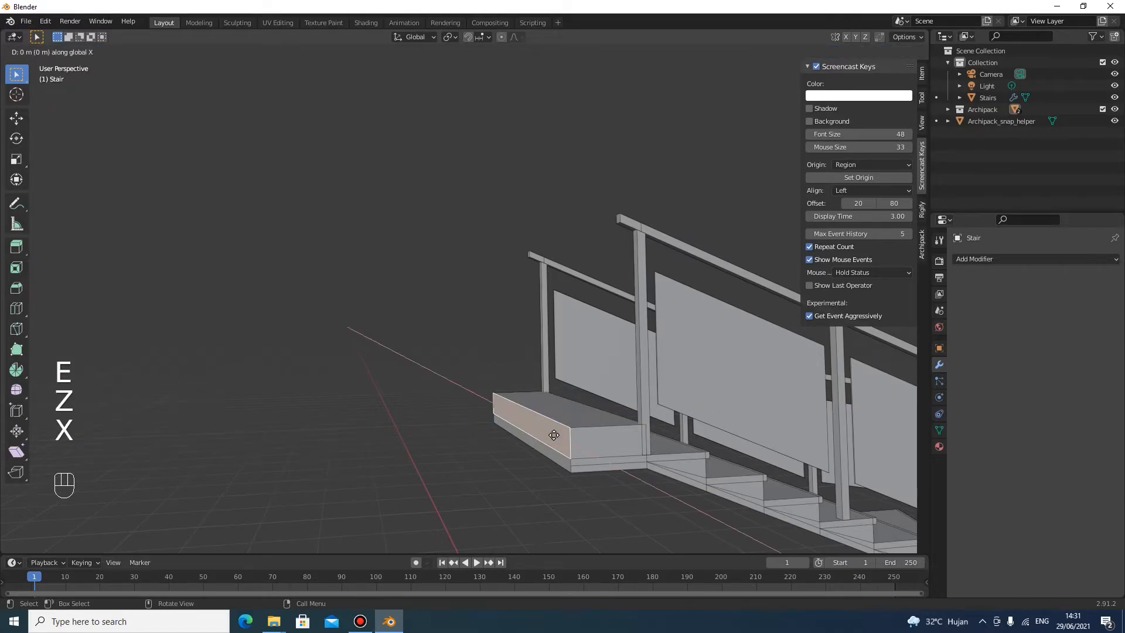
pyautogui.click(521, 437)
pyautogui.hotkey('ctrl', 'z')
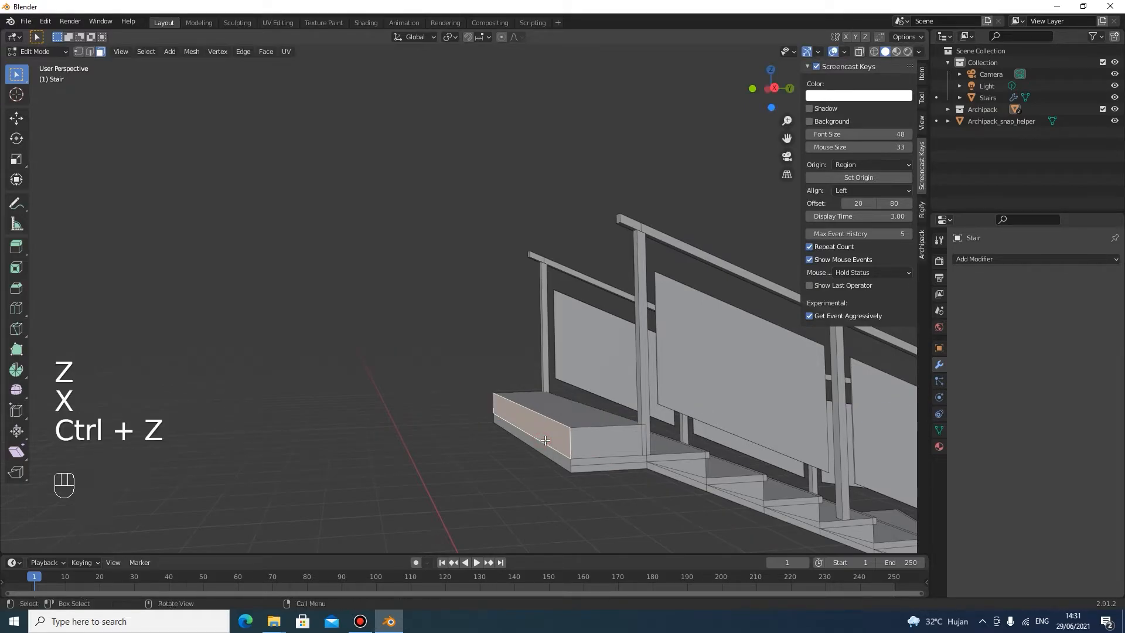
pyautogui.press('e')
pyautogui.press('x')
pyautogui.click(523, 444)
pyautogui.hotkey('ctrl', 'z')
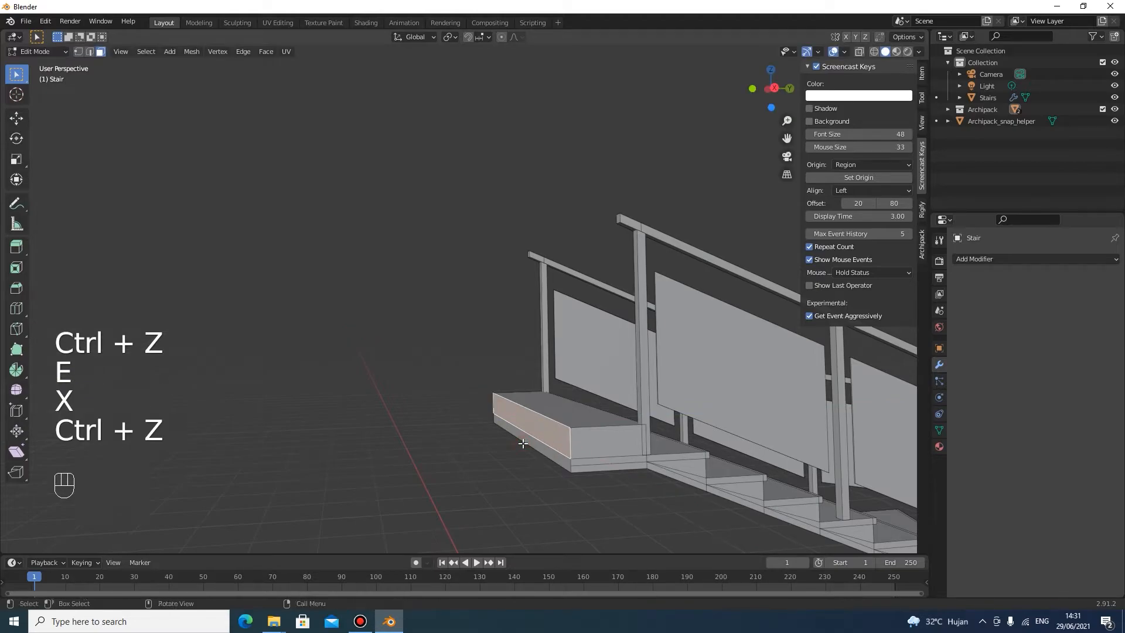
# Step: Extrude the raised step's end face outward along Y and select the top face of the new section
pyautogui.press('e')
pyautogui.press('y')
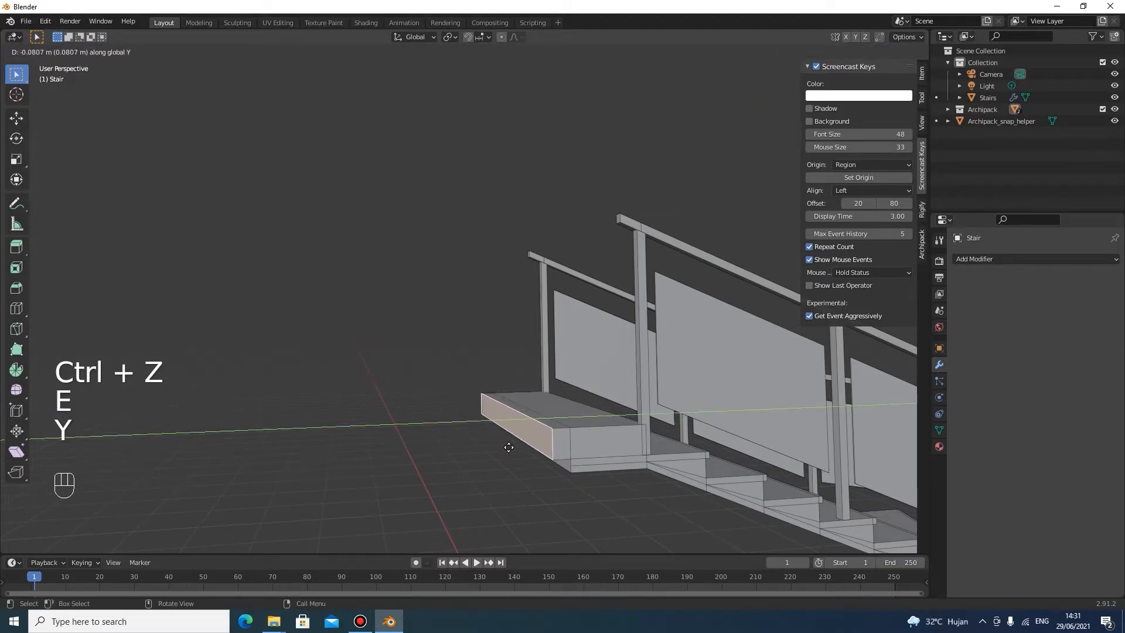
pyautogui.click(528, 411)
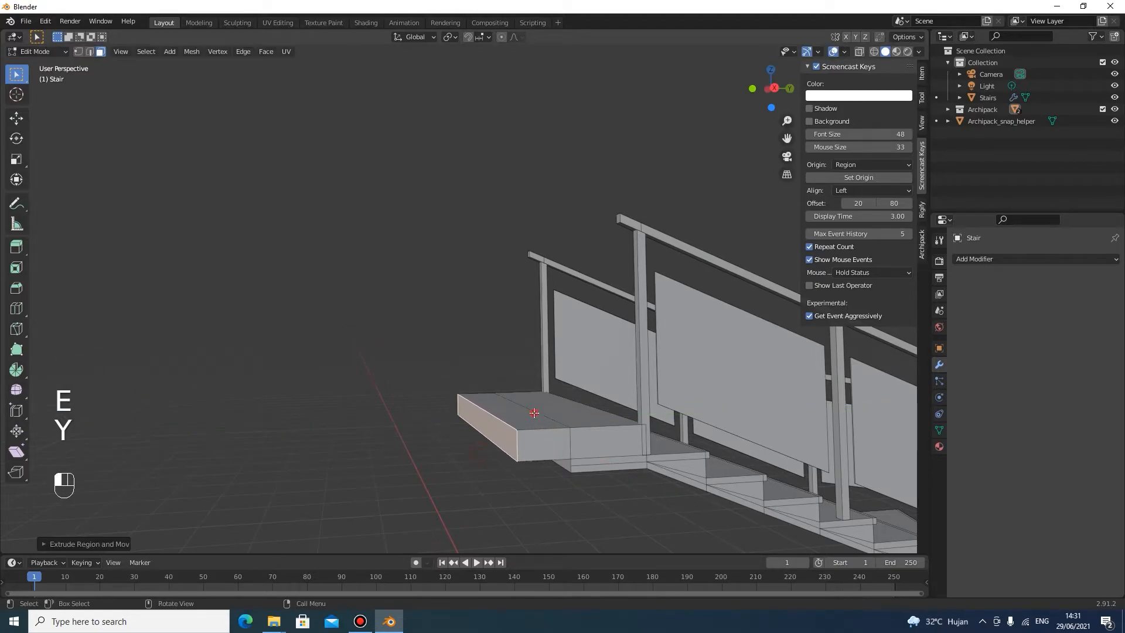
# Step: Extrude the new section's top face upward along Z to form another step
pyautogui.press('e')
pyautogui.press('z')
pyautogui.press('z')
pyautogui.click(528, 421)
# Step: Inspect the added steps and the railing panels on the U-shaped stair's upper flight from several angles
pyautogui.scroll(-4, 381, 403)
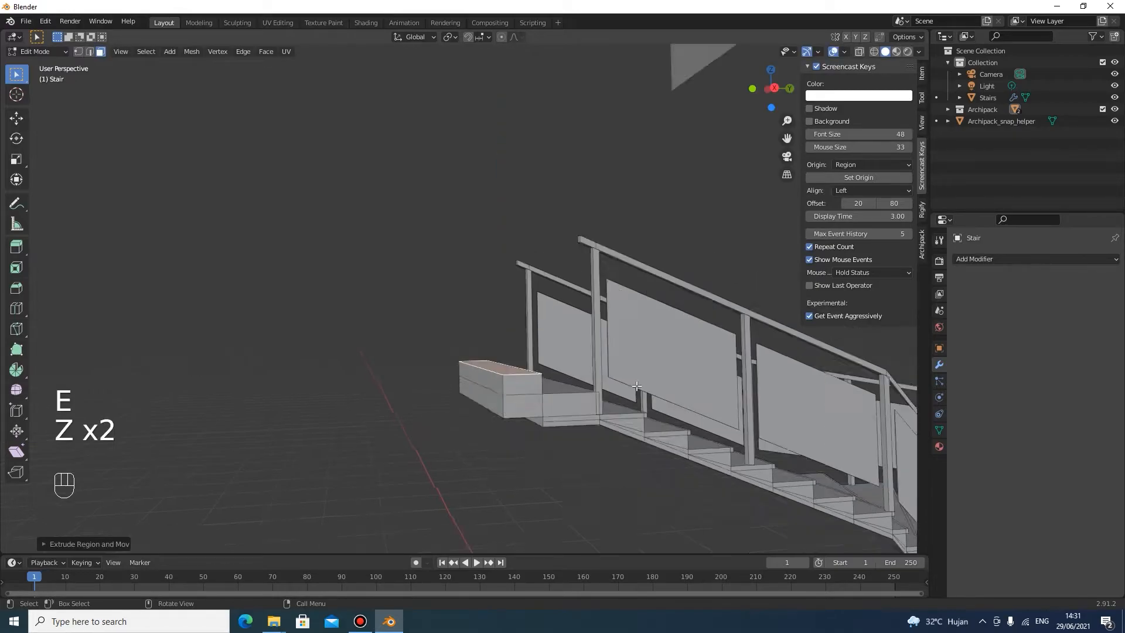
pyautogui.moveTo(409, 395); pyautogui.dragTo(362, 403, button='middle')
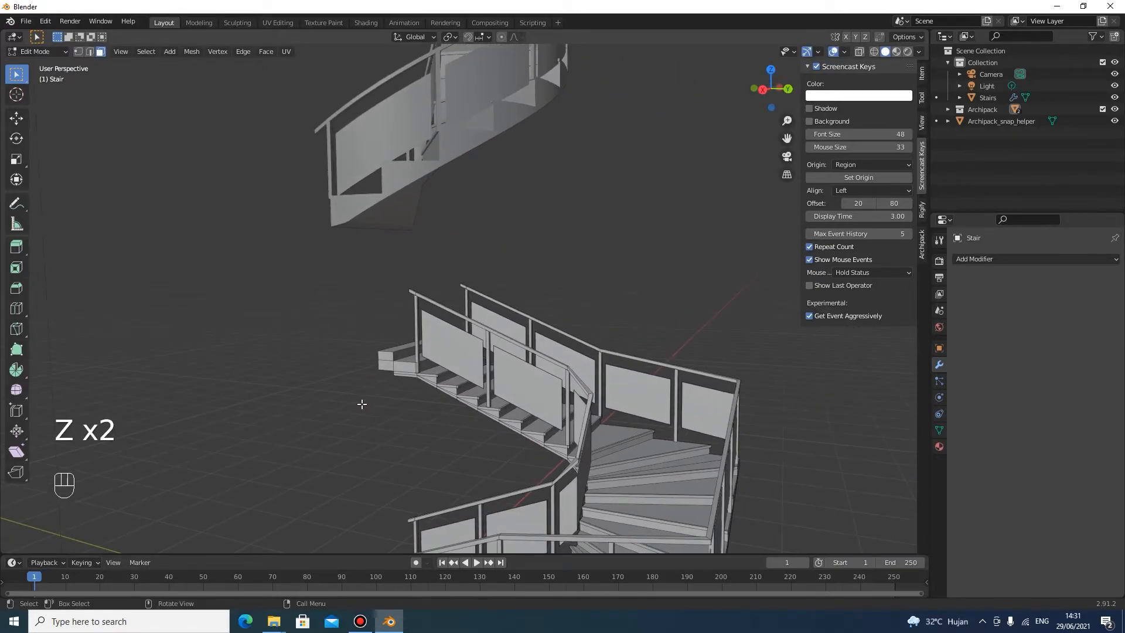
pyautogui.scroll(3, 492, 276)
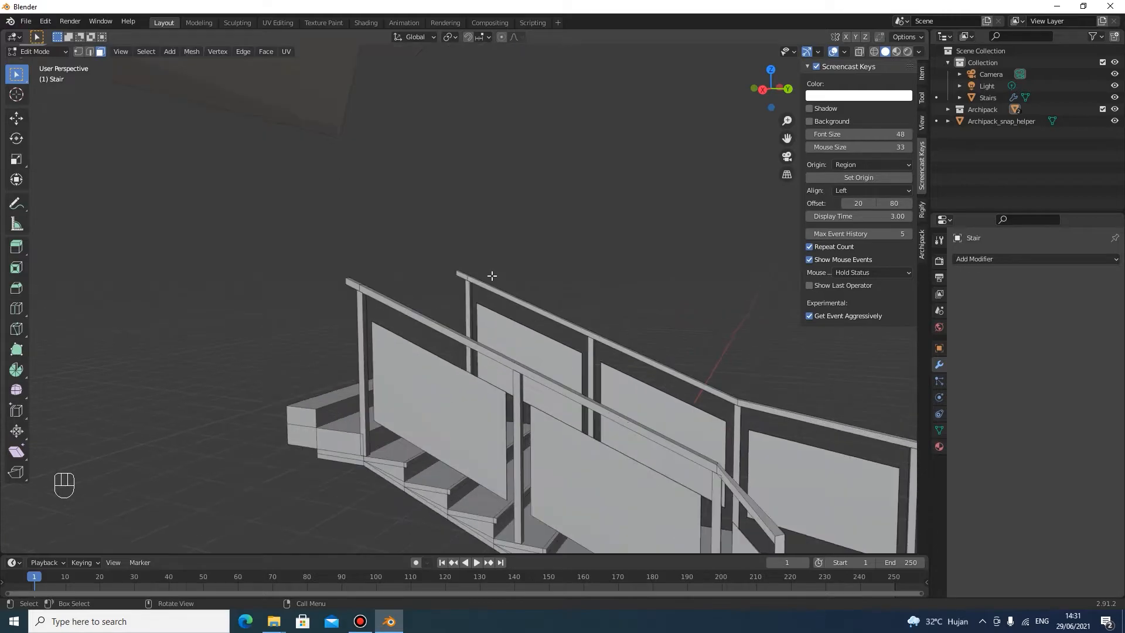
pyautogui.click(473, 393)
pyautogui.scroll(-10, 482, 345)
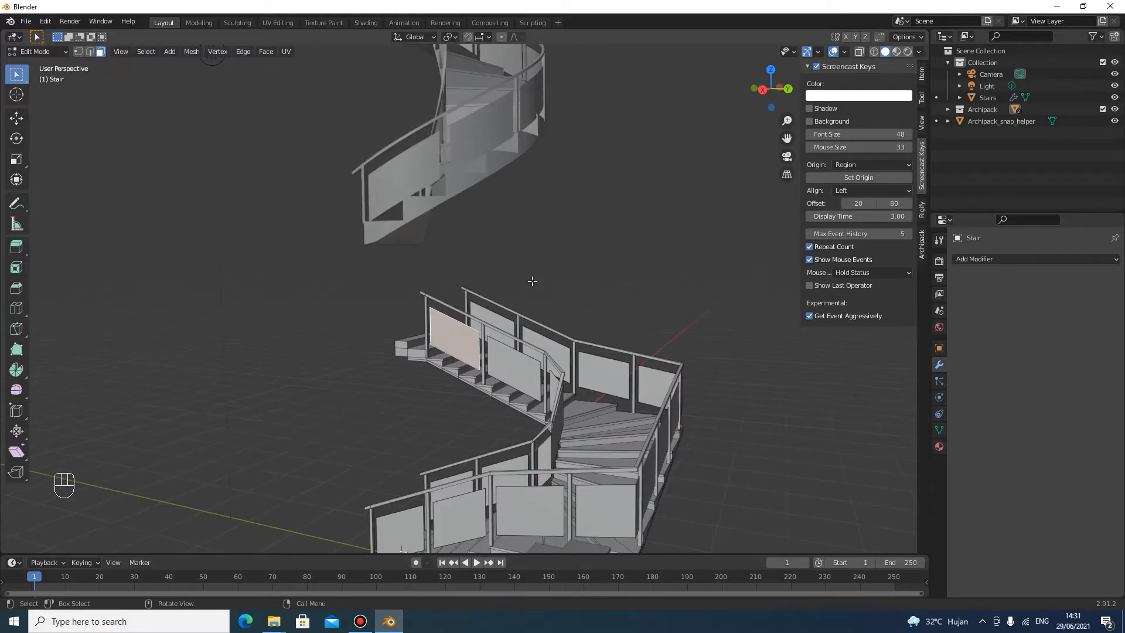
pyautogui.scroll(5, 465, 276)
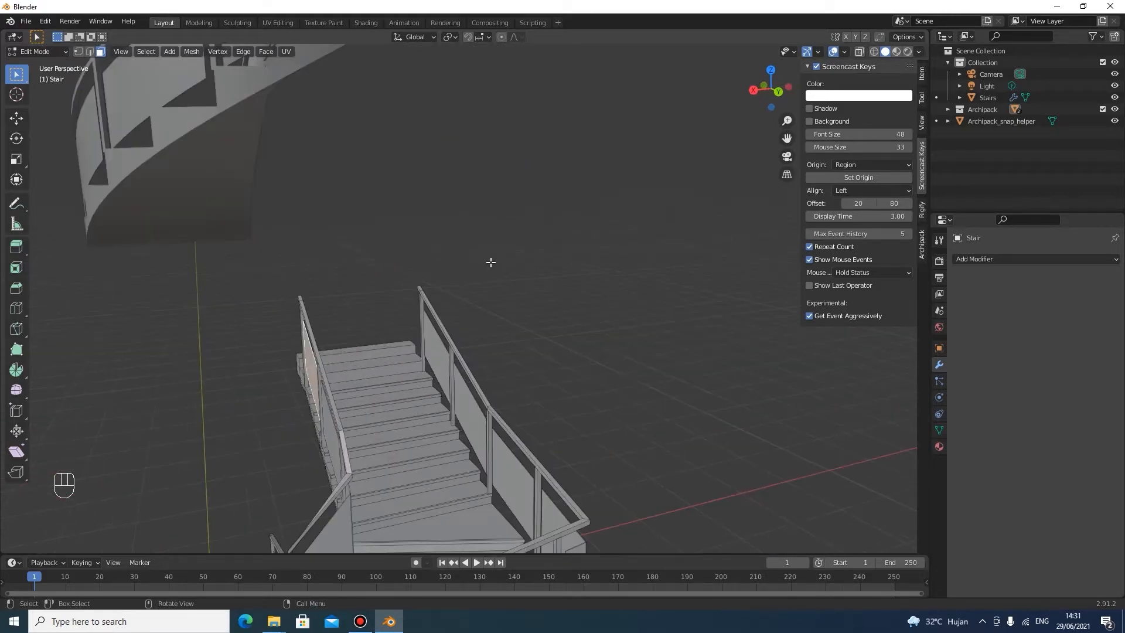
pyautogui.scroll(-4, 440, 159)
pyautogui.moveTo(434, 143); pyautogui.dragTo(653, 181, button='middle')
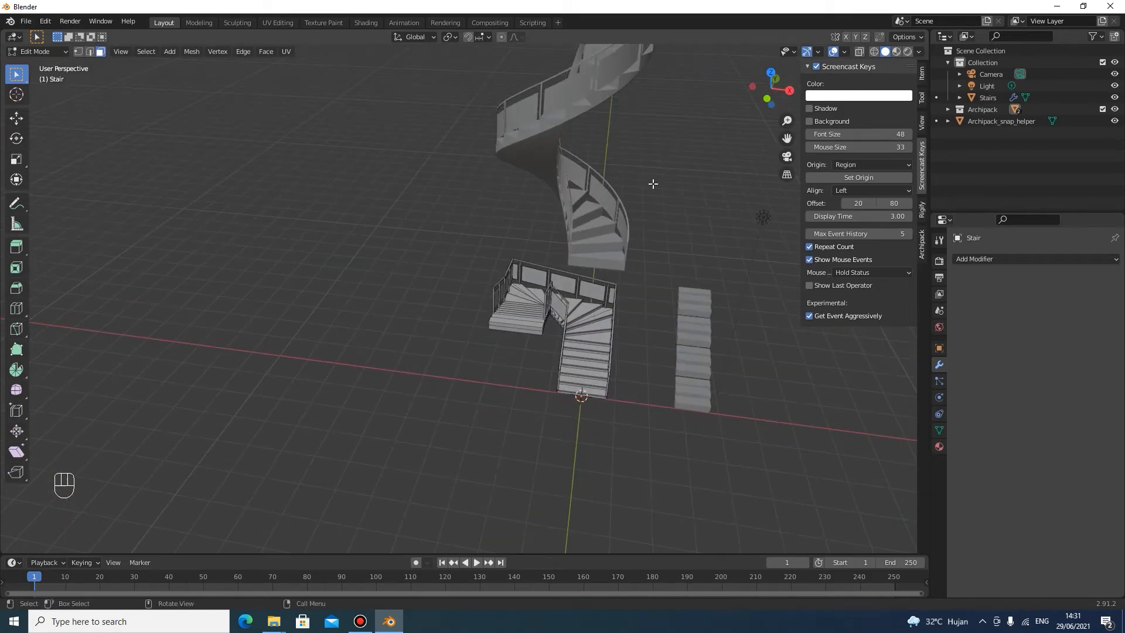
# Step: Leave Edit Mode and scale the U-shaped stair wider along X
pyautogui.press('Tab')
pyautogui.moveTo(674, 323); pyautogui.dragTo(566, 321, button='middle')
pyautogui.scroll(2, 691, 347)
pyautogui.moveTo(691, 347); pyautogui.dragTo(645, 335, button='middle')
pyautogui.scroll(-5, 609, 350)
pyautogui.moveTo(567, 364); pyautogui.dragTo(488, 385, button='middle')
pyautogui.scroll(5, 492, 388)
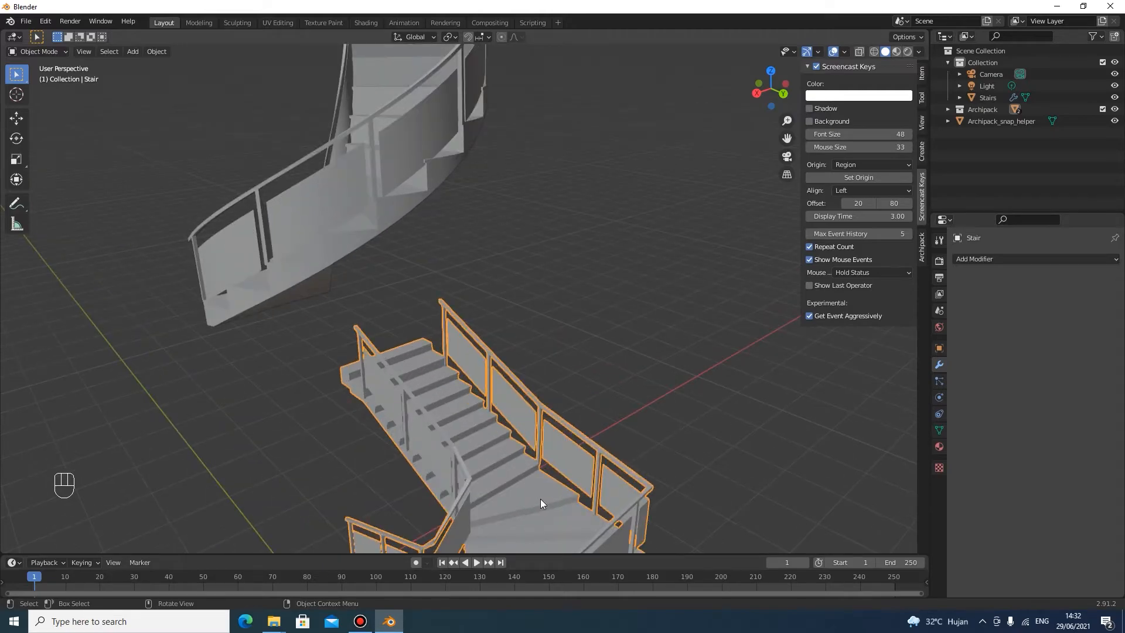
pyautogui.press('s')
pyautogui.press('x')
pyautogui.click(670, 427)
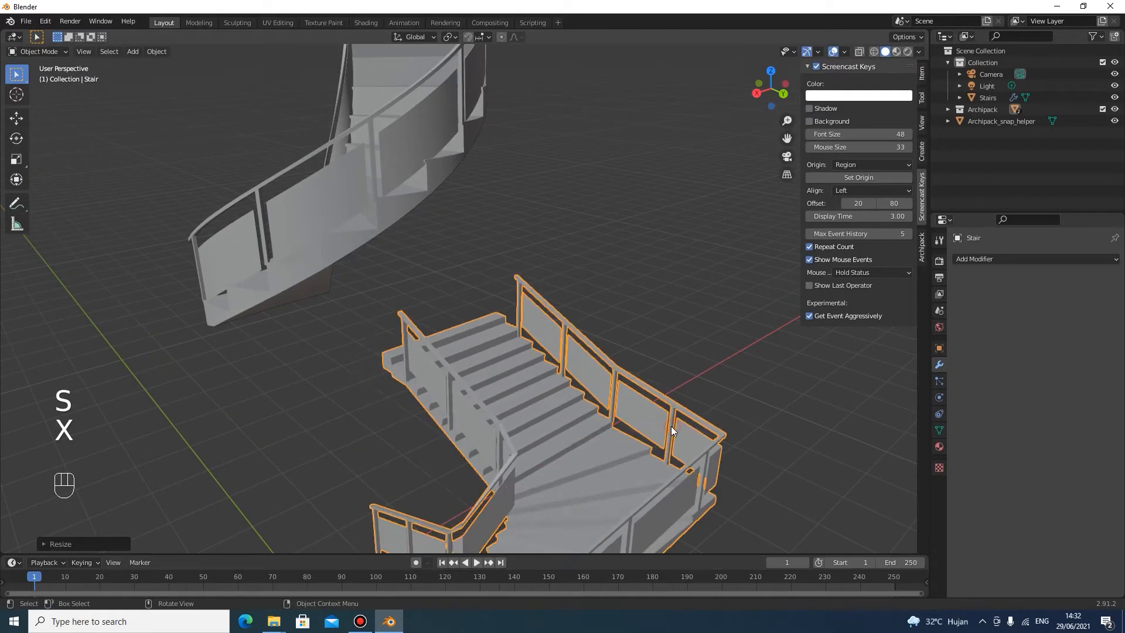
# Step: Scale the U-shaped stair along Y by about 1.67
pyautogui.press('s')
pyautogui.press('y')
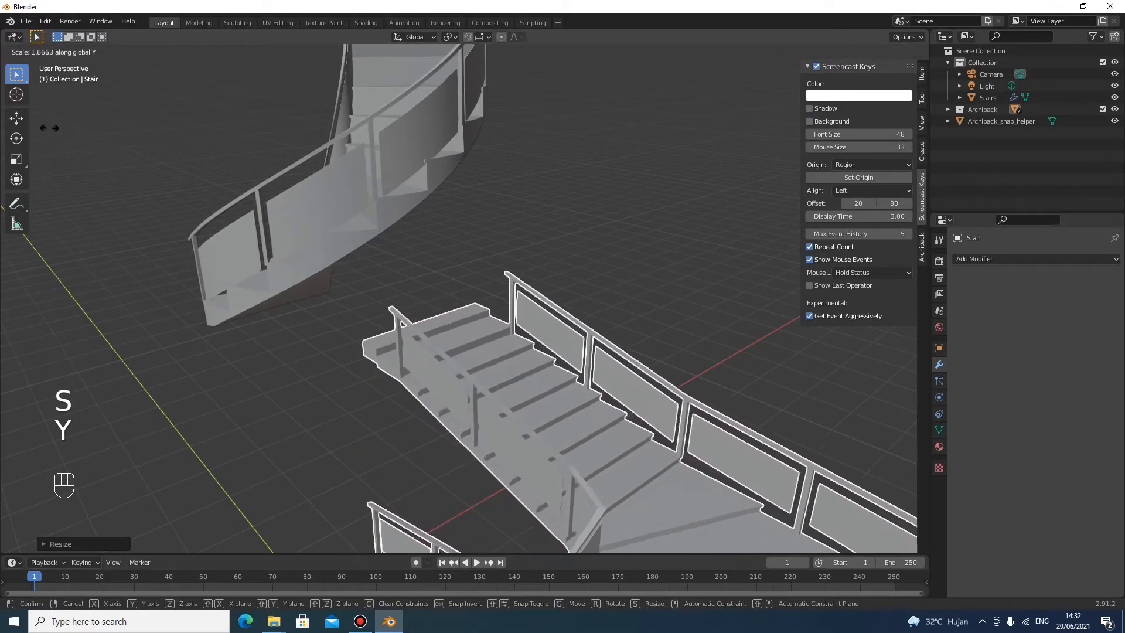
pyautogui.click(49, 128)
pyautogui.scroll(-5, 610, 307)
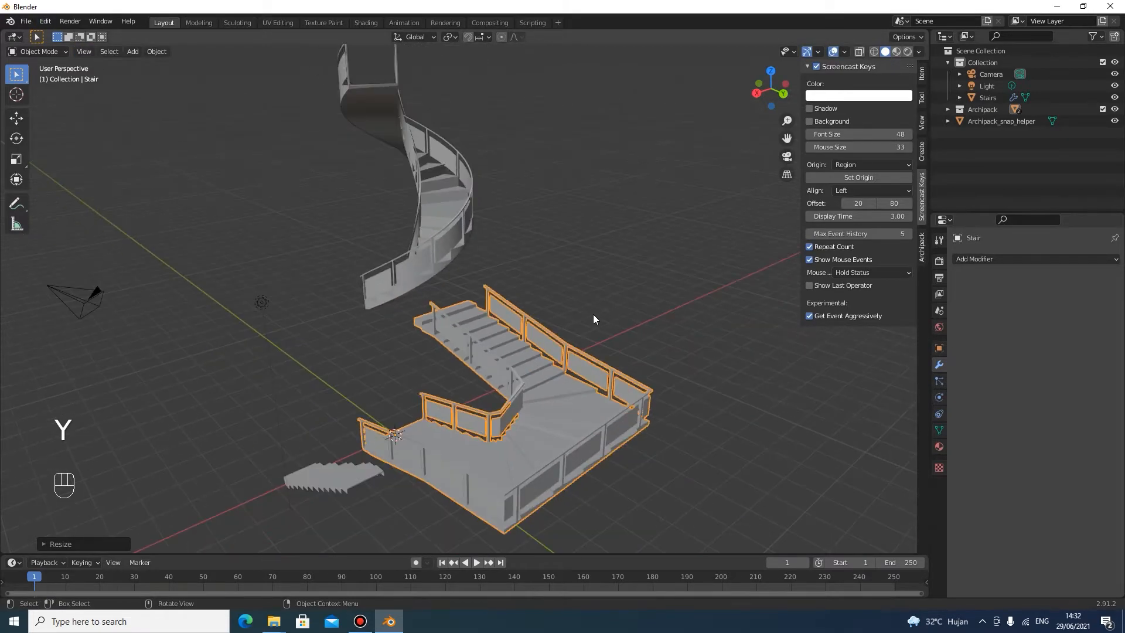
# Step: Scale the U-shaped stair taller along Z
pyautogui.press('s')
pyautogui.press('z')
pyautogui.click(599, 150)
pyautogui.moveTo(599, 150); pyautogui.dragTo(561, 332, button='middle')
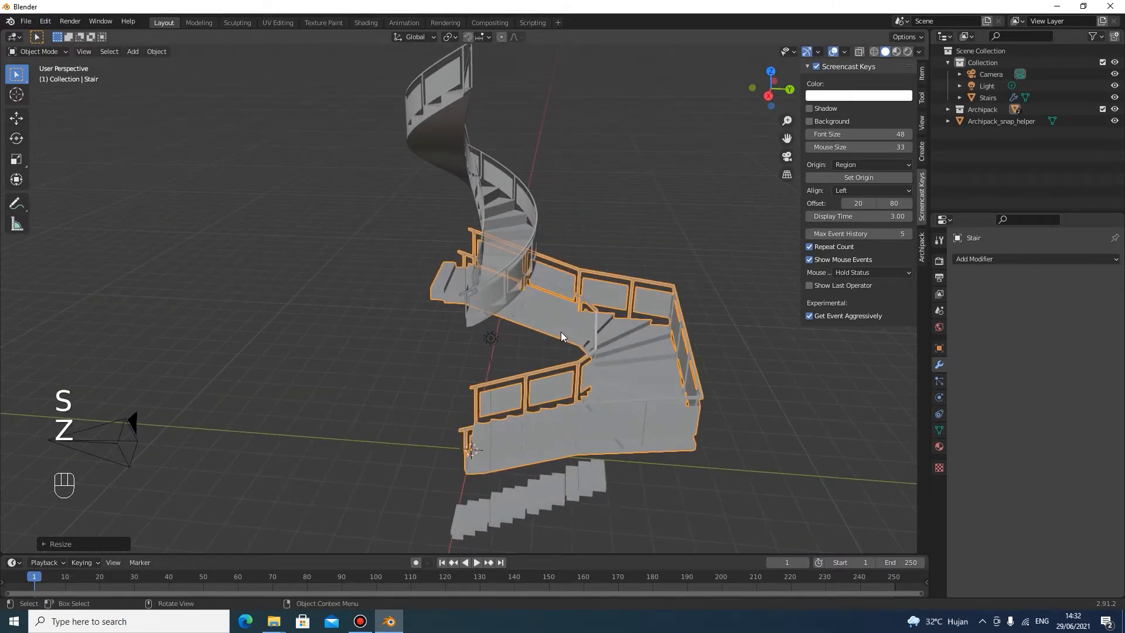
# Step: Inspect the enlarged U-shaped stair and select the O-shaped stair above it
pyautogui.scroll(2, 561, 332)
pyautogui.scroll(-4, 567, 322)
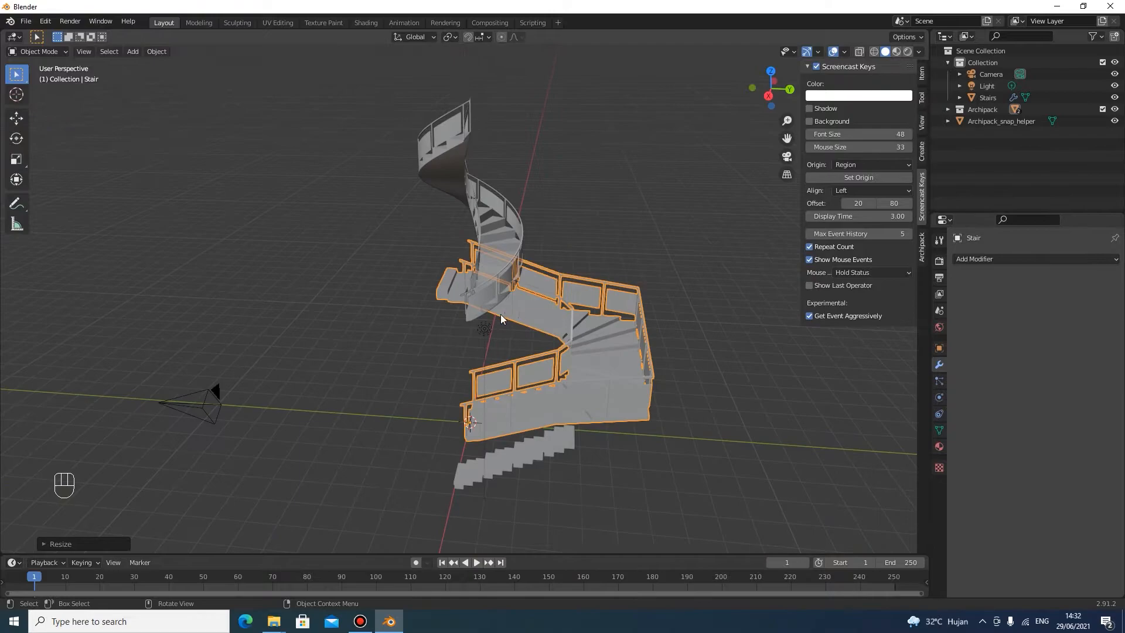
pyautogui.scroll(3, 515, 381)
pyautogui.moveTo(685, 304); pyautogui.dragTo(772, 279, button='middle')
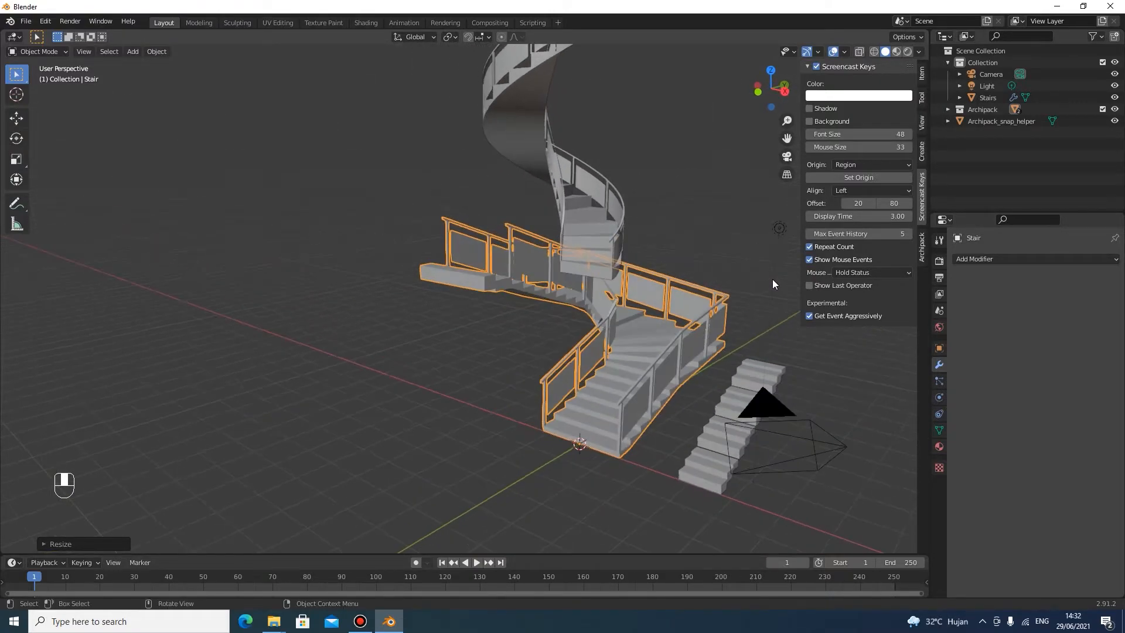
pyautogui.scroll(4, 655, 328)
pyautogui.click(701, 198)
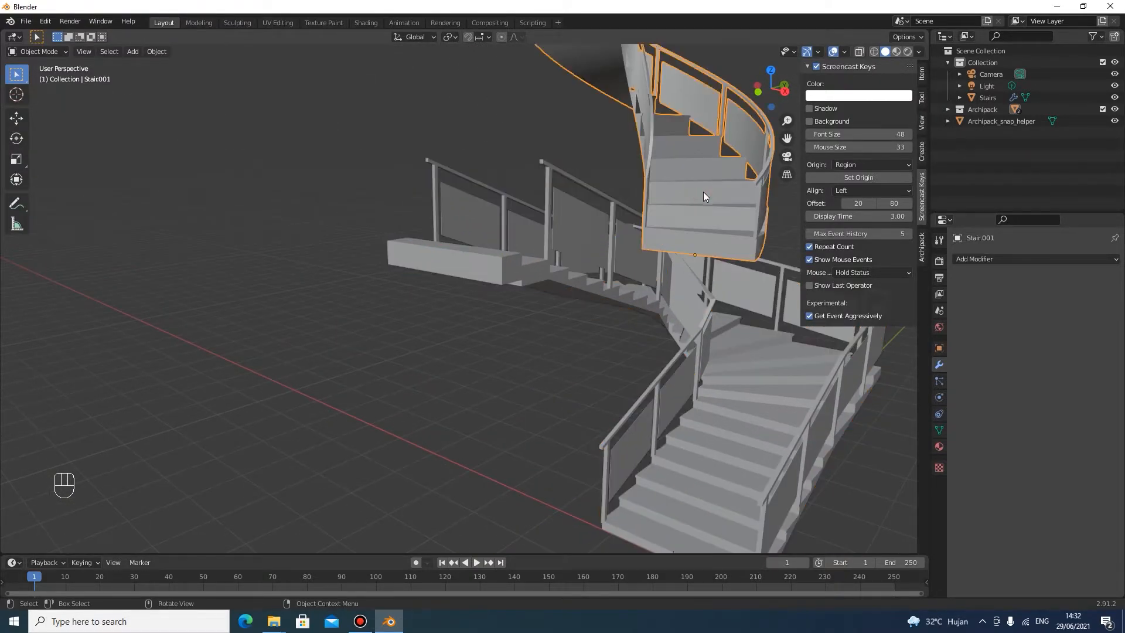
# Step: Examine the O-shaped, U-shaped and straight stairs from several angles
pyautogui.scroll(-4, 704, 191)
pyautogui.keyDown('shift'); pyautogui.moveTo(701, 198); pyautogui.dragTo(447, 175, button='middle'); pyautogui.keyUp('shift')
pyautogui.scroll(-3, 444, 257)
pyautogui.scroll(3, 446, 255)
pyautogui.scroll(3, 472, 171)
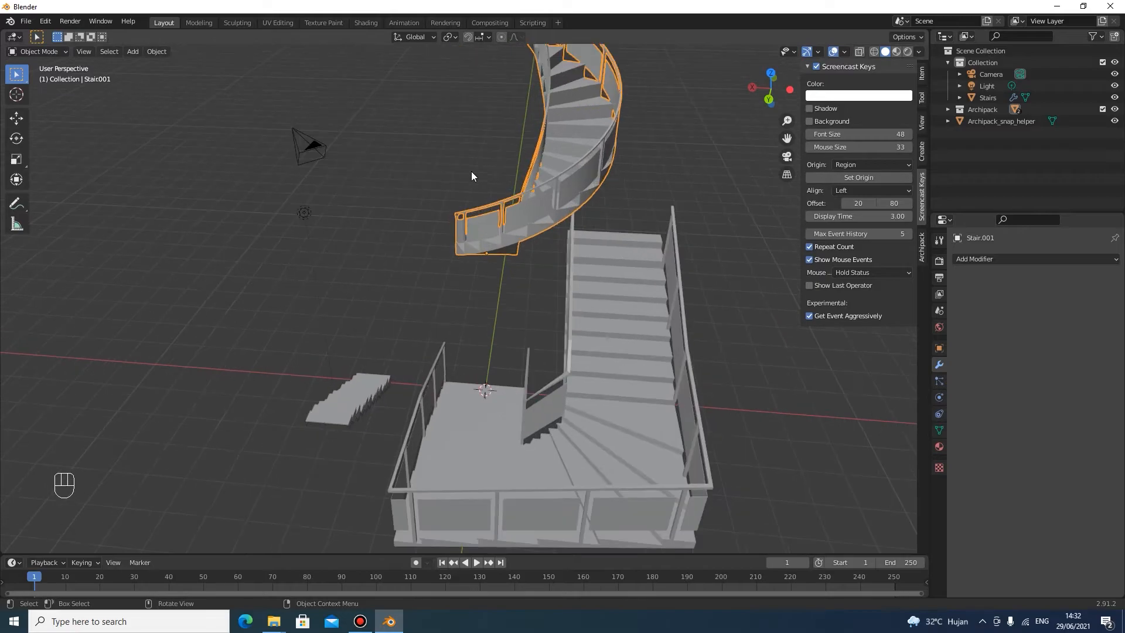
pyautogui.moveTo(384, 253); pyautogui.dragTo(650, 170, button='middle')
pyautogui.scroll(-3, 692, 286)
pyautogui.scroll(4, 608, 242)
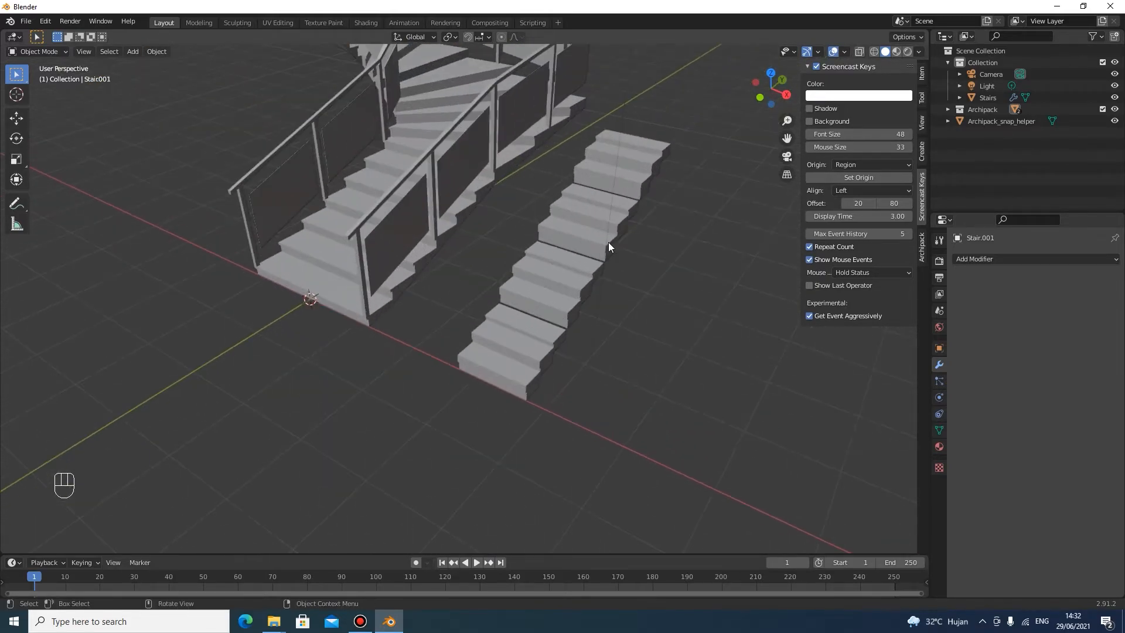
pyautogui.moveTo(608, 242); pyautogui.dragTo(628, 204, button='middle')
pyautogui.keyDown('shift'); pyautogui.moveTo(528, 216); pyautogui.dragTo(350, 297, button='middle'); pyautogui.keyUp('shift')
pyautogui.moveTo(454, 273); pyautogui.dragTo(591, 284, button='middle')
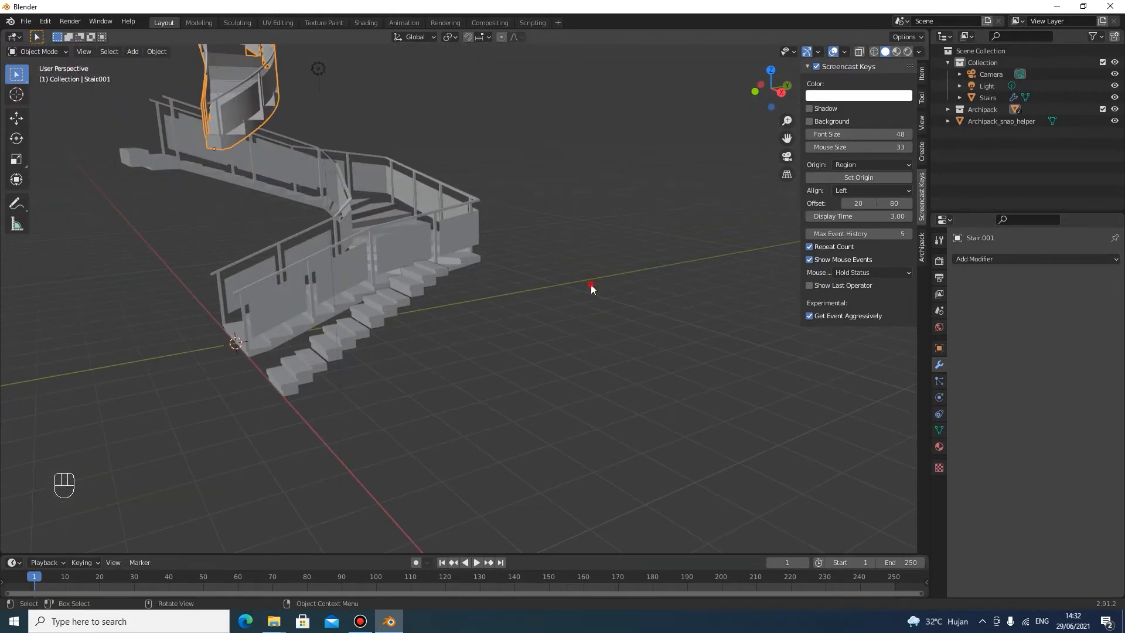
# Step: Add an Archimesh room at the 3D cursor and view it up close
pyautogui.hotkey('shift', 'a')
pyautogui.moveTo(591, 284)
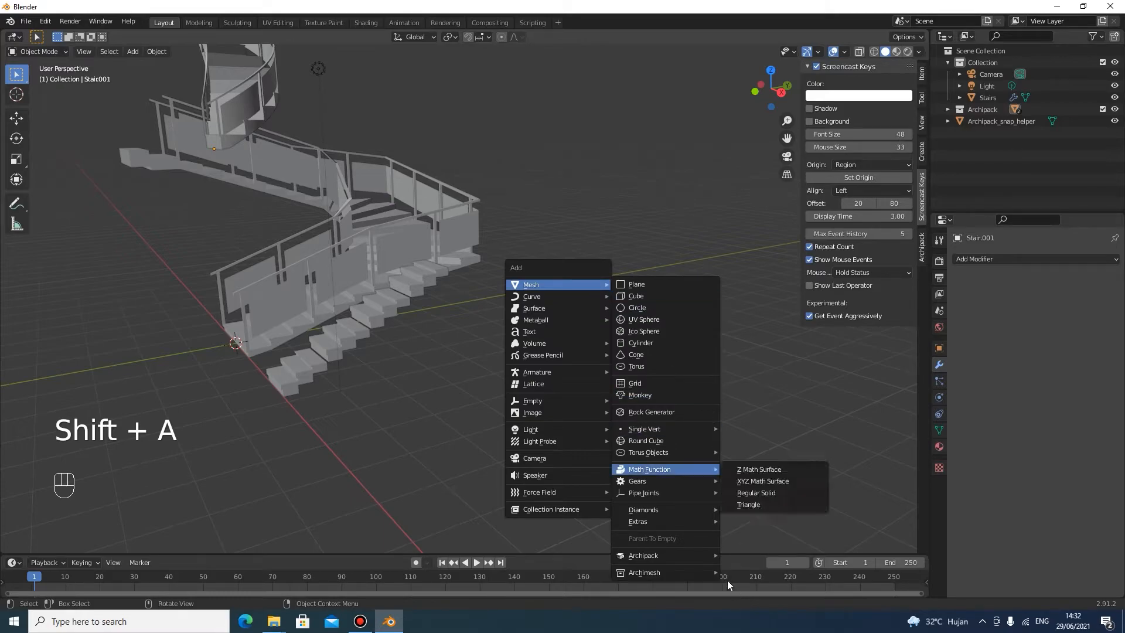
pyautogui.moveTo(702, 572)
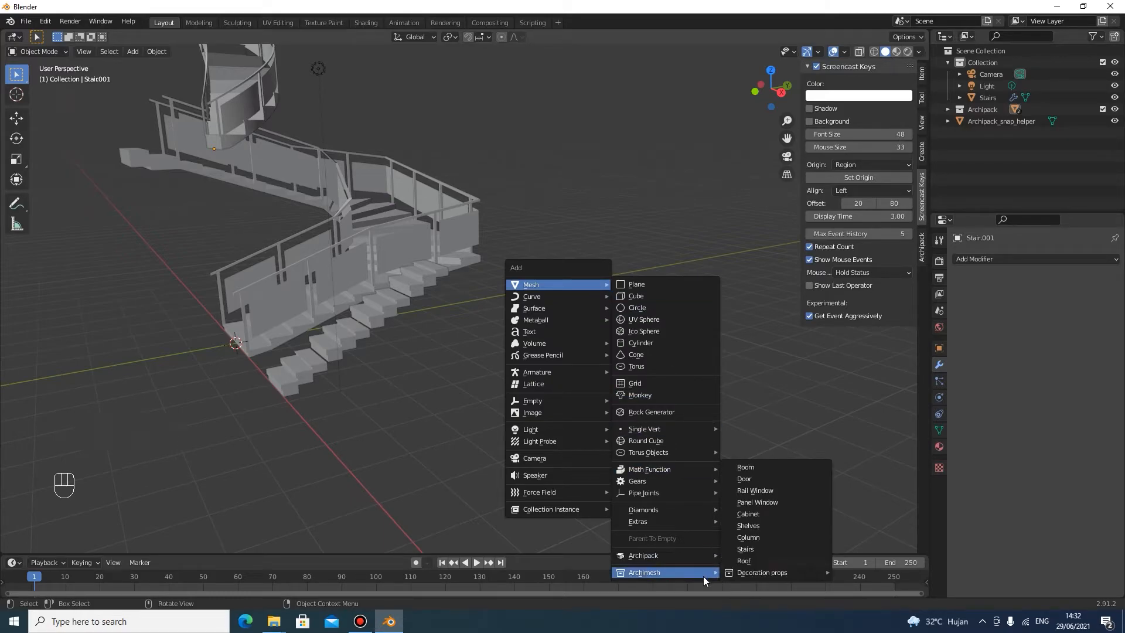
pyautogui.click(762, 467)
pyautogui.moveTo(748, 455); pyautogui.dragTo(574, 388, button='middle')
pyautogui.moveTo(473, 405); pyautogui.dragTo(424, 404, button='middle')
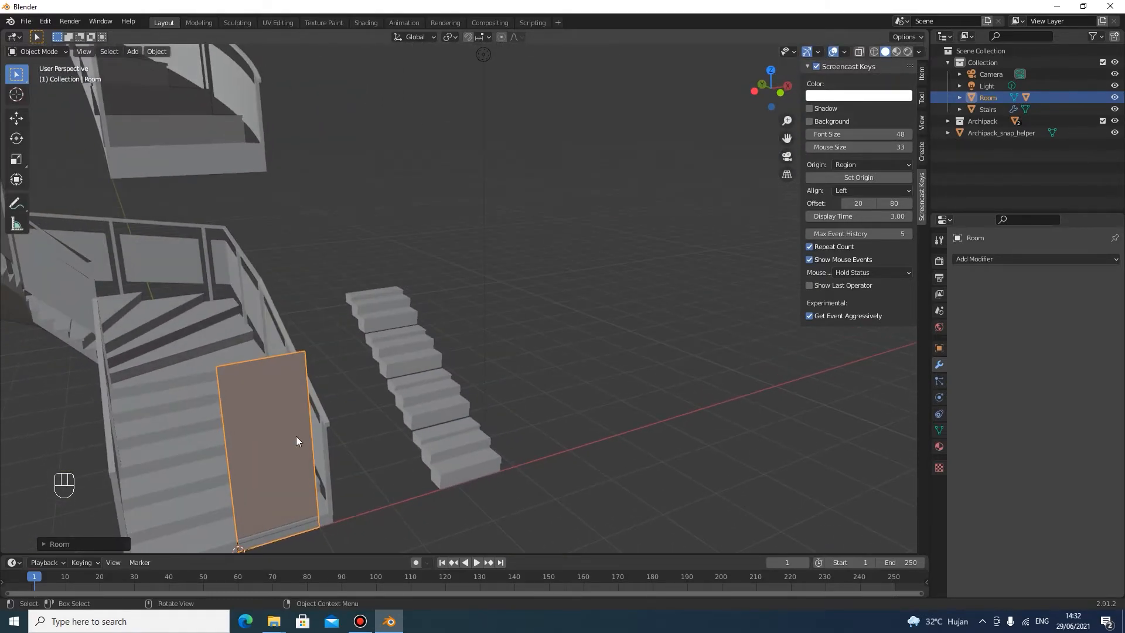
# Step: Delete the newly added room wall from the scene
pyautogui.moveTo(297, 436); pyautogui.dragTo(463, 402, button='middle')
pyautogui.press('x')
pyautogui.click(451, 403)
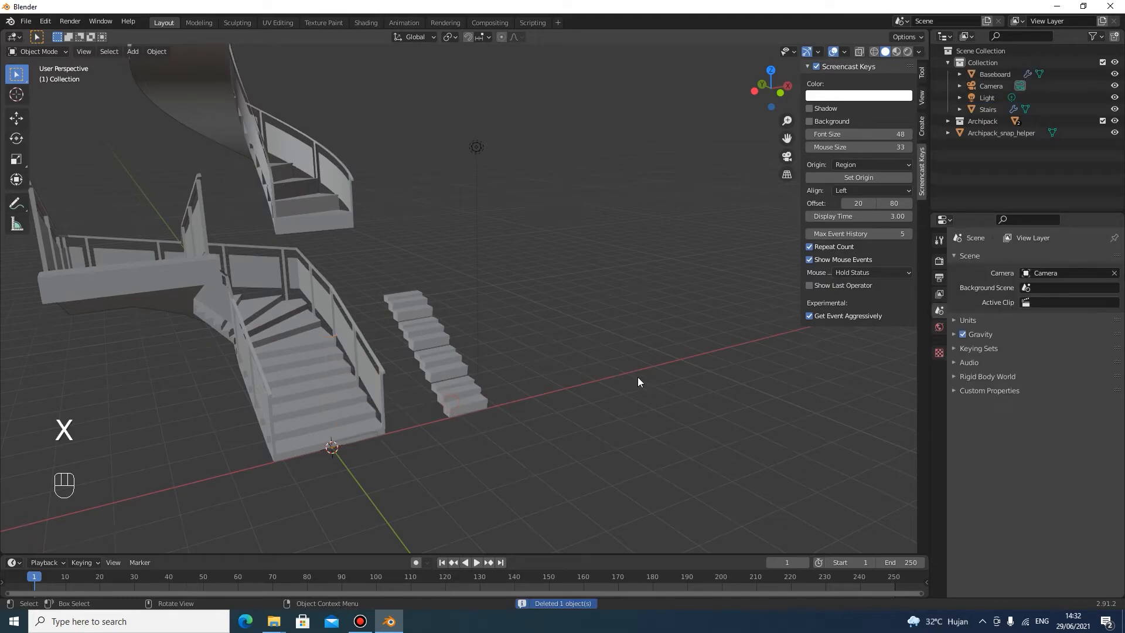
# Step: Add an Archipack wall at the 3D cursor
pyautogui.hotkey('shift', 'a')
pyautogui.moveTo(693, 354)
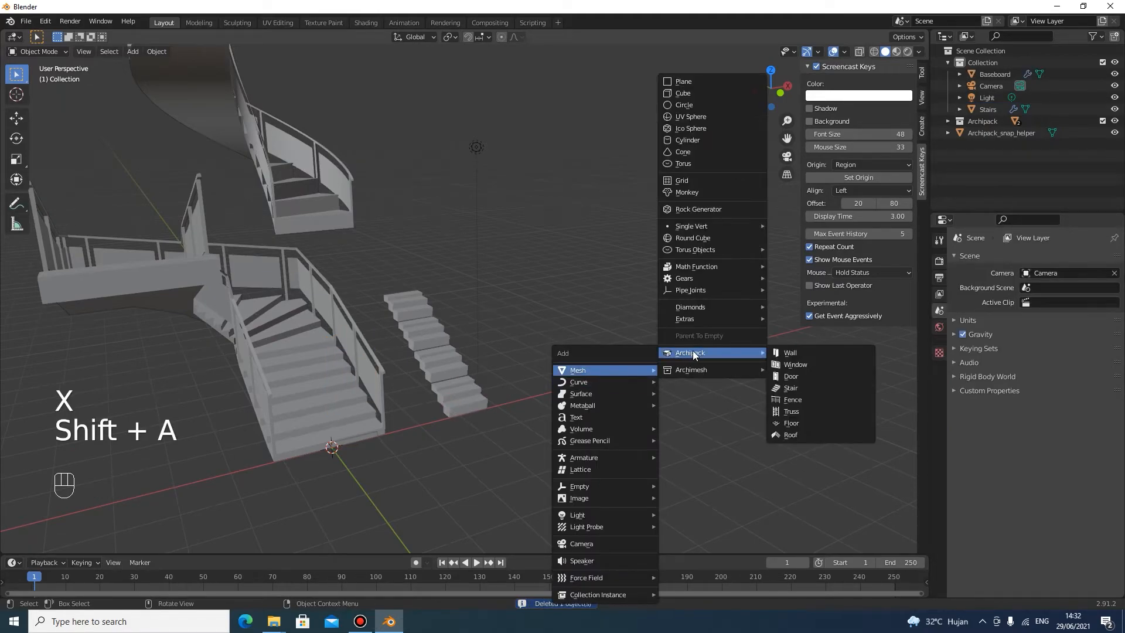
pyautogui.click(794, 352)
pyautogui.moveTo(709, 389); pyautogui.dragTo(444, 387, button='middle')
pyautogui.scroll(2, 411, 391)
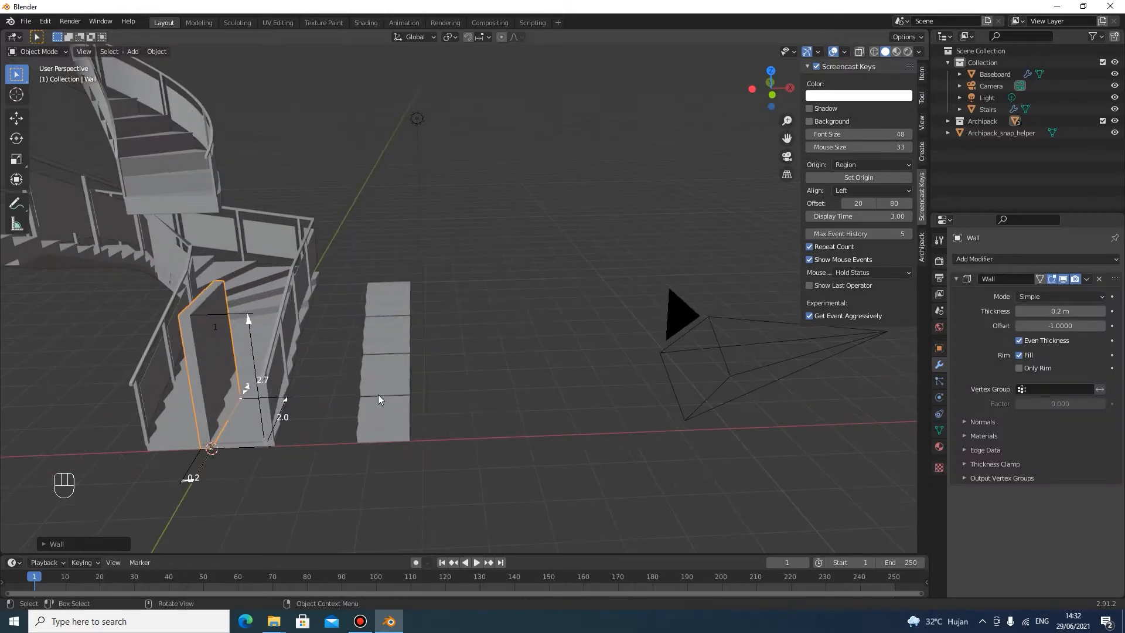
# Step: Try adjusting the Archipack wall with its size handle and delete the wall together with its snap helper
pyautogui.moveTo(378, 395); pyautogui.dragTo(321, 372, button='middle')
pyautogui.moveTo(345, 483); pyautogui.dragTo(246, 446, button='middle')
pyautogui.moveTo(240, 256); pyautogui.dragTo(276, 205)
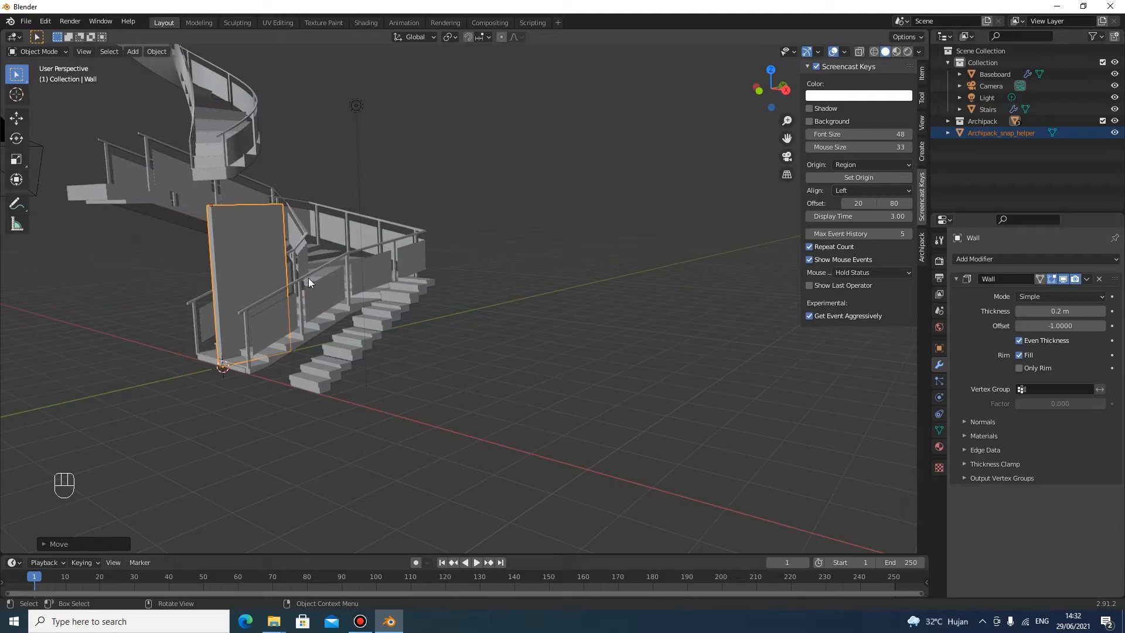
pyautogui.press('x')
pyautogui.click(301, 273)
# Step: Add a cube at the 3D cursor and move it along X, clear of the stairs
pyautogui.hotkey('shift', 'a')
pyautogui.moveTo(524, 349)
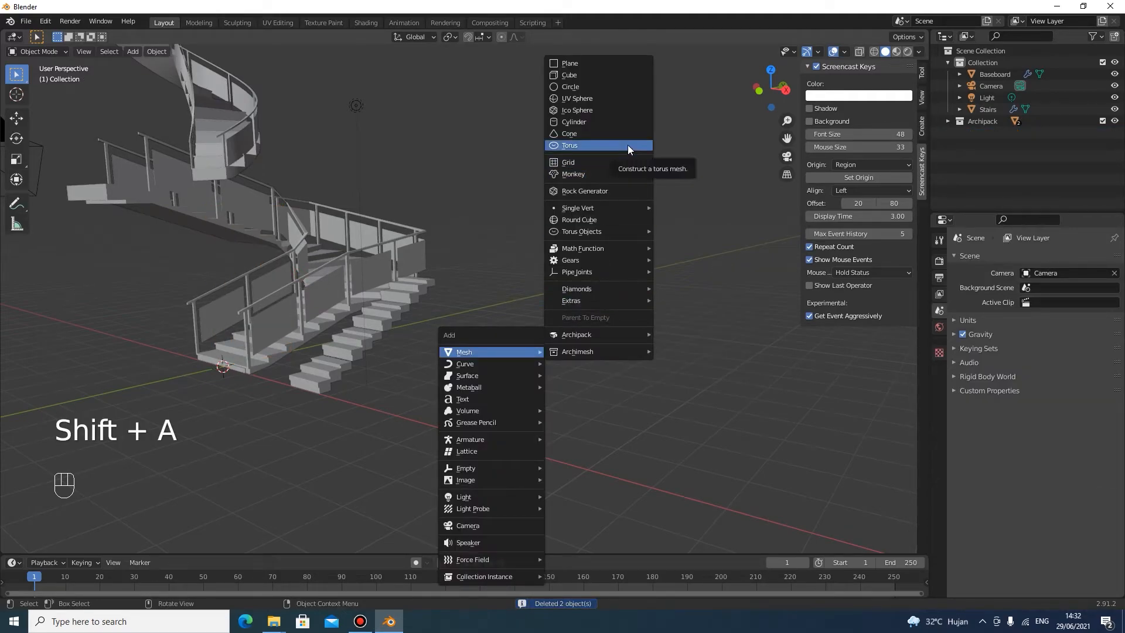
pyautogui.hotkey('shift', 'a')
pyautogui.press('Escape')
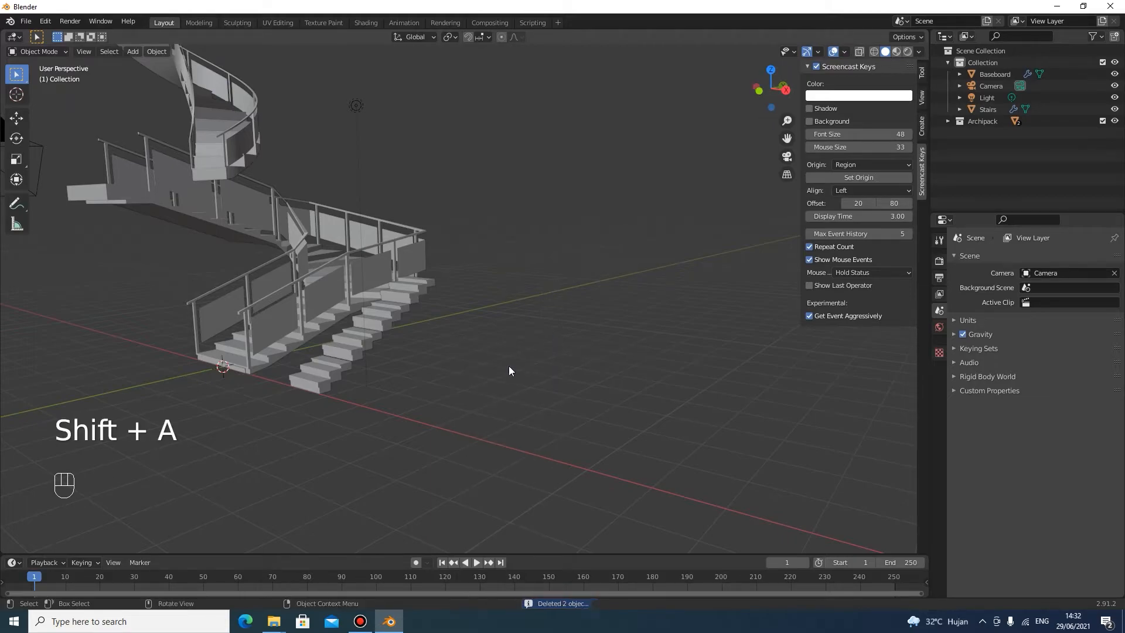
pyautogui.hotkey('shift', 'a')
pyautogui.click(553, 93)
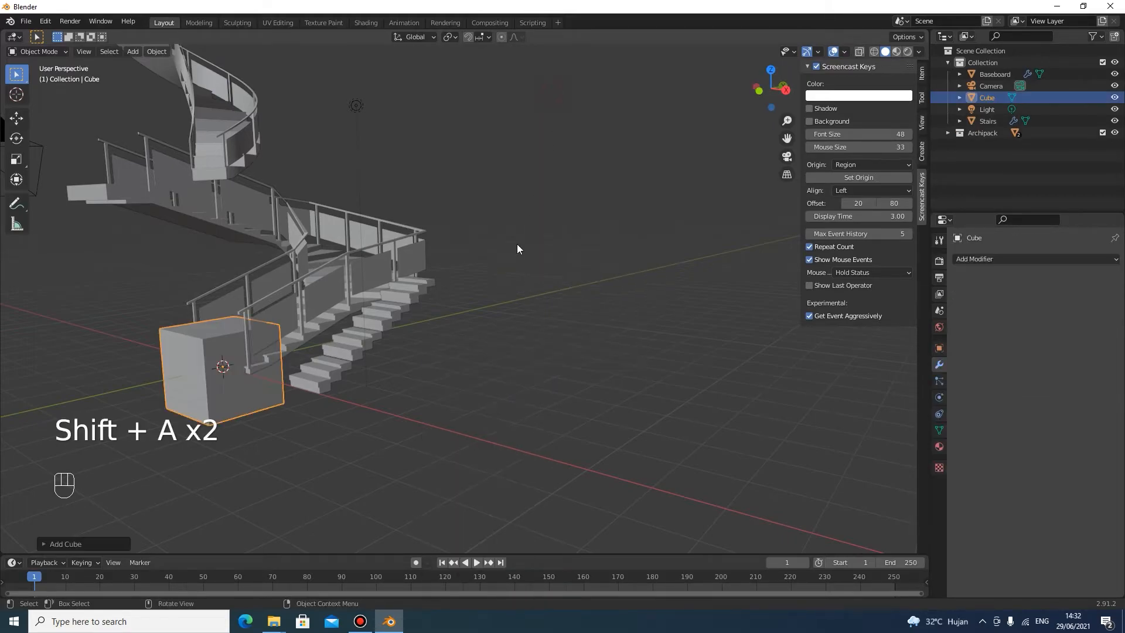
pyautogui.press('g')
pyautogui.press('x')
pyautogui.click(811, 367)
pyautogui.moveTo(811, 367); pyautogui.dragTo(568, 355, button='middle')
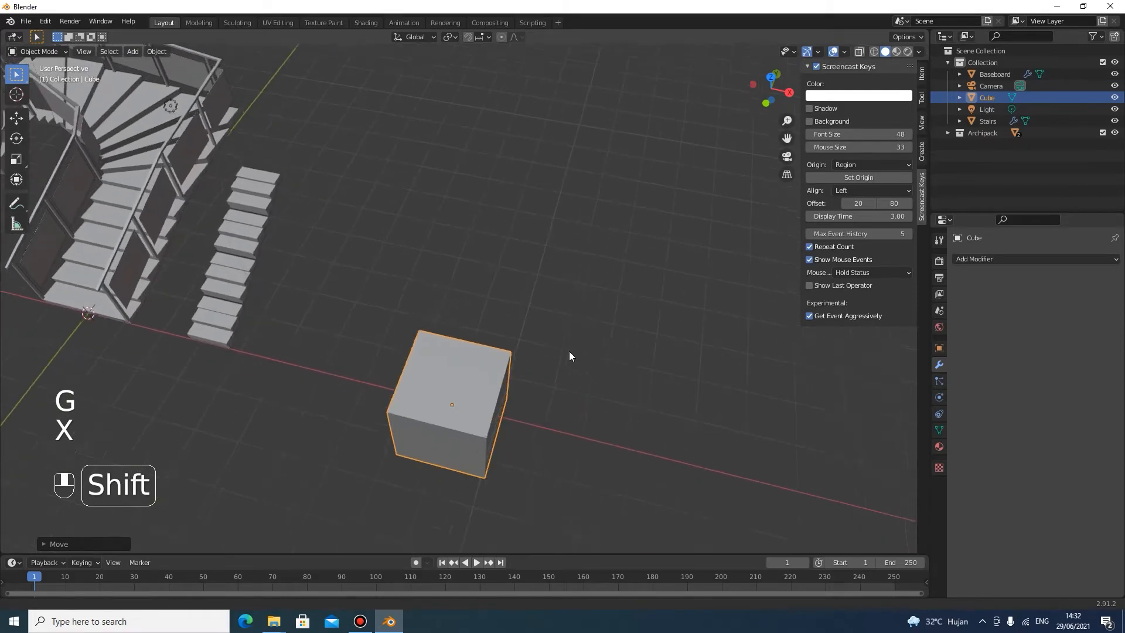
# Step: Enter Edit Mode on the cube and select its top face in face selection mode
pyautogui.scroll(4, 430, 444)
pyautogui.press('Tab')
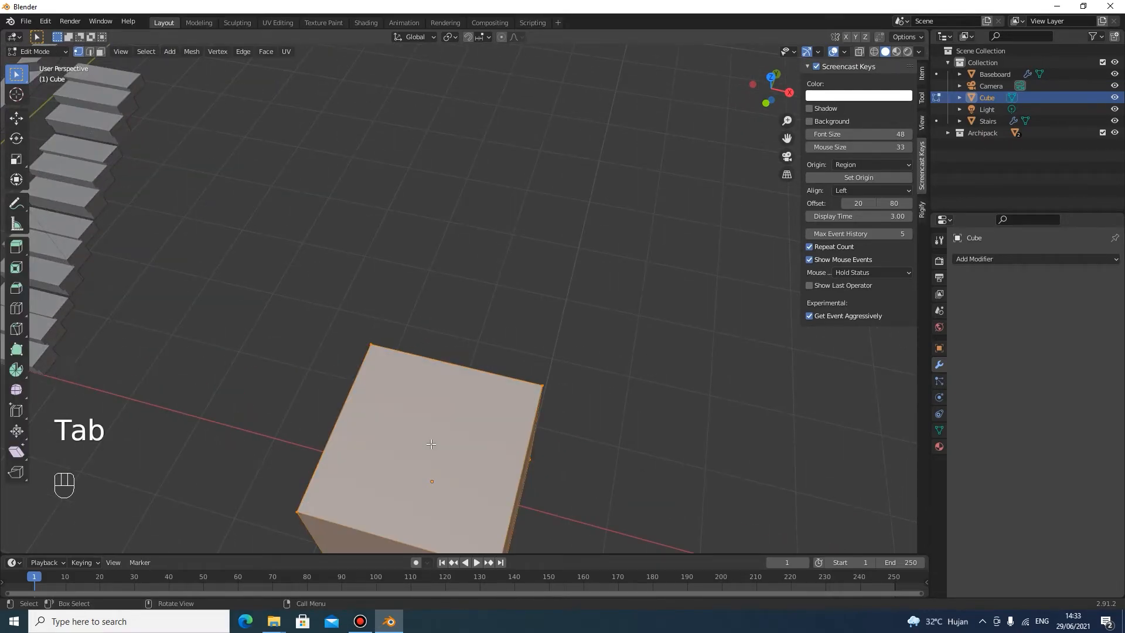
pyautogui.click(431, 444)
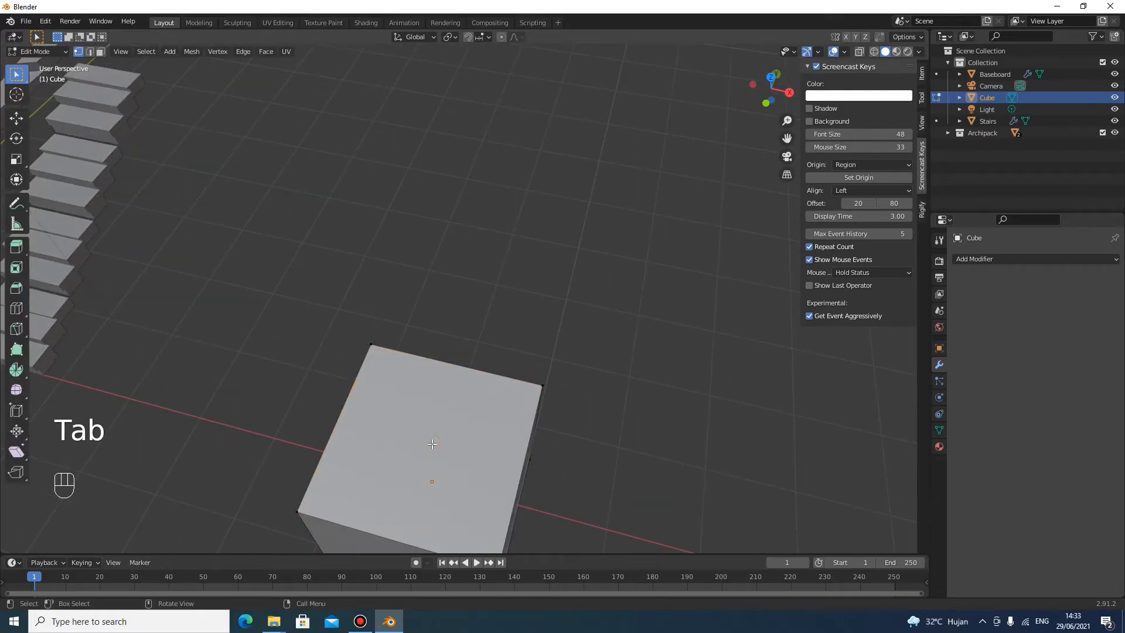
pyautogui.press('3')
pyautogui.click(431, 445)
pyautogui.press('x')
pyautogui.click(431, 444)
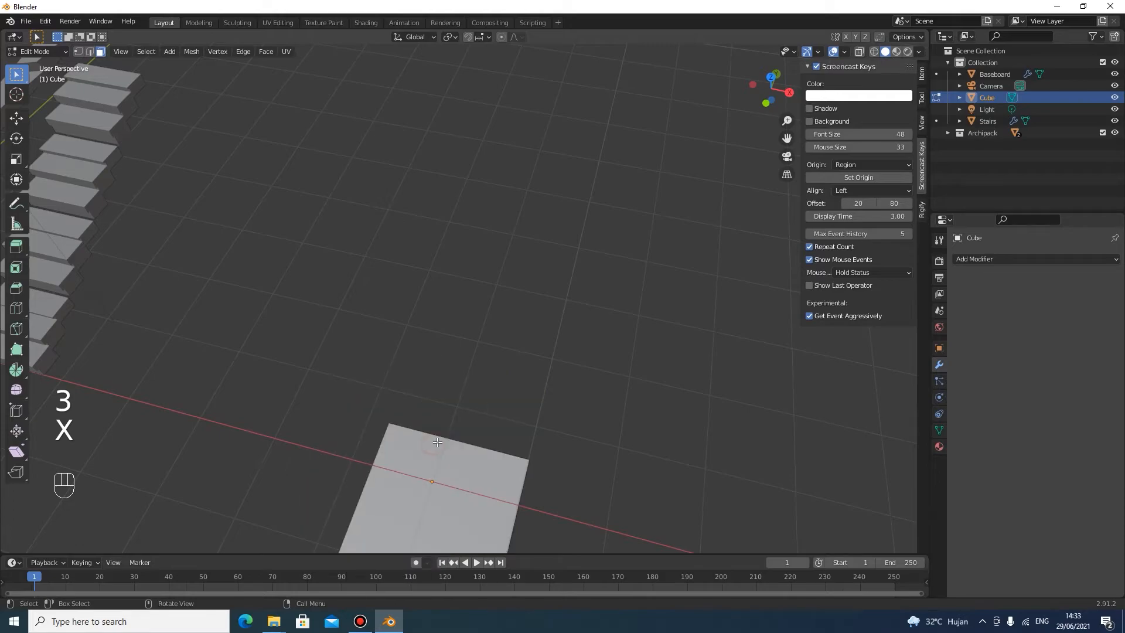
pyautogui.hotkey('ctrl', 'z')
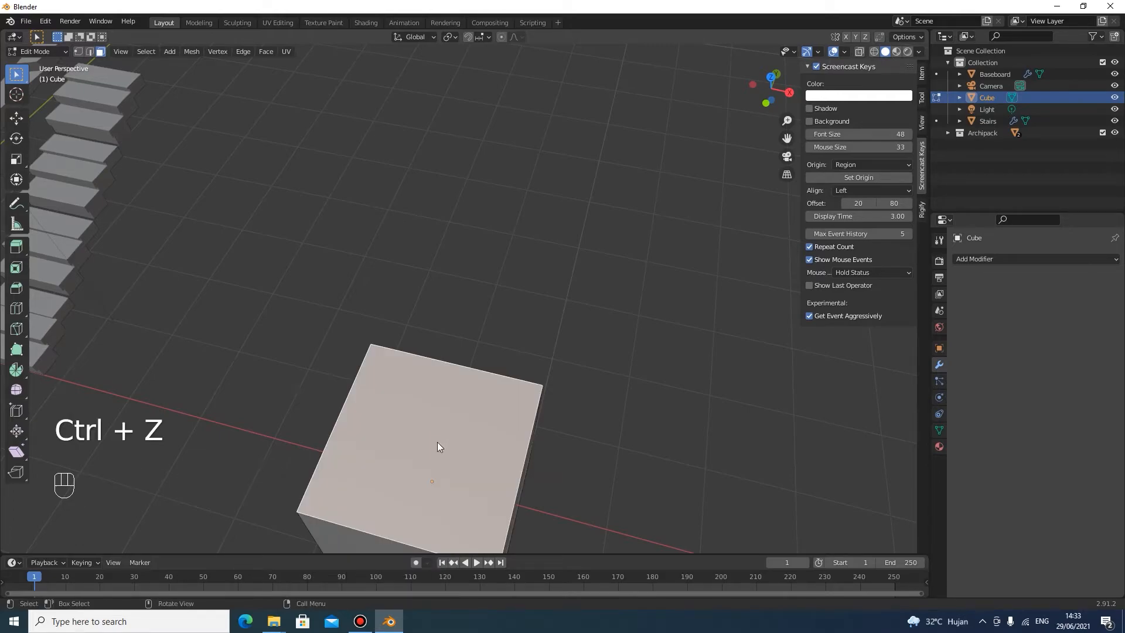
# Step: Delete only the cube's top face to open the box, and return to Object Mode
pyautogui.press('x')
pyautogui.click(396, 465)
pyautogui.scroll(-5, 396, 465)
pyautogui.scroll(4, 484, 429)
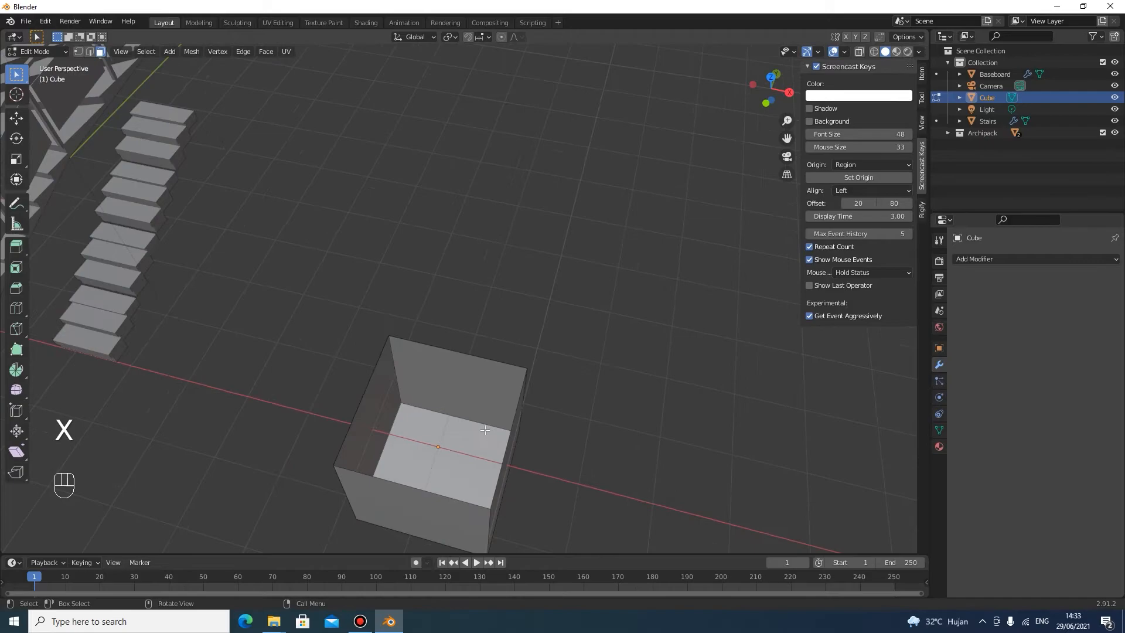
pyautogui.press('Tab')
pyautogui.scroll(1, 479, 399)
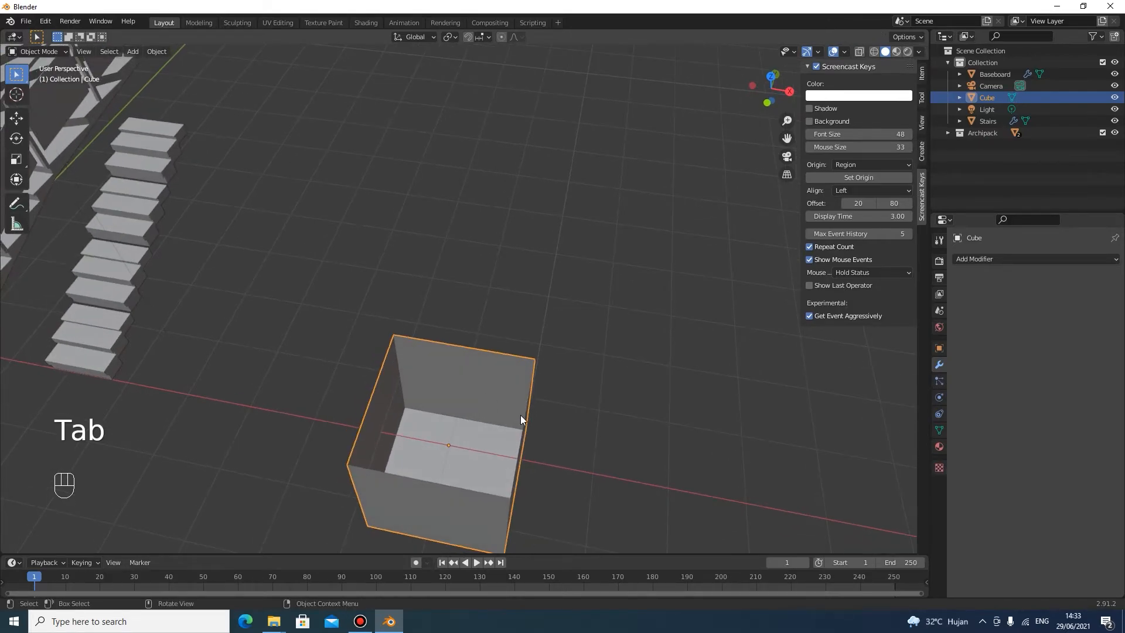
# Step: Add a Solidify modifier to the open cube and set its thickness to 0.13 m
pyautogui.click(1032, 258)
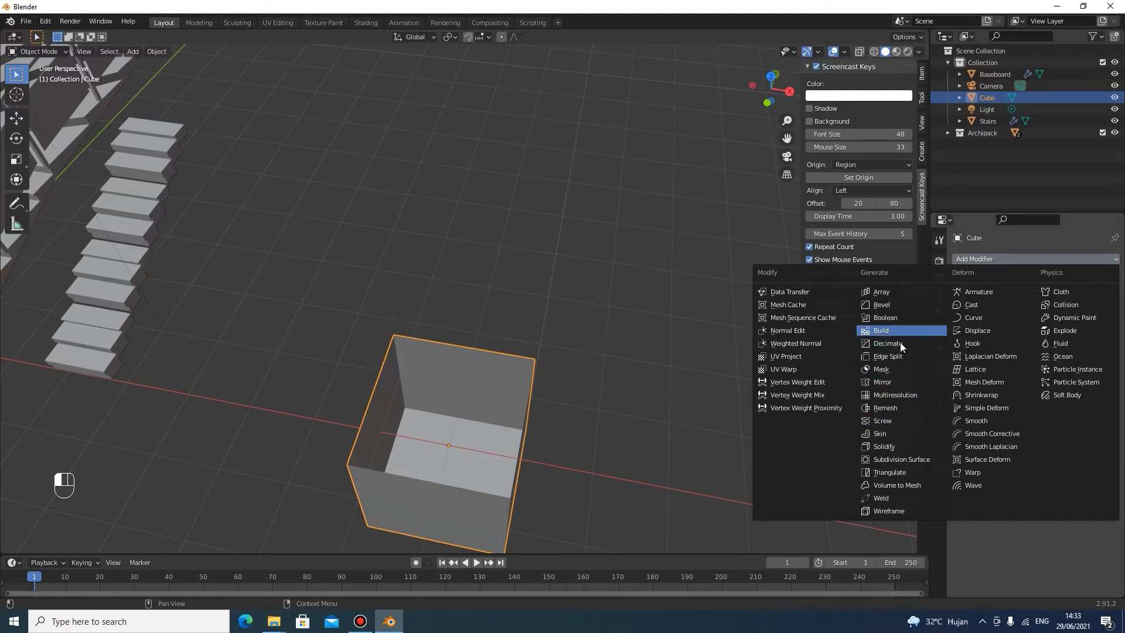
pyautogui.click(884, 446)
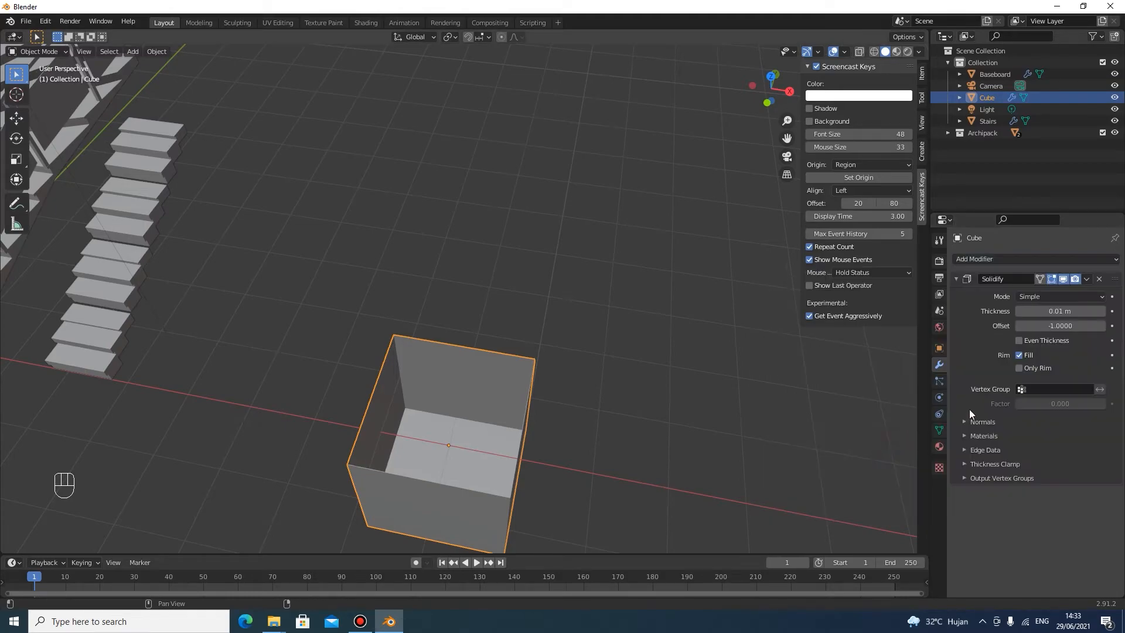
pyautogui.moveTo(1063, 312); pyautogui.dragTo(1091, 312)
pyautogui.moveTo(780, 404); pyautogui.dragTo(554, 372, button='middle')
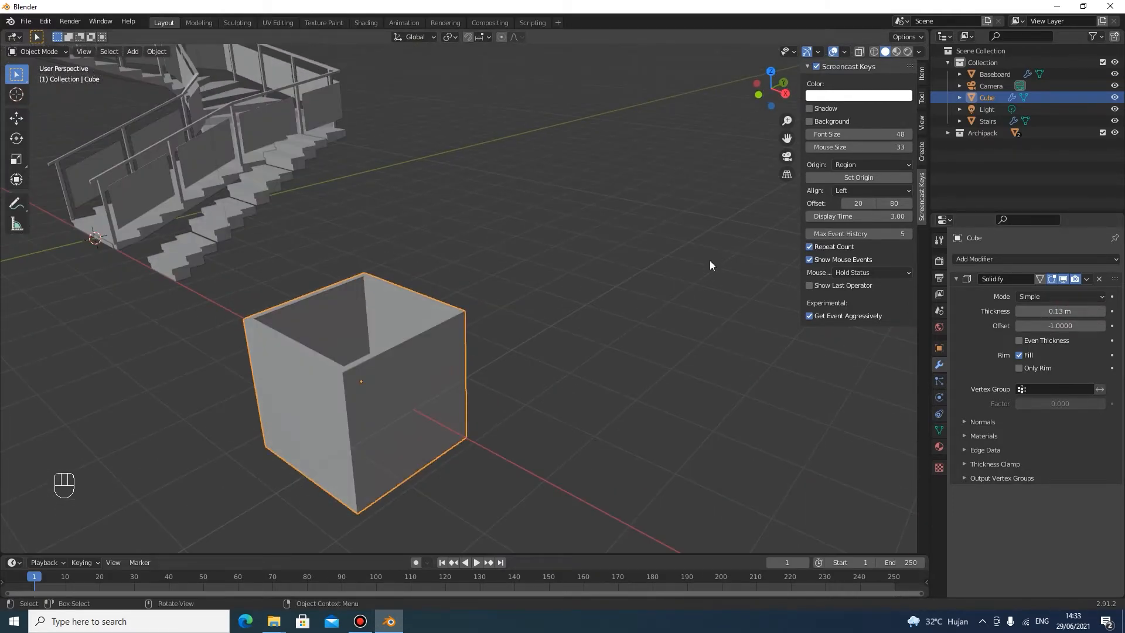
# Step: Add an Archipack roof at the 3D cursor from one of its presets
pyautogui.moveTo(711, 264); pyautogui.dragTo(329, 262, button='middle')
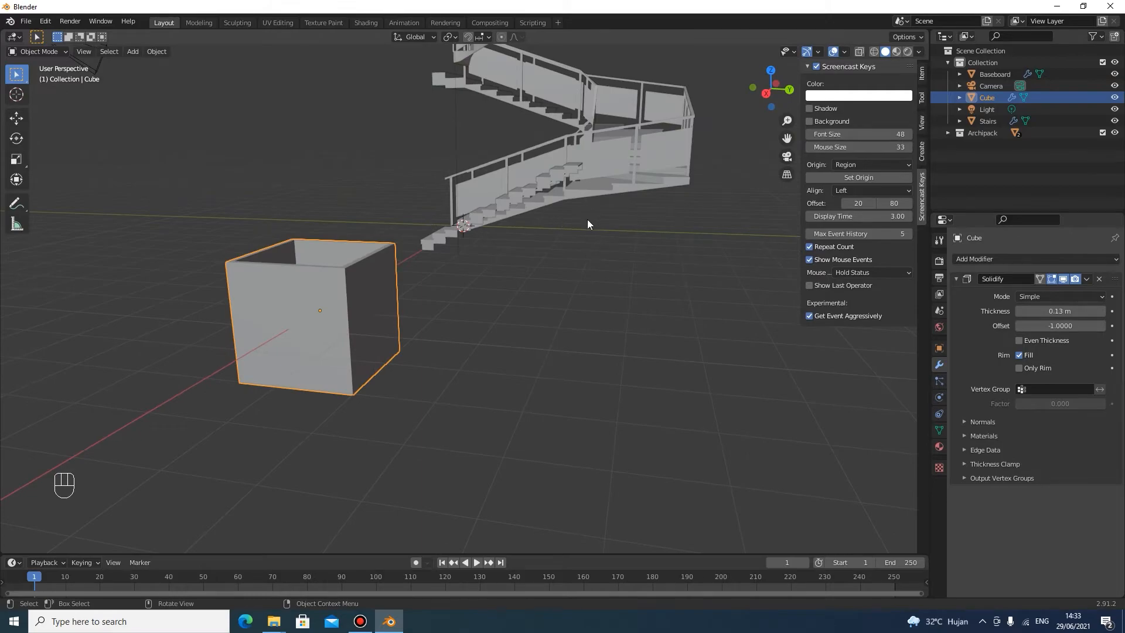
pyautogui.moveTo(588, 220); pyautogui.dragTo(311, 383, button='middle')
pyautogui.keyDown('shift'); pyautogui.moveTo(732, 293); pyautogui.dragTo(504, 279, button='middle'); pyautogui.keyUp('shift')
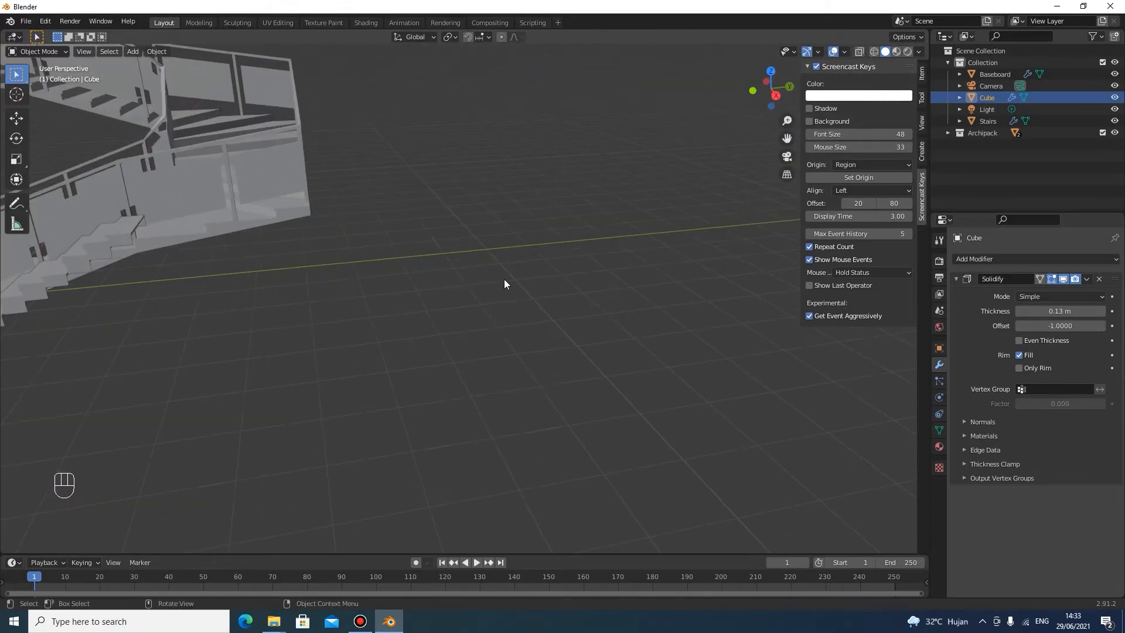
pyautogui.hotkey('shift', 'a')
pyautogui.moveTo(504, 279)
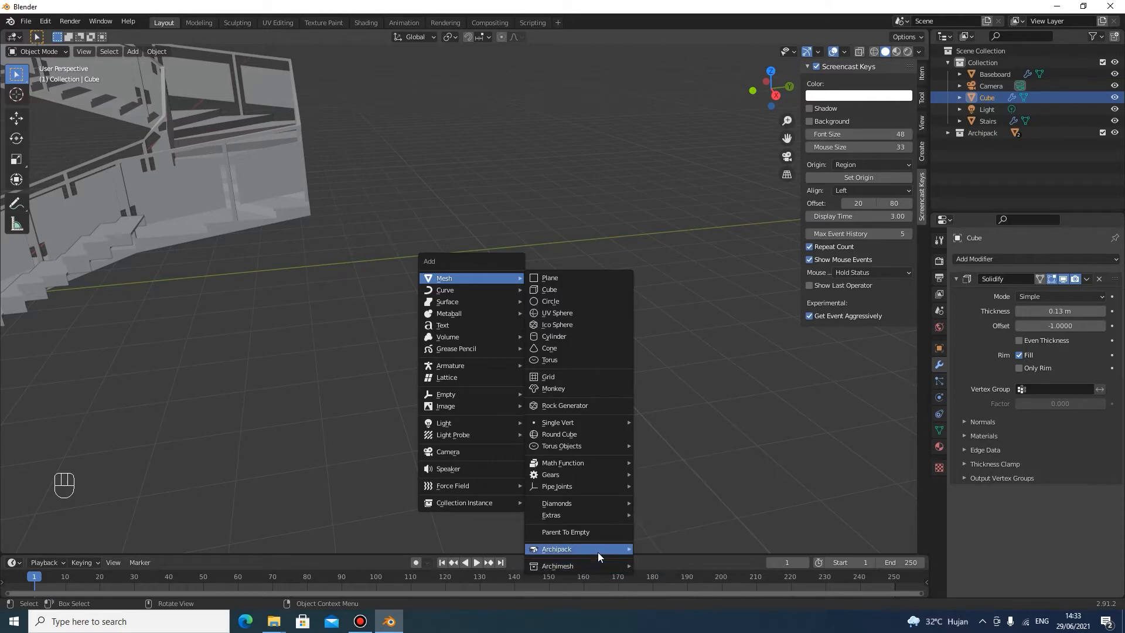
pyautogui.moveTo(589, 556)
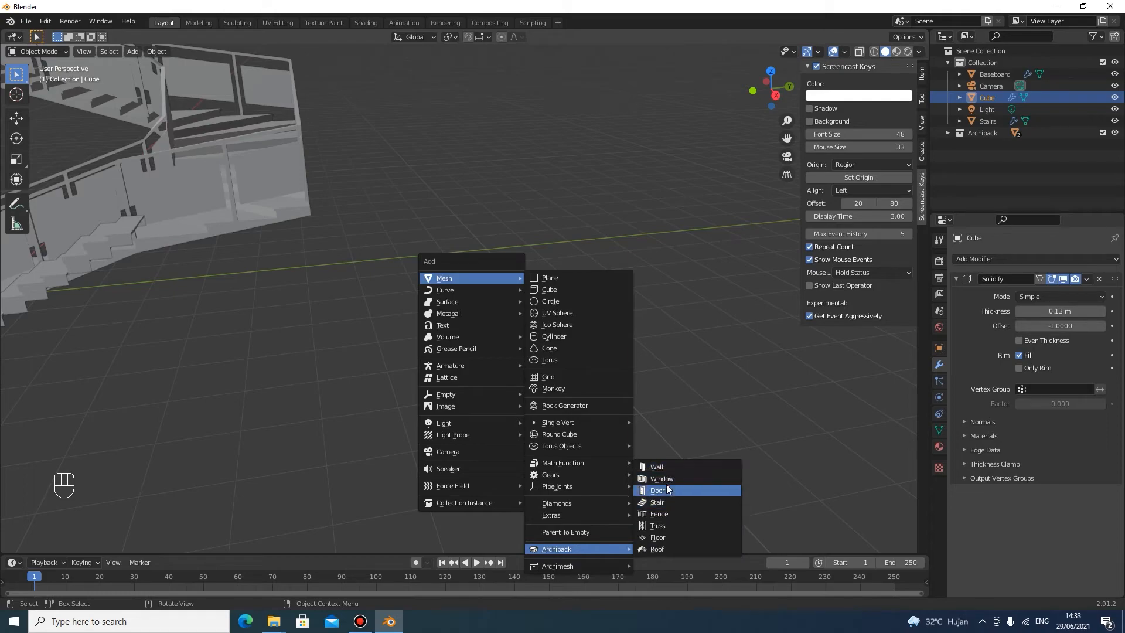
pyautogui.click(656, 548)
pyautogui.click(635, 132)
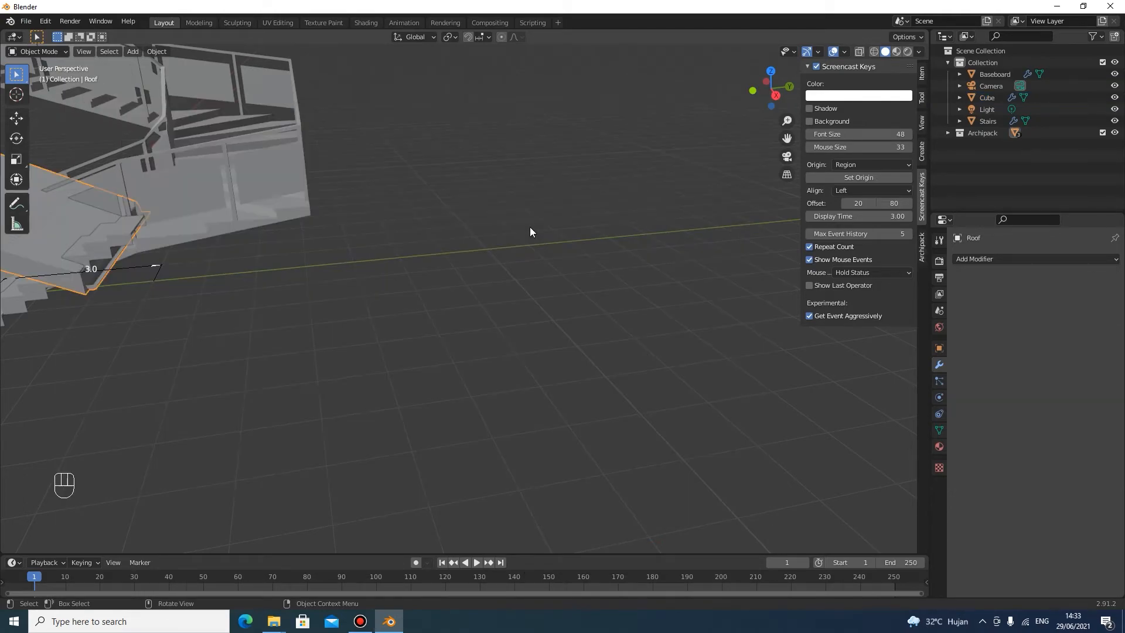
# Step: Move the Archipack roof along Y, far behind the stairs
pyautogui.moveTo(199, 264); pyautogui.dragTo(299, 288, button='middle')
pyautogui.scroll(-4, 266, 280)
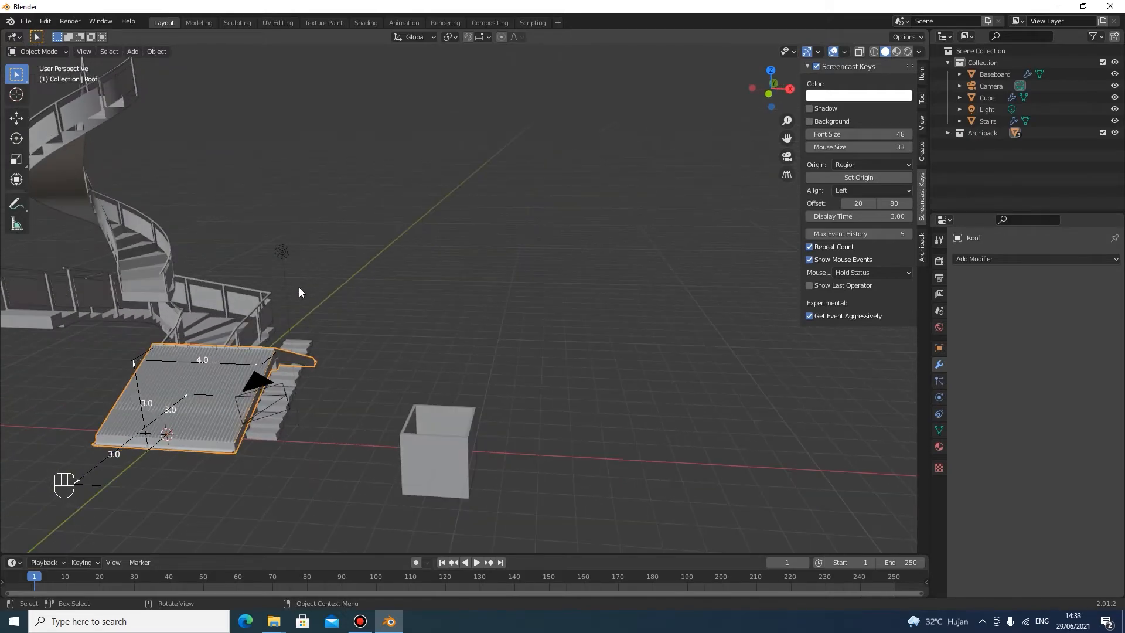
pyautogui.press('g')
pyautogui.press('g')
pyautogui.press('y')
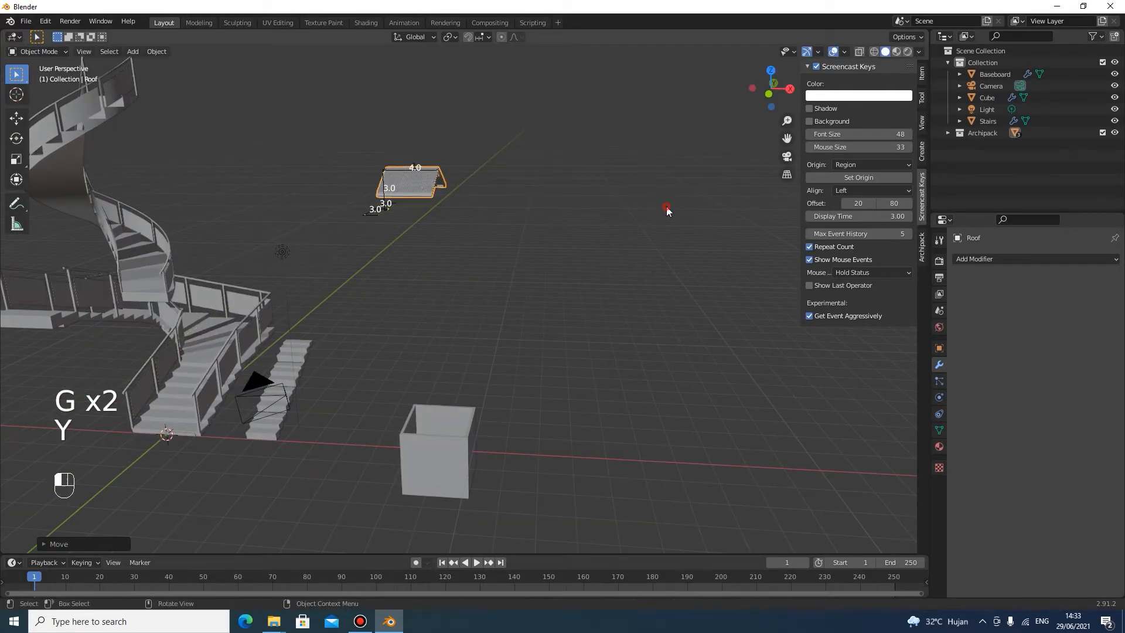
pyautogui.click(668, 210)
# Step: Add an Archimesh roof and move it along X, past the open cube
pyautogui.hotkey('shift', 'a')
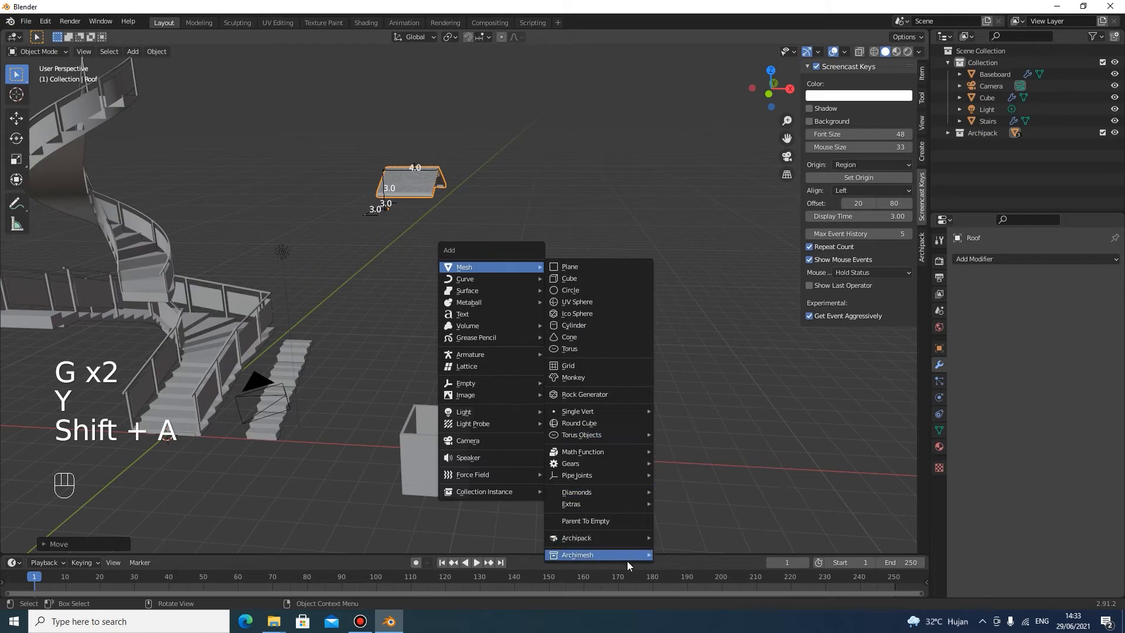
pyautogui.click(707, 543)
pyautogui.press('g')
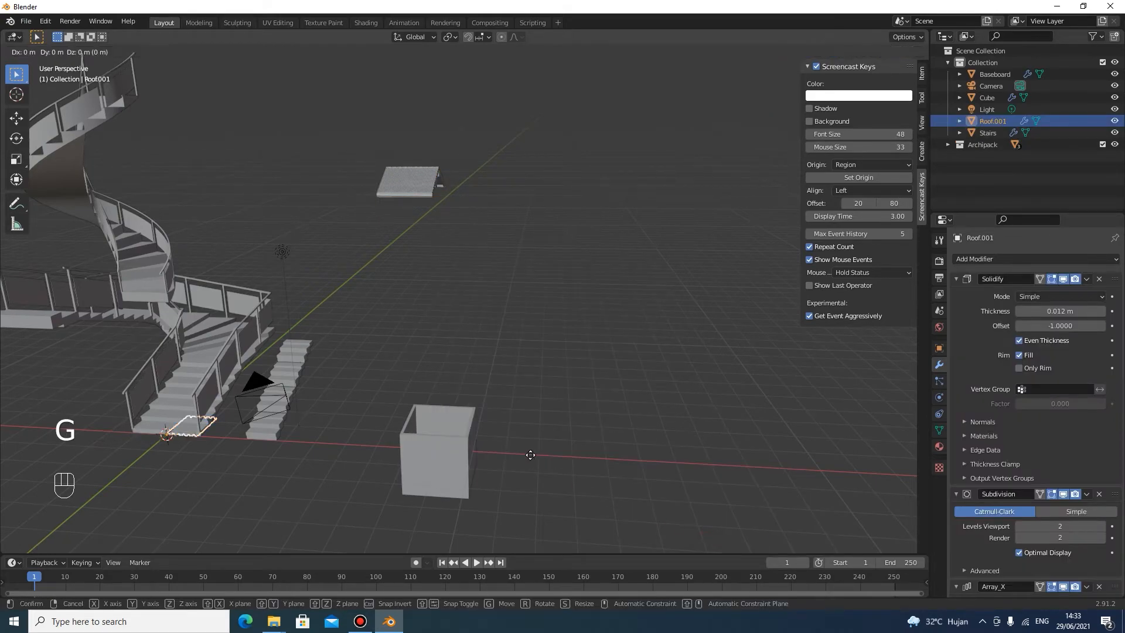
pyautogui.press('x')
pyautogui.click(896, 437)
# Step: Raise the Archimesh tiled roof along Z and bring it into close view
pyautogui.press('g')
pyautogui.press('z')
pyautogui.click(735, 330)
pyautogui.scroll(5, 716, 326)
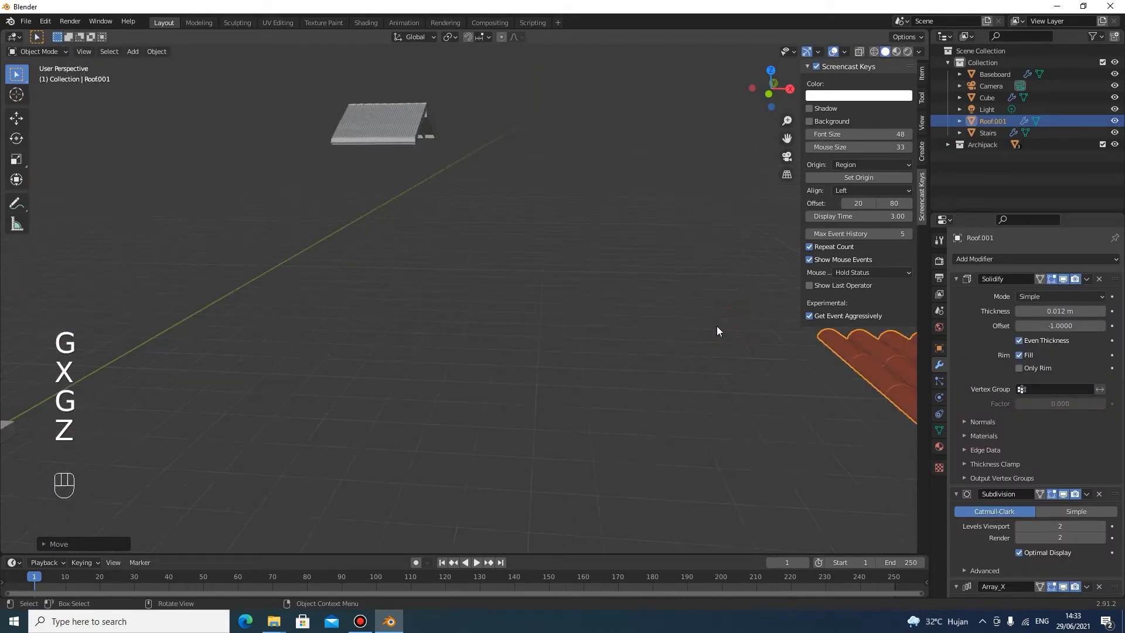
pyautogui.keyDown('shift'); pyautogui.moveTo(716, 326); pyautogui.dragTo(506, 346, button='middle'); pyautogui.keyUp('shift')
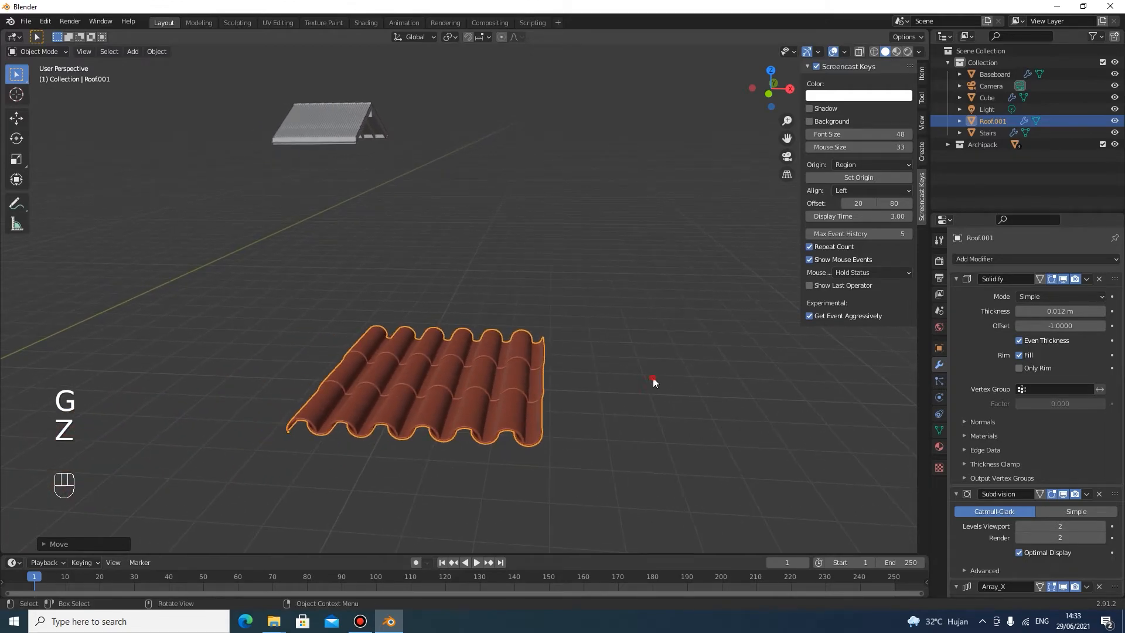
# Step: Check the tiled roof in Material Preview shading and return the viewport to Solid
pyautogui.click(653, 378)
pyautogui.press('z')
pyautogui.click(621, 447)
pyautogui.press('z')
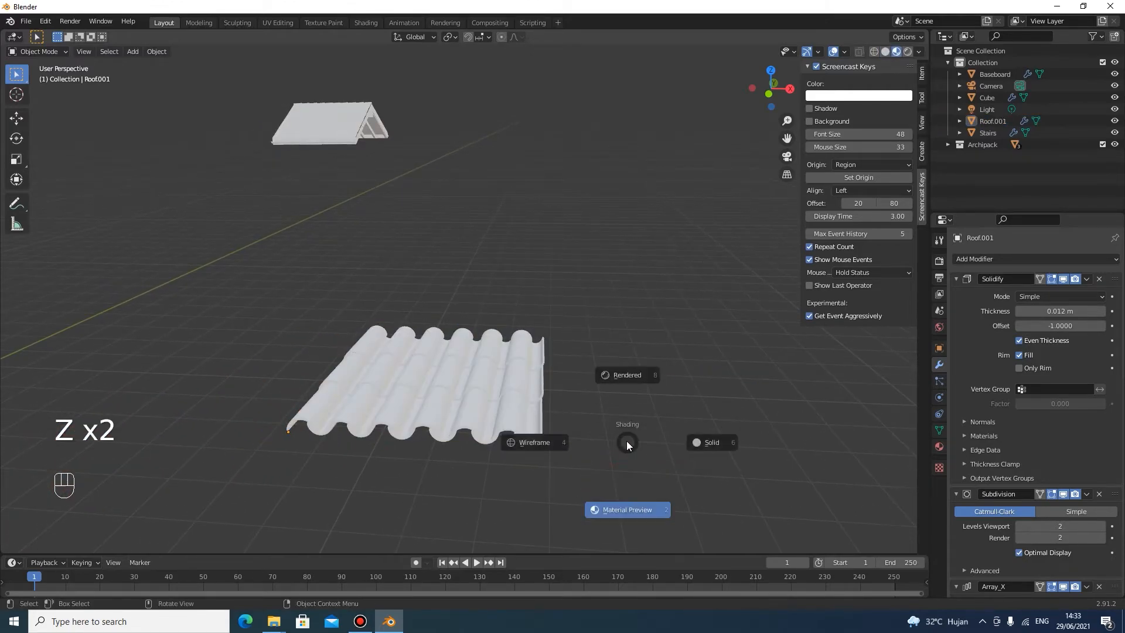
pyautogui.click(674, 464)
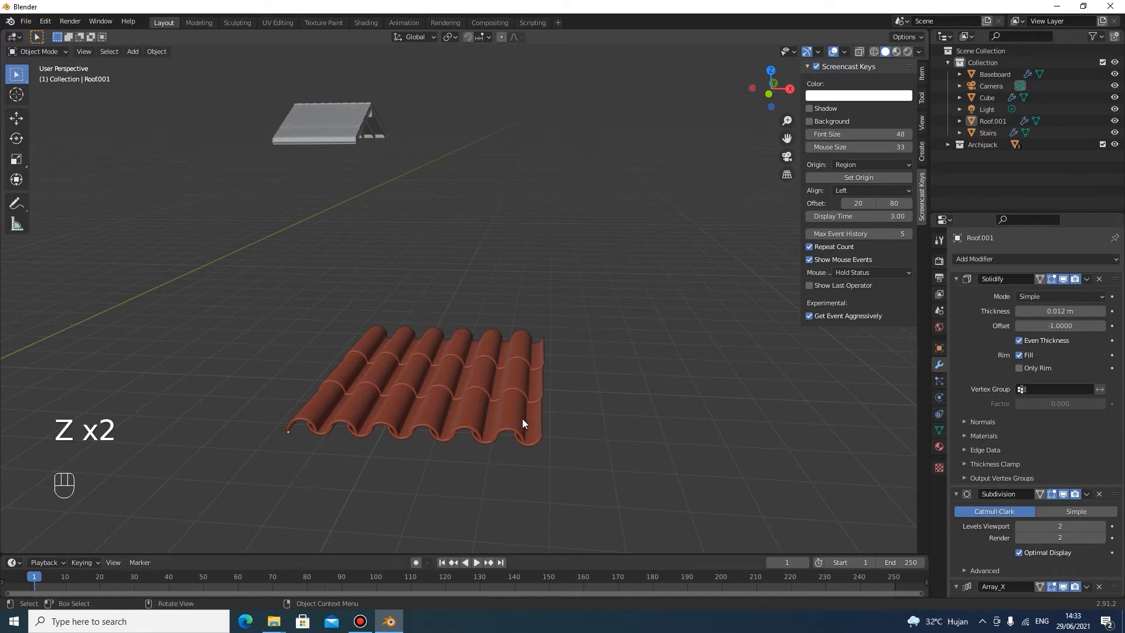
# Step: Compare the roof's tiles between Material Preview and Solid shading from a closer angle beside the stairs
pyautogui.moveTo(522, 418); pyautogui.dragTo(467, 427, button='middle')
pyautogui.scroll(-4, 410, 410)
pyautogui.keyDown('shift'); pyautogui.moveTo(372, 397); pyautogui.dragTo(452, 370, button='middle'); pyautogui.keyUp('shift')
pyautogui.scroll(4, 351, 363)
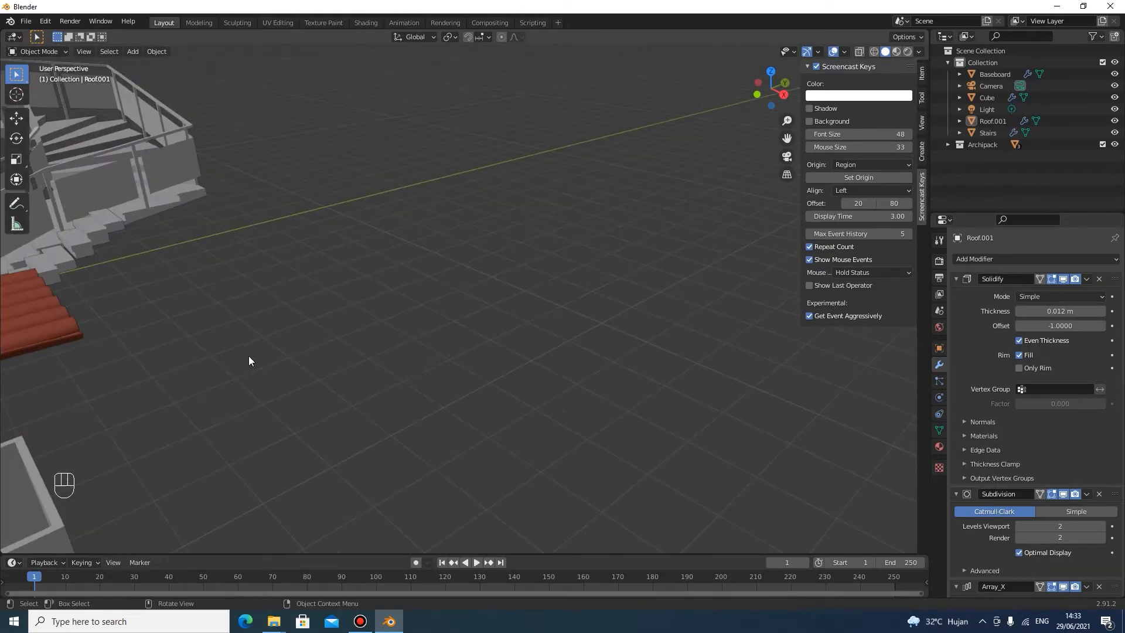
pyautogui.keyDown('shift'); pyautogui.moveTo(248, 361); pyautogui.dragTo(567, 345, button='middle'); pyautogui.keyUp('shift')
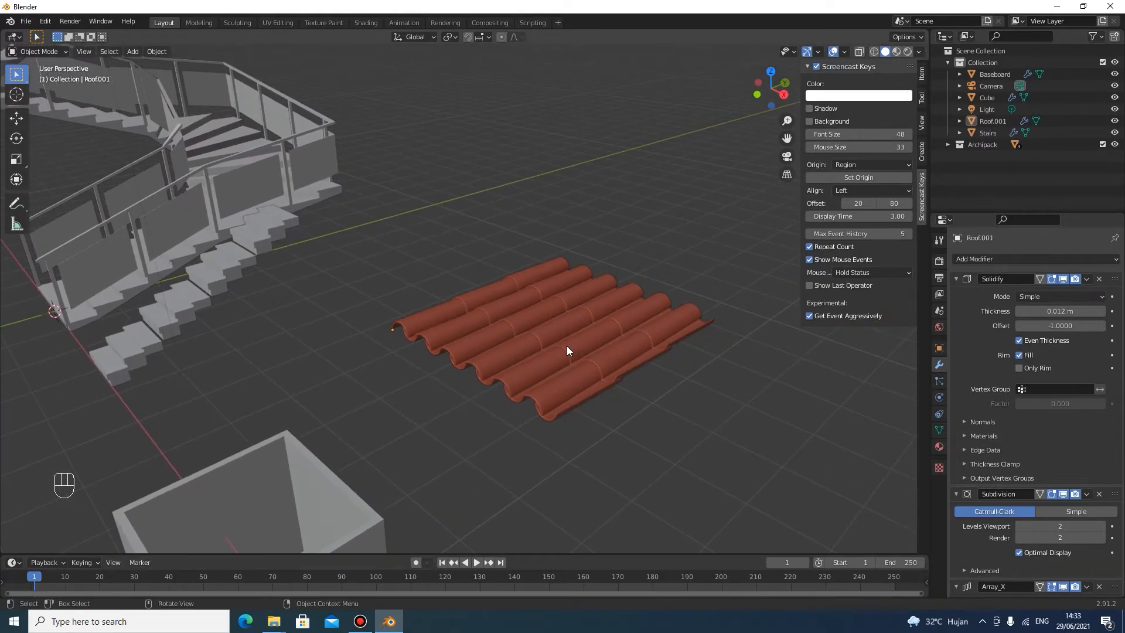
pyautogui.press('z')
pyautogui.press('z')
pyautogui.click(562, 466)
pyautogui.click(568, 386)
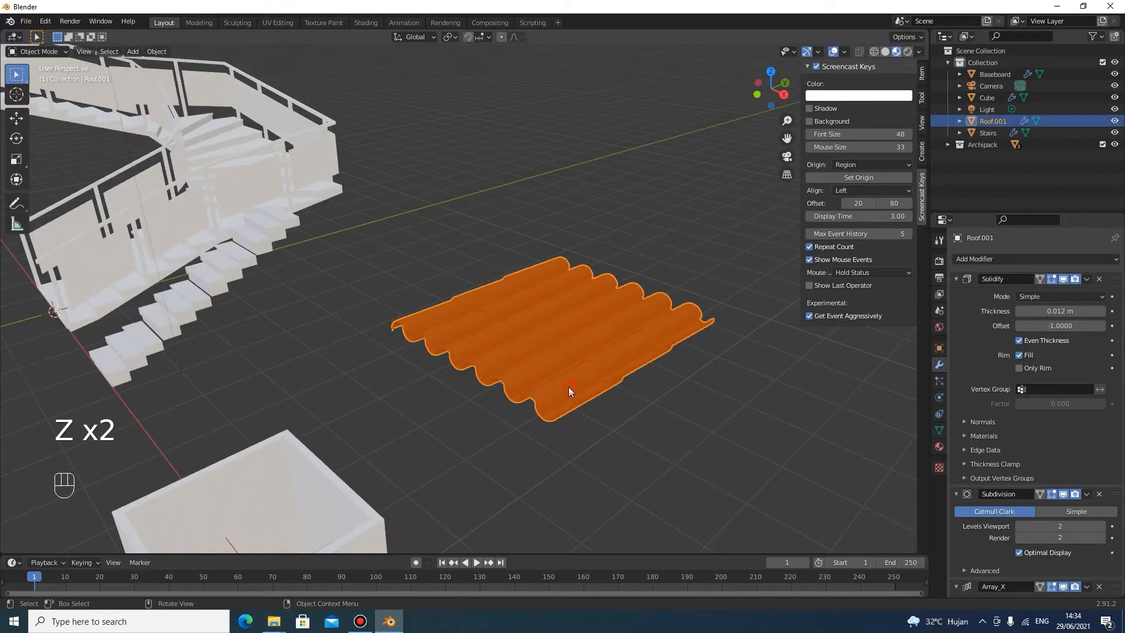
pyautogui.click(730, 417)
pyautogui.press('z')
pyautogui.click(786, 406)
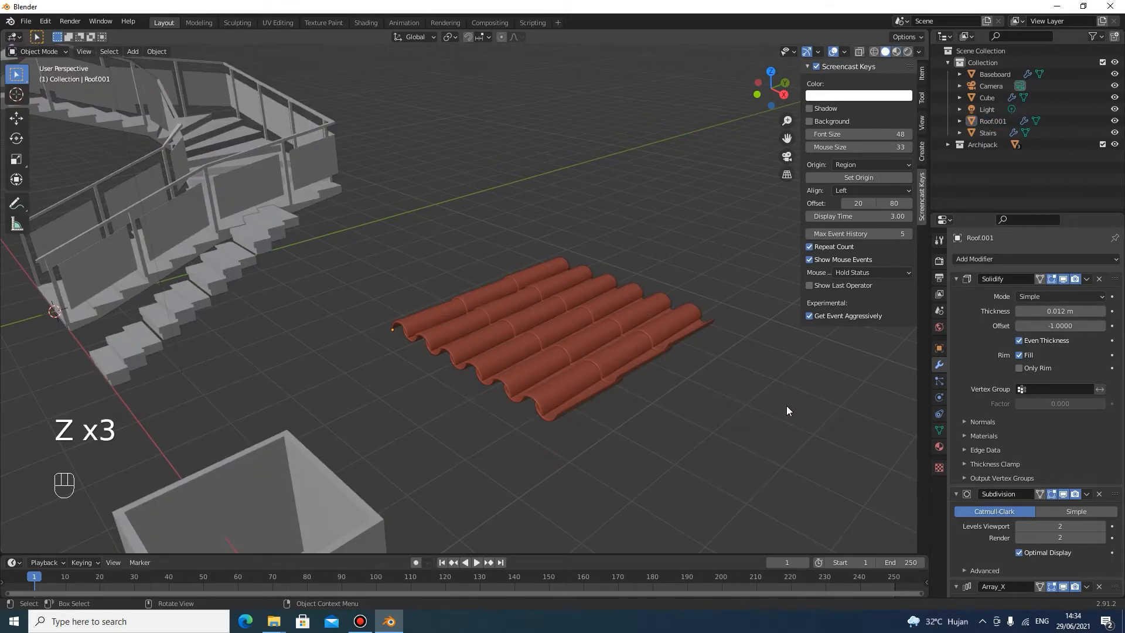
# Step: Switch the viewport to Material Preview and open the tiled roof's material settings
pyautogui.press('z')
pyautogui.click(784, 475)
pyautogui.click(586, 334)
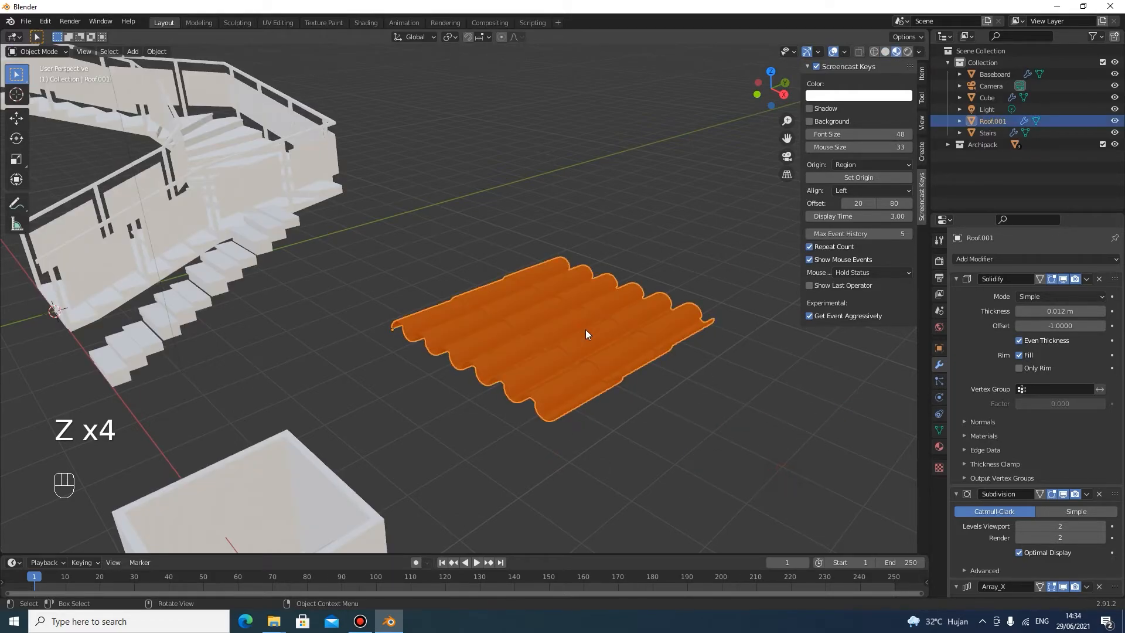
pyautogui.click(941, 446)
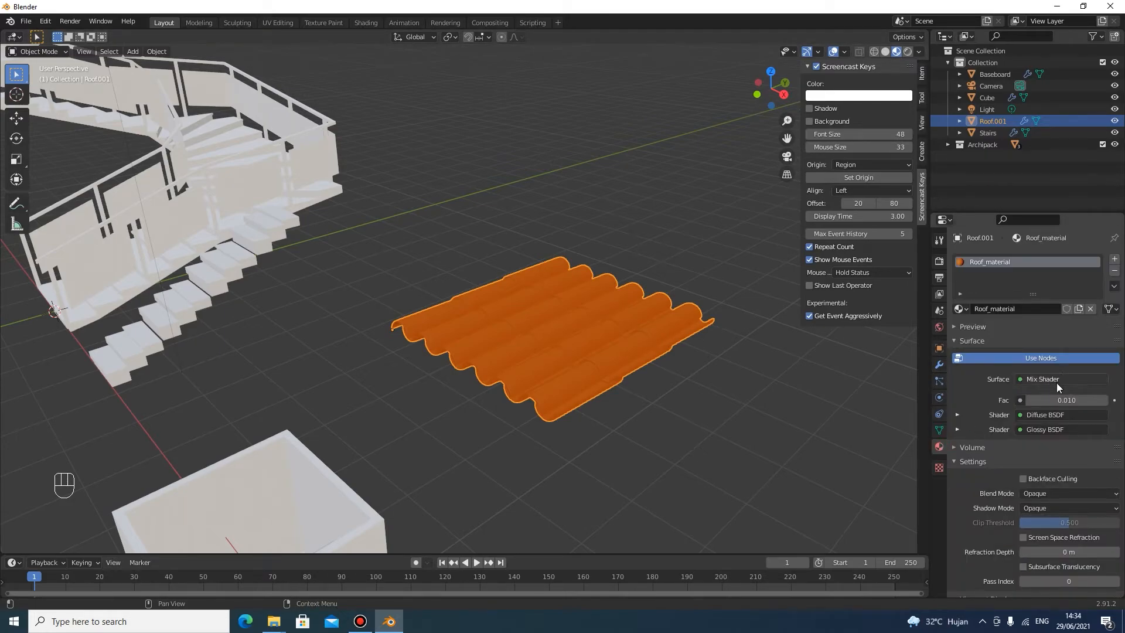
# Step: Examine the node setup of Roof_material in the Shading workspace and return to the Layout workspace
pyautogui.click(366, 23)
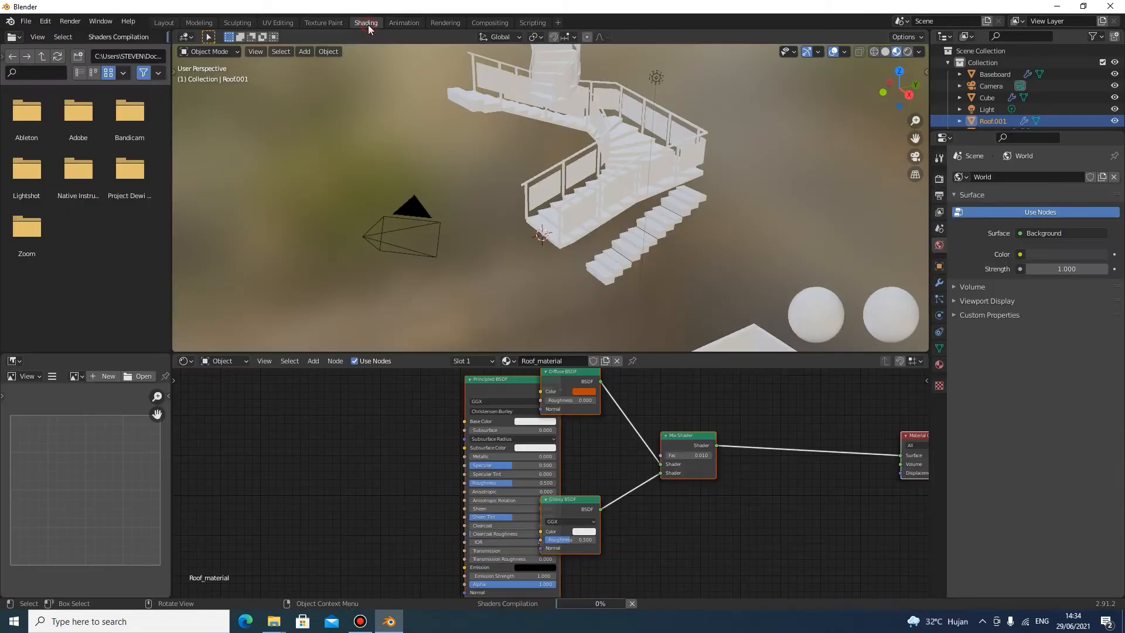
pyautogui.scroll(2, 666, 428)
pyautogui.moveTo(661, 426); pyautogui.dragTo(603, 460, button='middle')
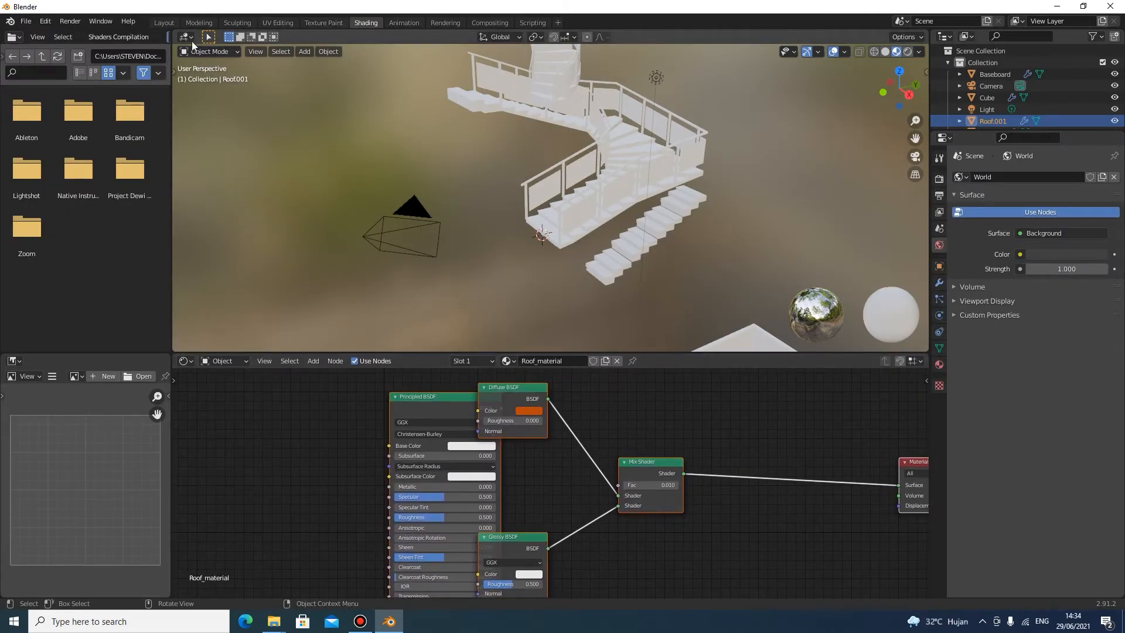
pyautogui.click(164, 23)
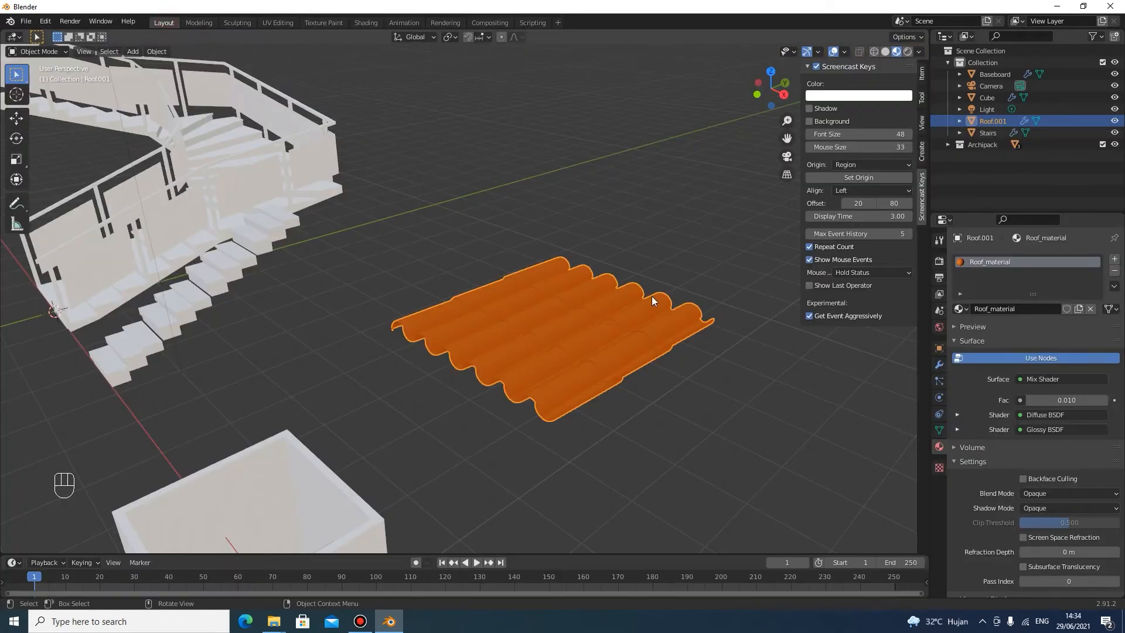
# Step: Add an Array modifier to the tiled roof
pyautogui.moveTo(649, 312); pyautogui.dragTo(468, 335, button='middle')
pyautogui.moveTo(411, 413); pyautogui.dragTo(416, 410, button='middle')
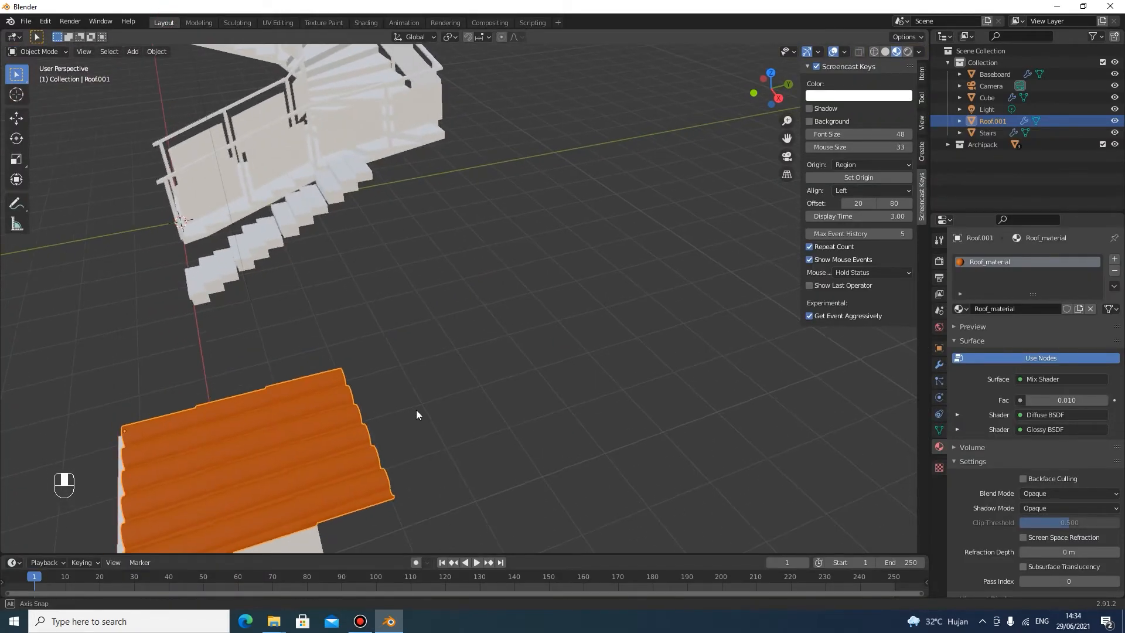
pyautogui.moveTo(866, 384); pyautogui.dragTo(561, 379, button='middle')
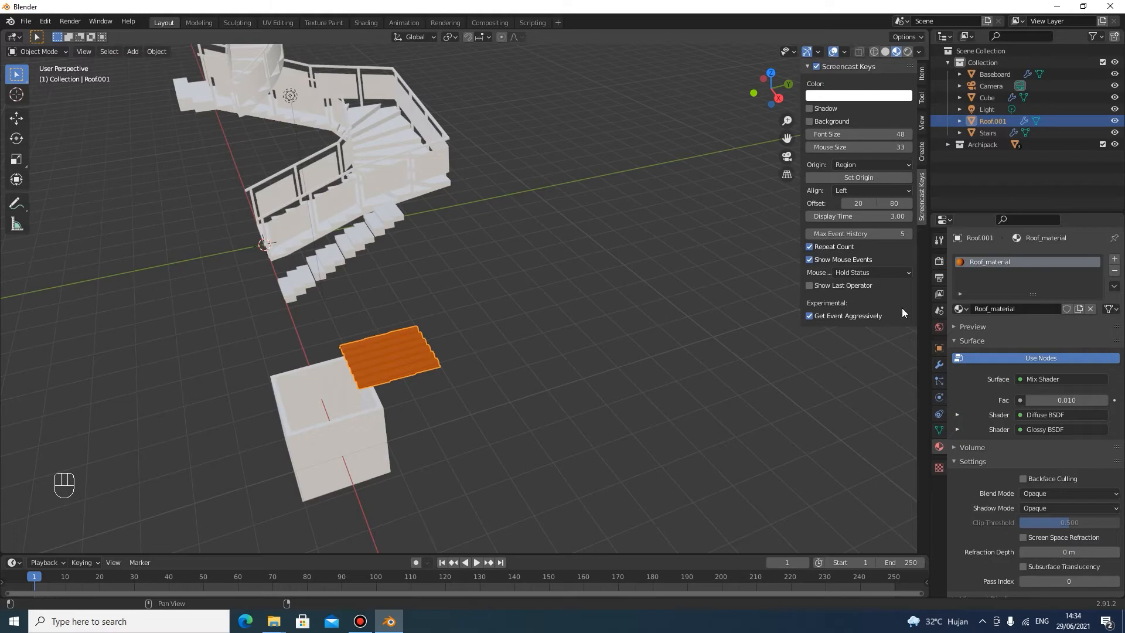
pyautogui.click(940, 364)
pyautogui.click(1001, 260)
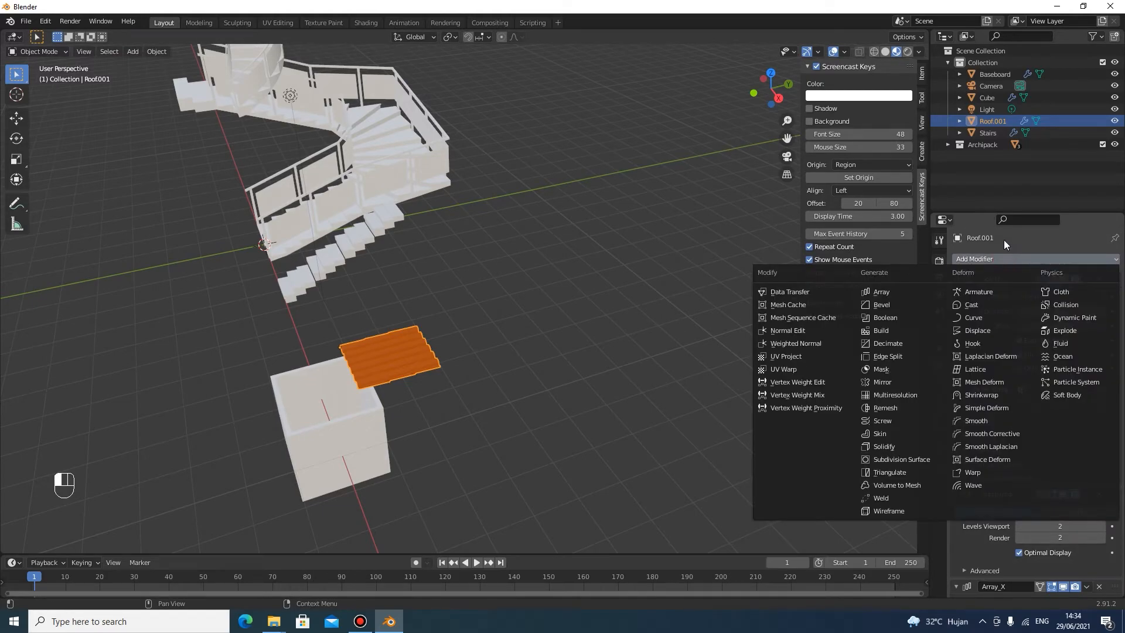
pyautogui.click(897, 295)
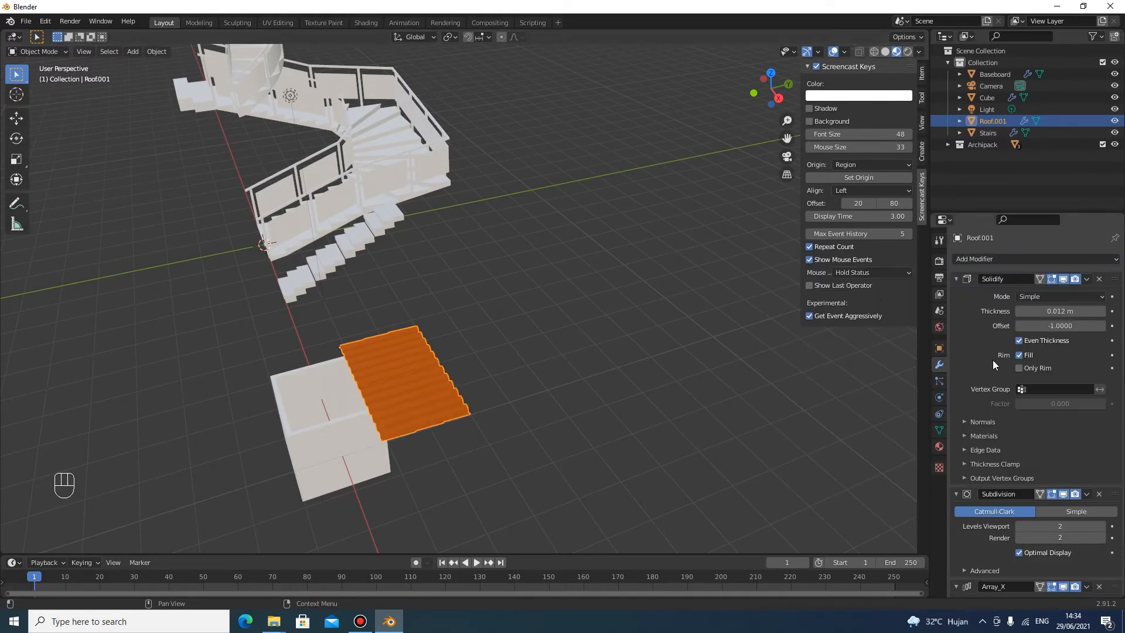
# Step: Set the count of the roof's added Array modifier to 5
pyautogui.scroll(-15, 1031, 498)
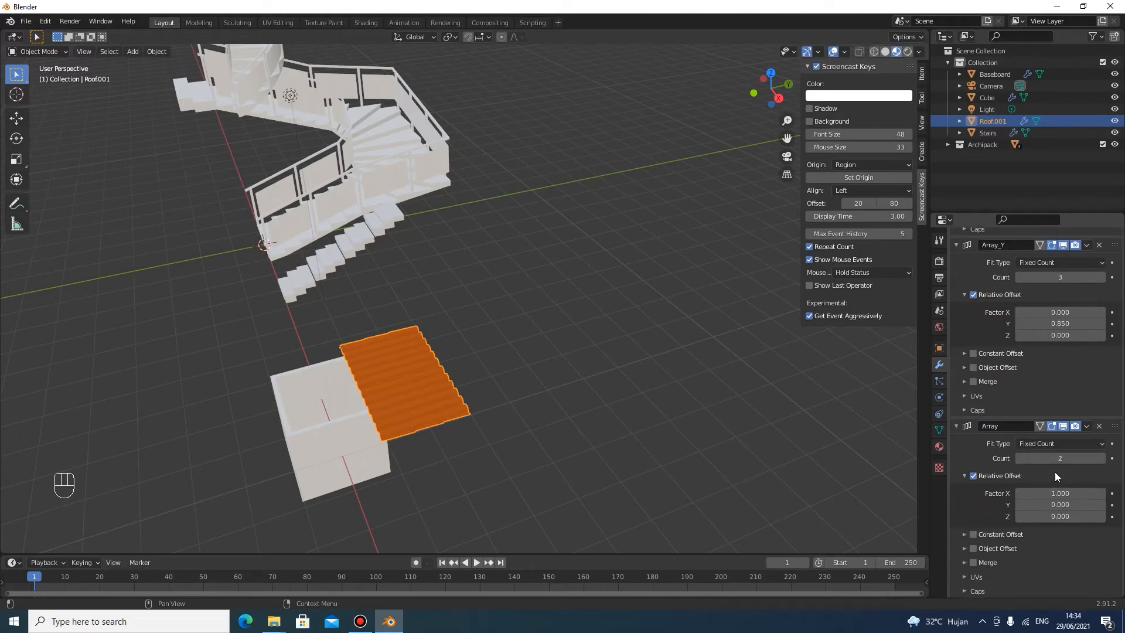
pyautogui.click(1111, 459)
pyautogui.click(1111, 459)
pyautogui.click(1112, 459)
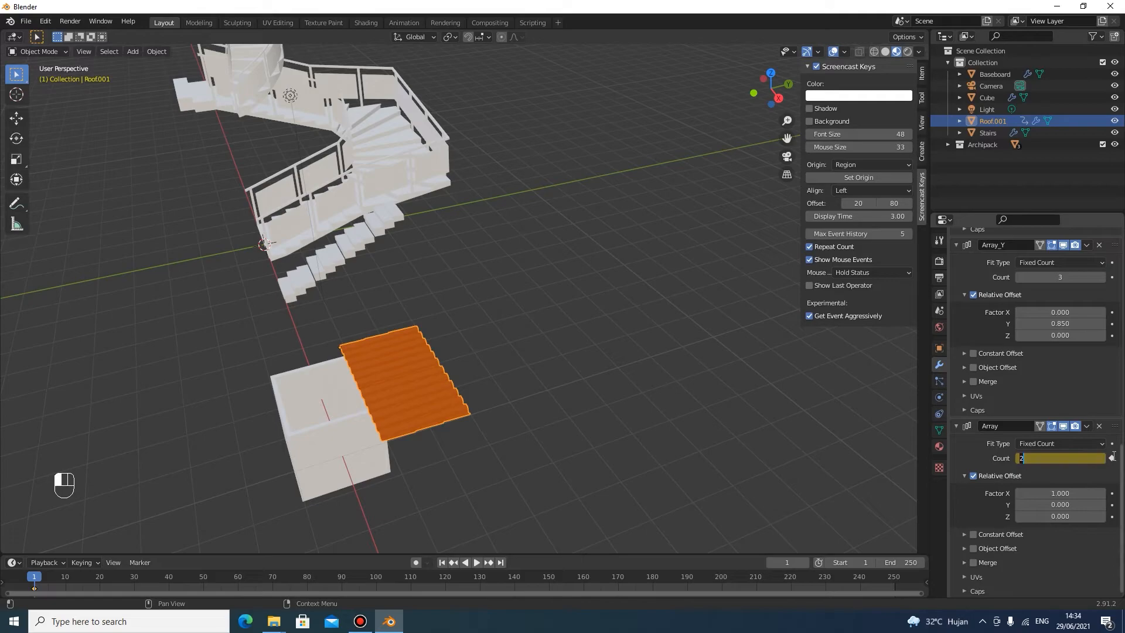
pyautogui.click(1113, 458)
pyautogui.moveTo(1102, 459); pyautogui.dragTo(1119, 459)
pyautogui.scroll(-2, 611, 357)
pyautogui.scroll(-1, 610, 356)
# Step: Add an Archimesh cabinet at the 3D cursor and bring it into close view
pyautogui.hotkey('shift', 'a')
pyautogui.moveTo(679, 355)
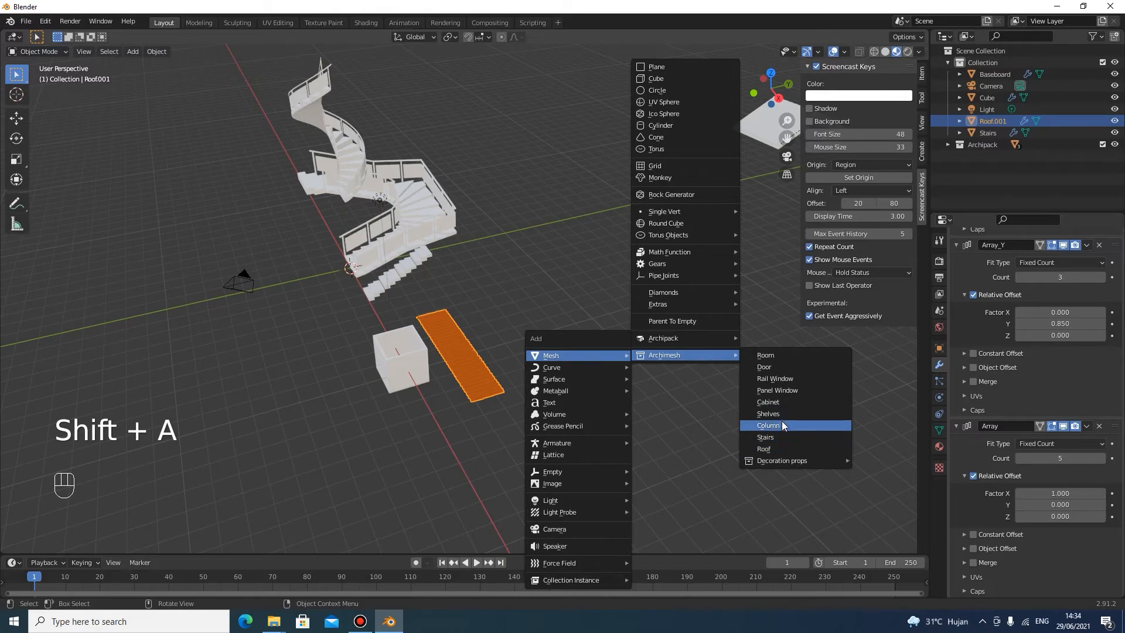
pyautogui.click(790, 400)
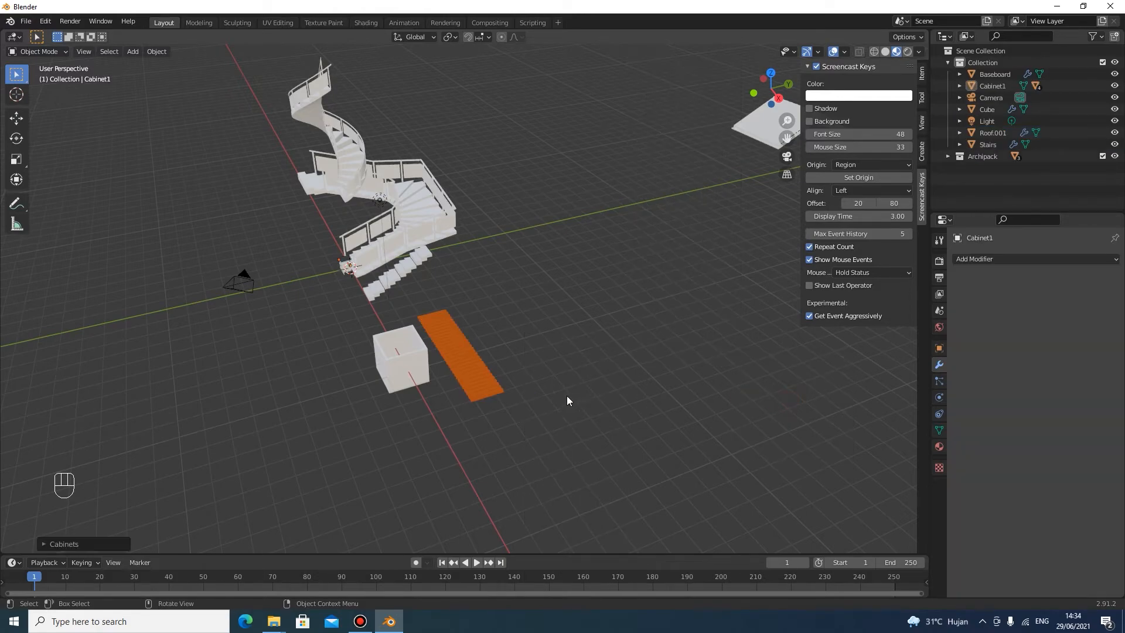
pyautogui.scroll(2, 399, 357)
pyautogui.keyDown('shift'); pyautogui.moveTo(399, 357); pyautogui.dragTo(563, 329, button='middle'); pyautogui.keyUp('shift')
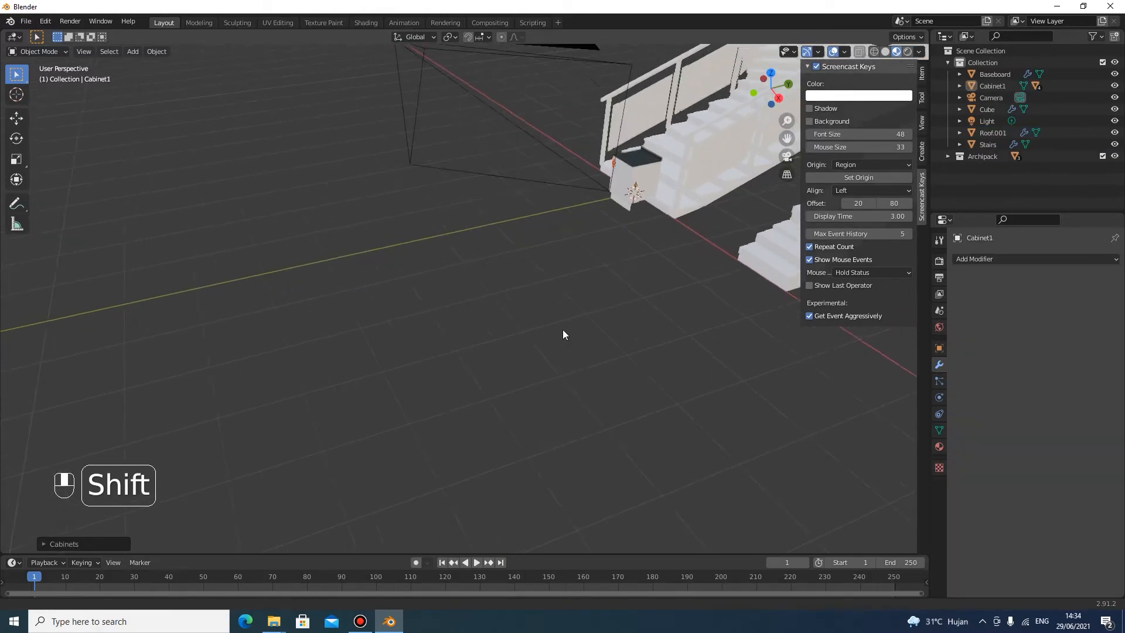
pyautogui.scroll(2, 547, 333)
# Step: Move the cabinet's door handle along X, away from the cabinet body
pyautogui.press('g')
pyautogui.press('x')
pyautogui.click(608, 270)
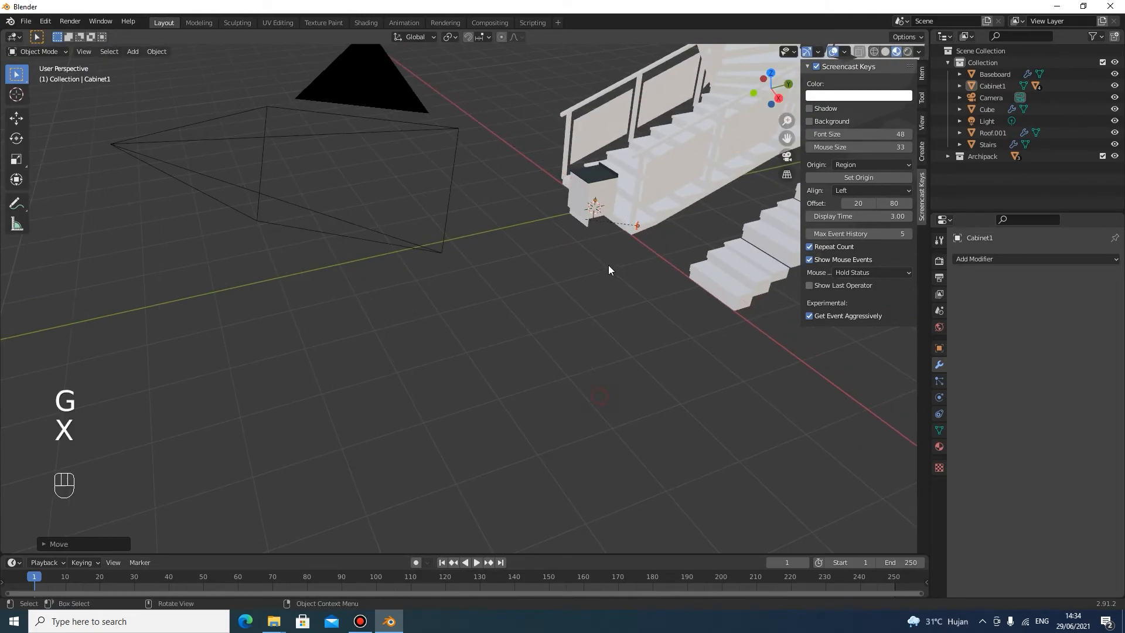
# Step: Select the cabinet body and move it back along X, behind the 3D cursor
pyautogui.click(594, 202)
pyautogui.press('g')
pyautogui.press('x')
pyautogui.click(419, 309)
# Step: Move the cabinet about 4.38 m forward along X and shift it along Y, clear of the stairs
pyautogui.scroll(2, 537, 288)
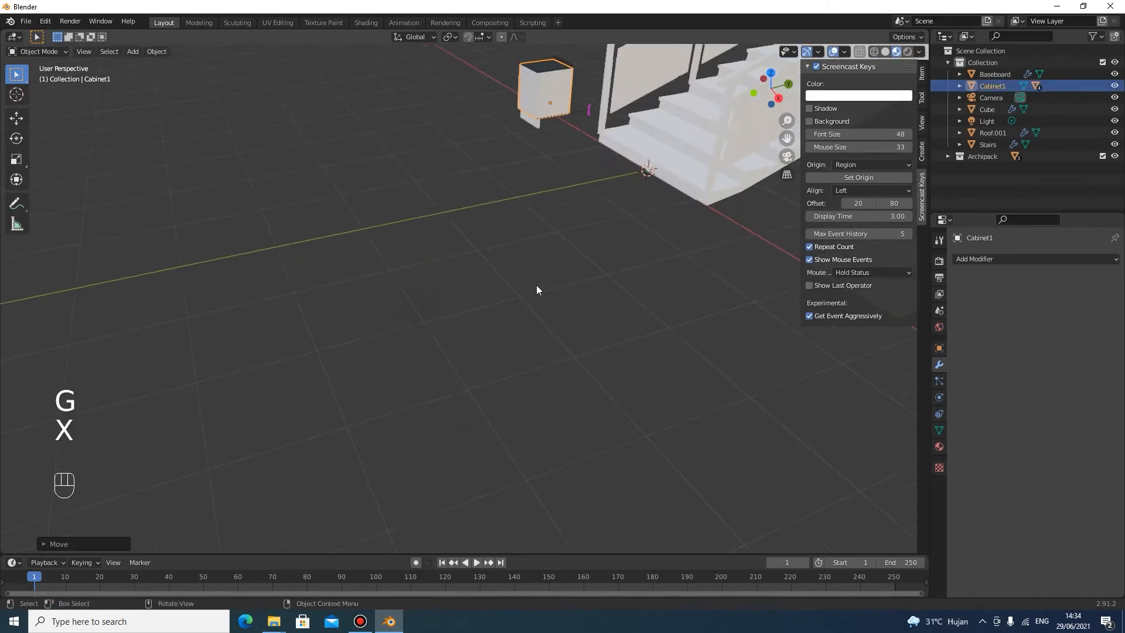
pyautogui.keyDown('shift'); pyautogui.moveTo(530, 381); pyautogui.dragTo(511, 474, button='middle'); pyautogui.keyUp('shift')
pyautogui.press('g')
pyautogui.press('x')
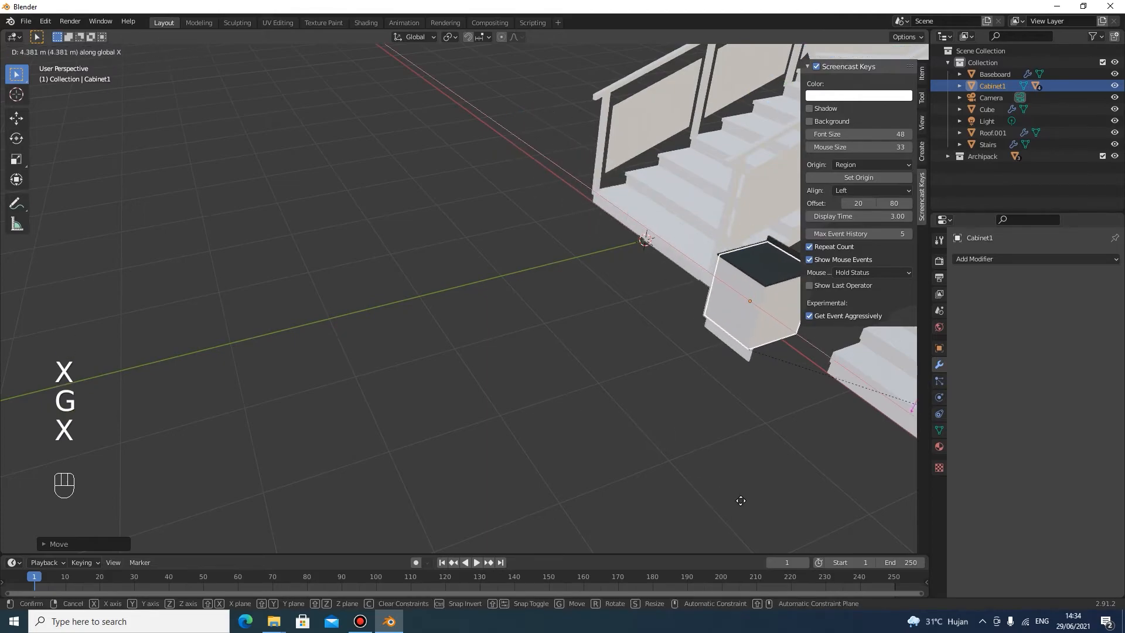
pyautogui.click(741, 501)
pyautogui.press('g')
pyautogui.press('y')
pyautogui.click(574, 408)
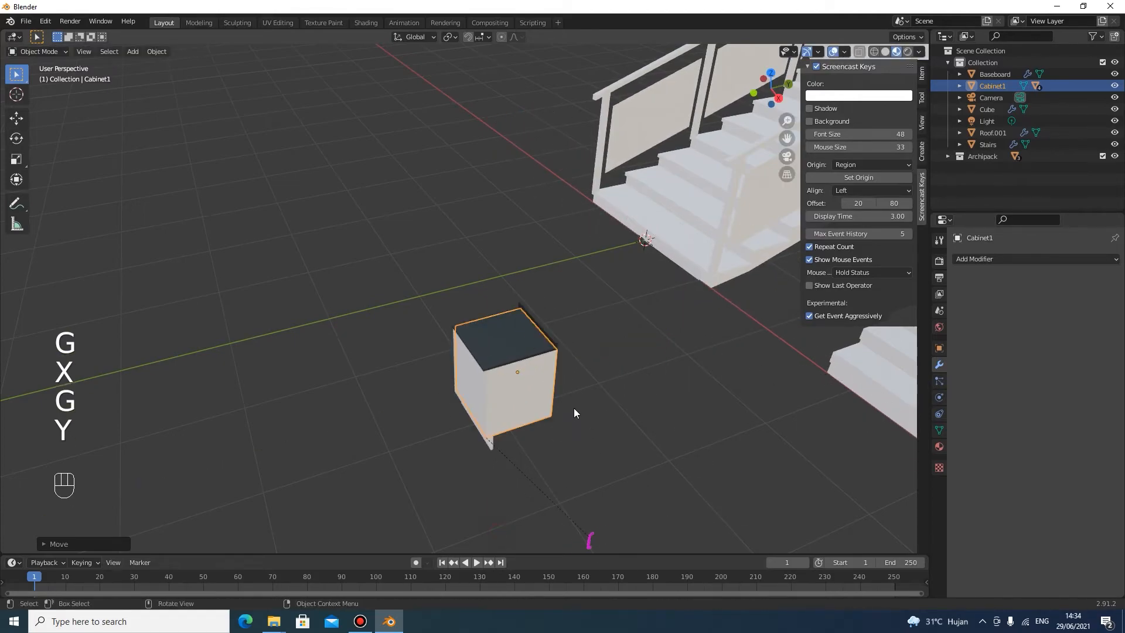
# Step: Review the Archipack add-on entry and its settings in the Preferences window, and minimize the window
pyautogui.moveTo(626, 375); pyautogui.dragTo(680, 369, button='middle')
pyautogui.keyDown('shift'); pyautogui.moveTo(586, 334); pyautogui.dragTo(650, 308, button='middle'); pyautogui.keyUp('shift')
pyautogui.click(51, 24)
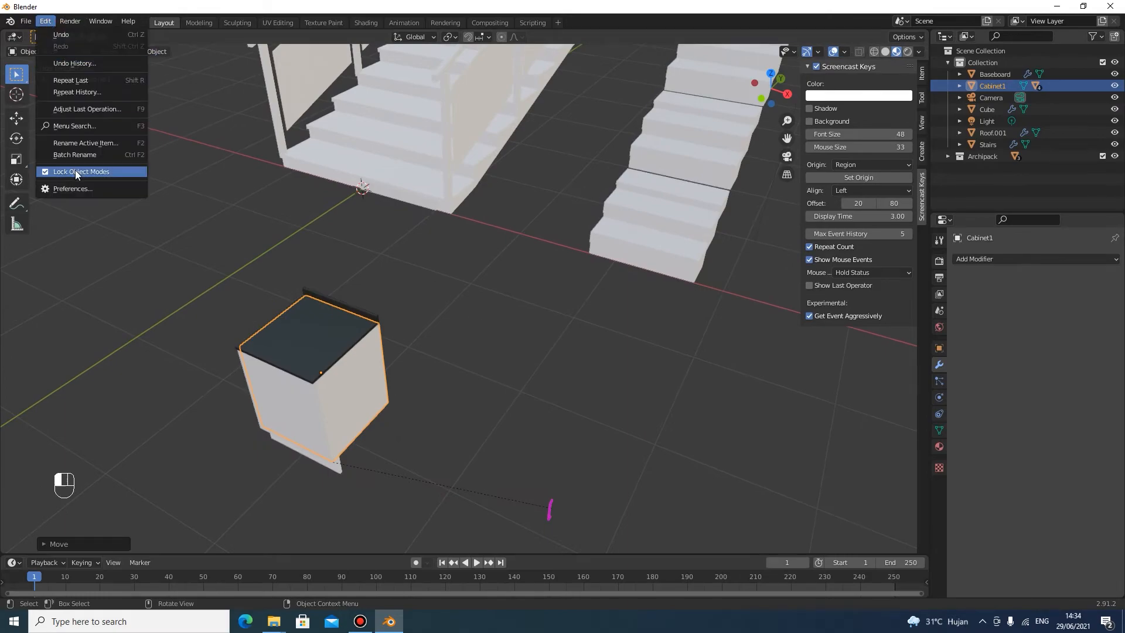
pyautogui.click(69, 190)
pyautogui.scroll(-10, 202, 241)
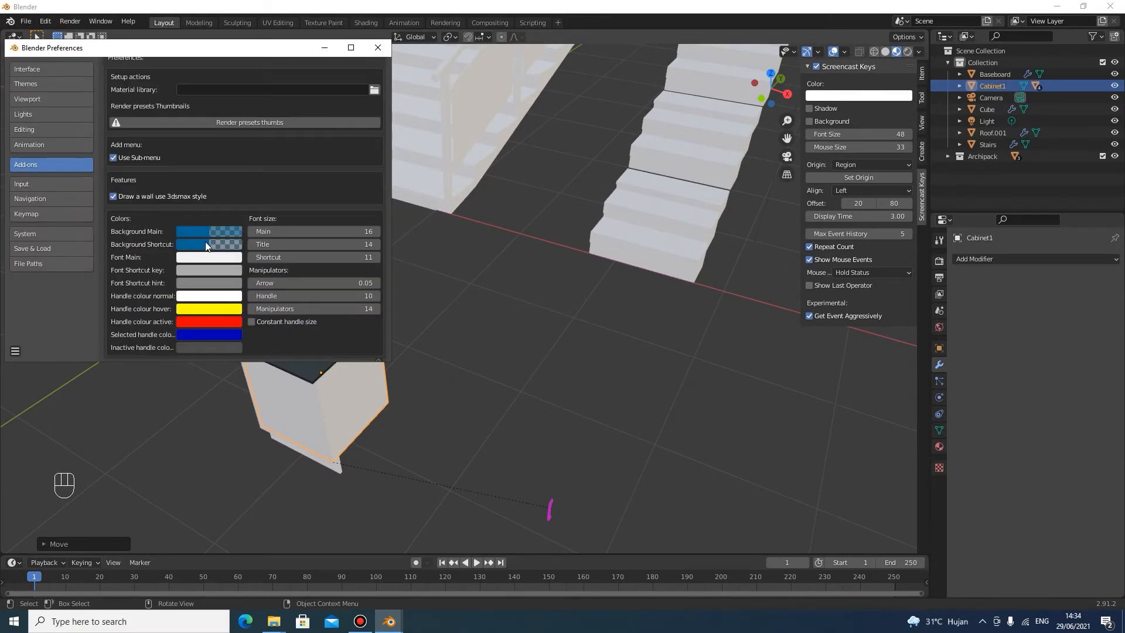
pyautogui.scroll(5, 250, 220)
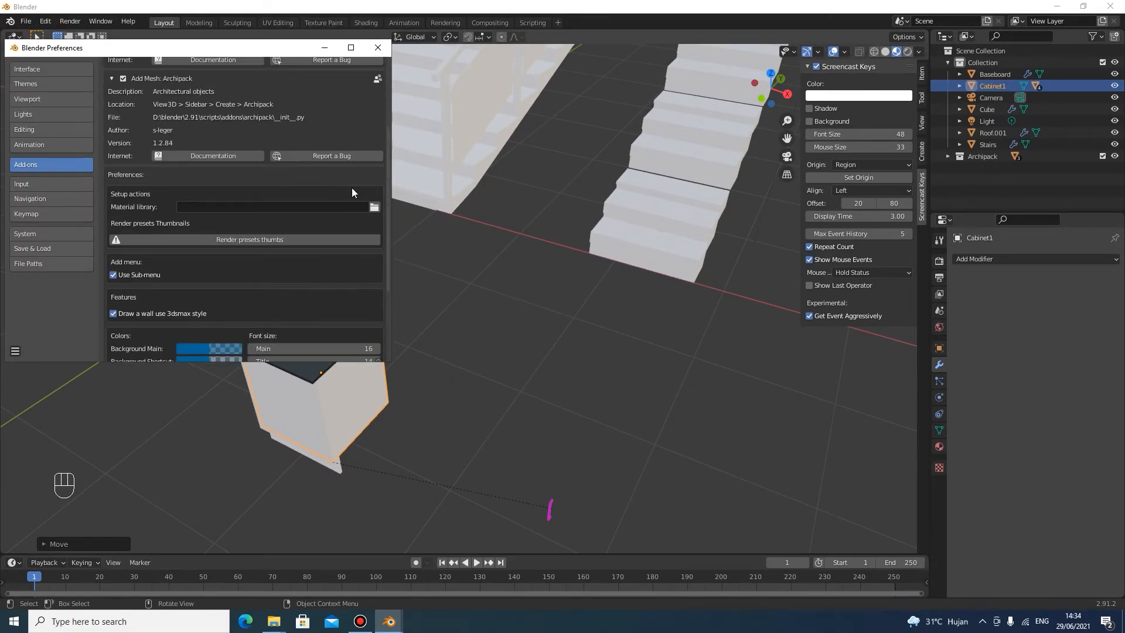
pyautogui.click(323, 47)
# Step: Add the Archimesh Books decoration prop at the 3D cursor
pyautogui.hotkey('shift', 'a')
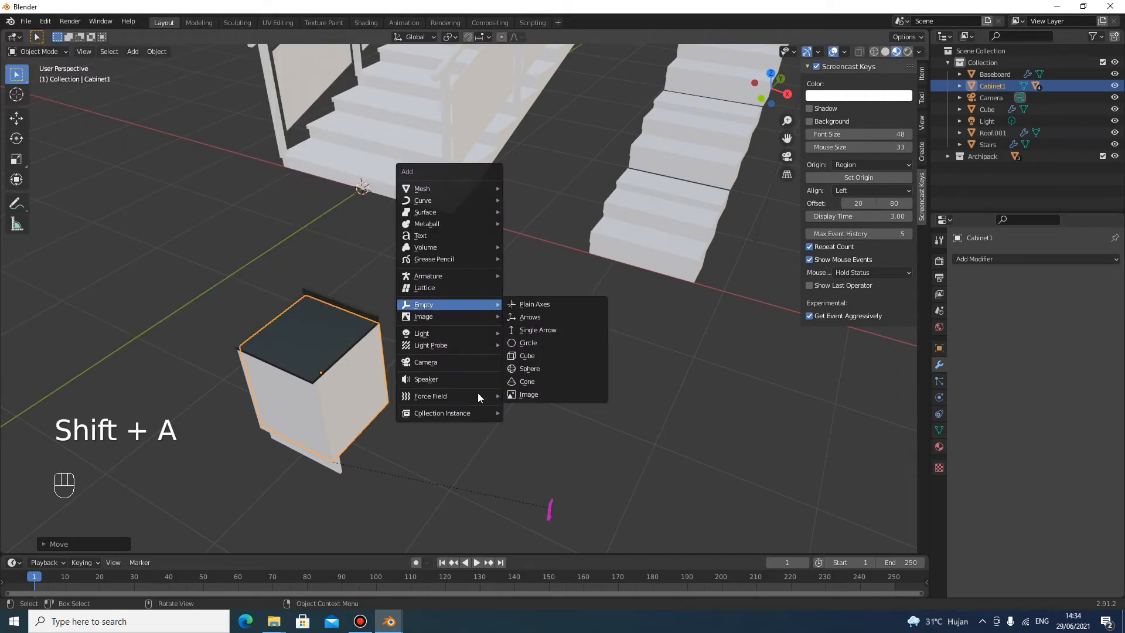
pyautogui.hotkey('shift', 'a')
pyautogui.moveTo(482, 370)
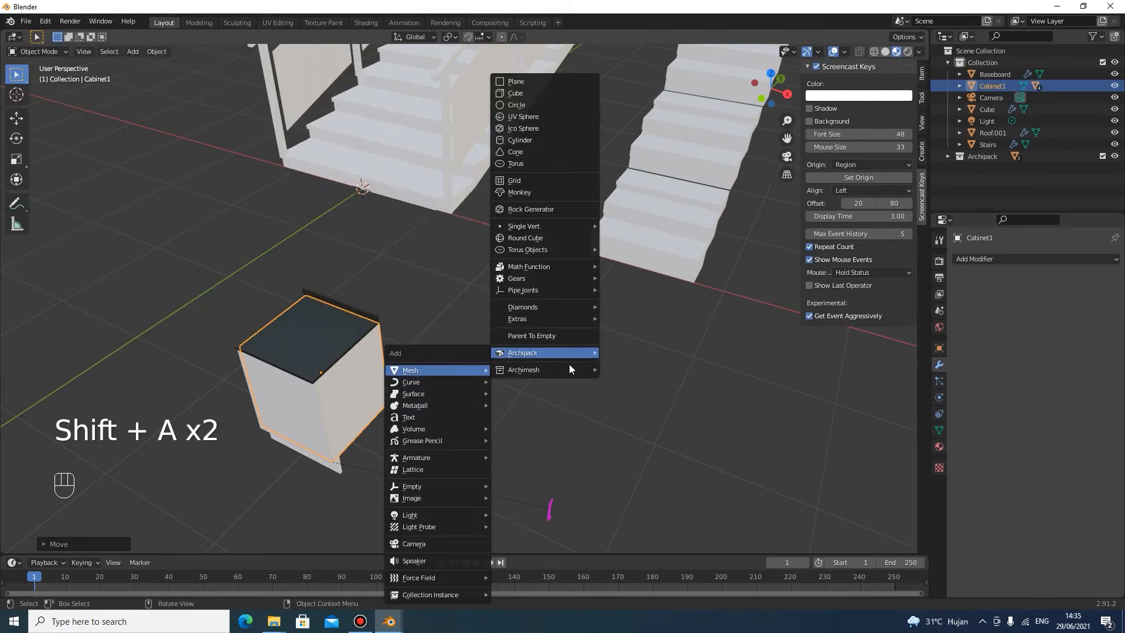
pyautogui.moveTo(579, 369)
pyautogui.moveTo(691, 474)
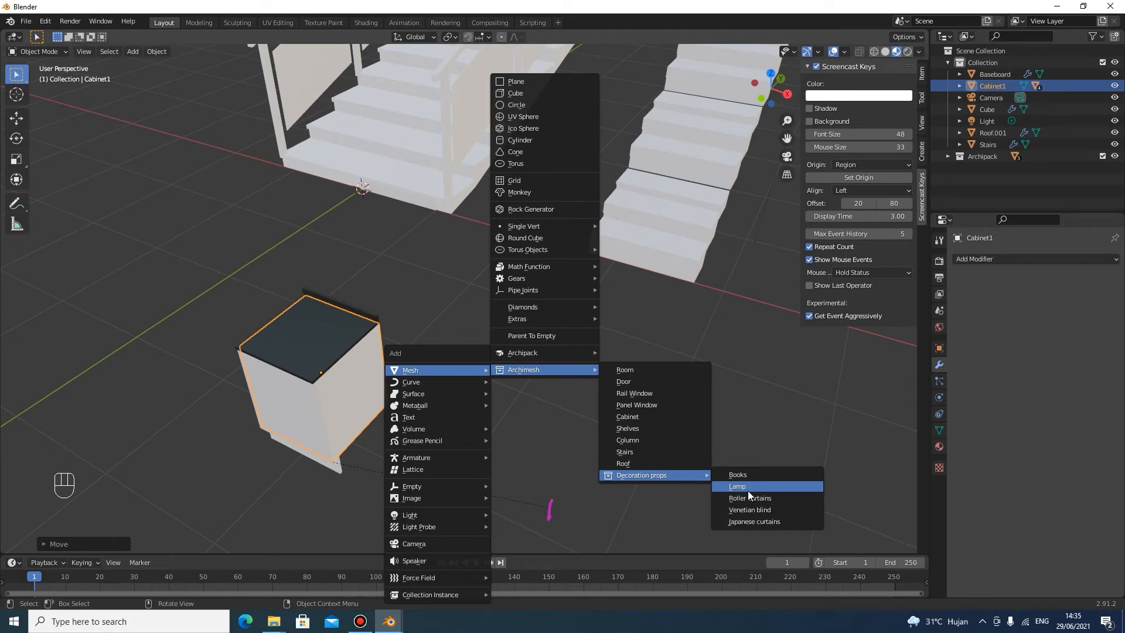
pyautogui.click(747, 474)
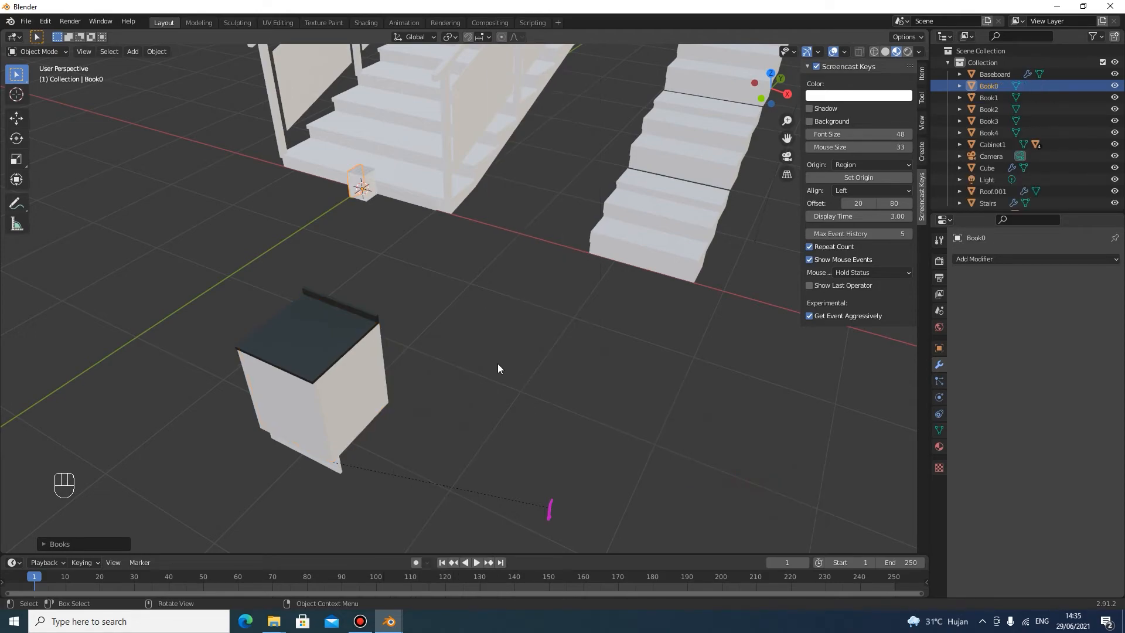
# Step: Move the selected book, Book0, along X and Y, away from the other books and toward the cabinet
pyautogui.press('g')
pyautogui.press('x')
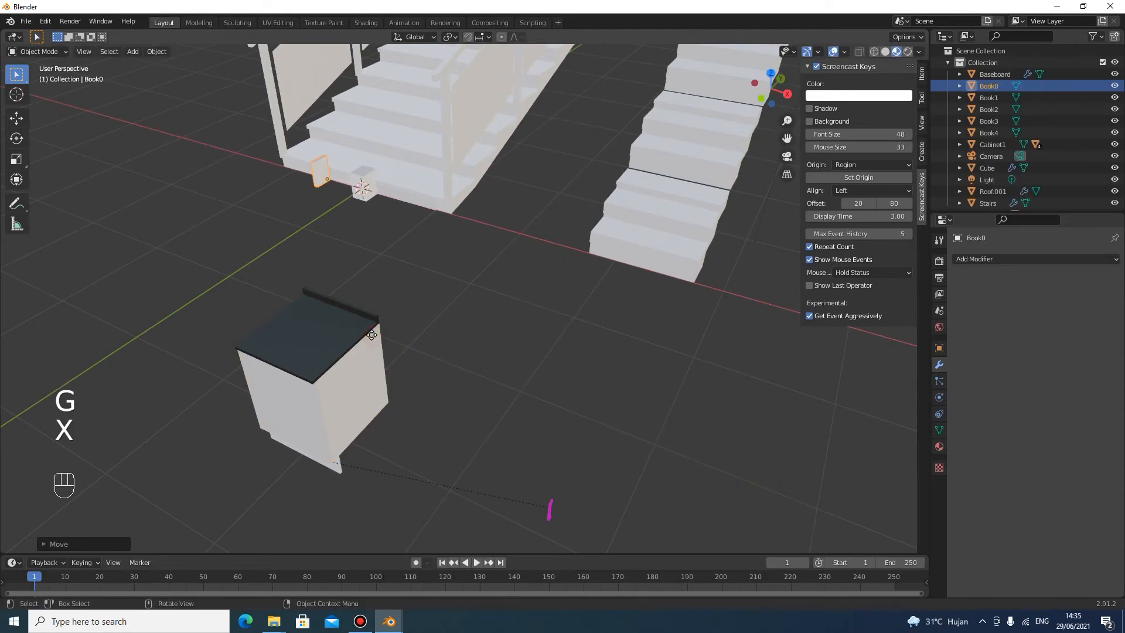
pyautogui.press('g')
pyautogui.press('y')
pyautogui.press('g')
pyautogui.press('y')
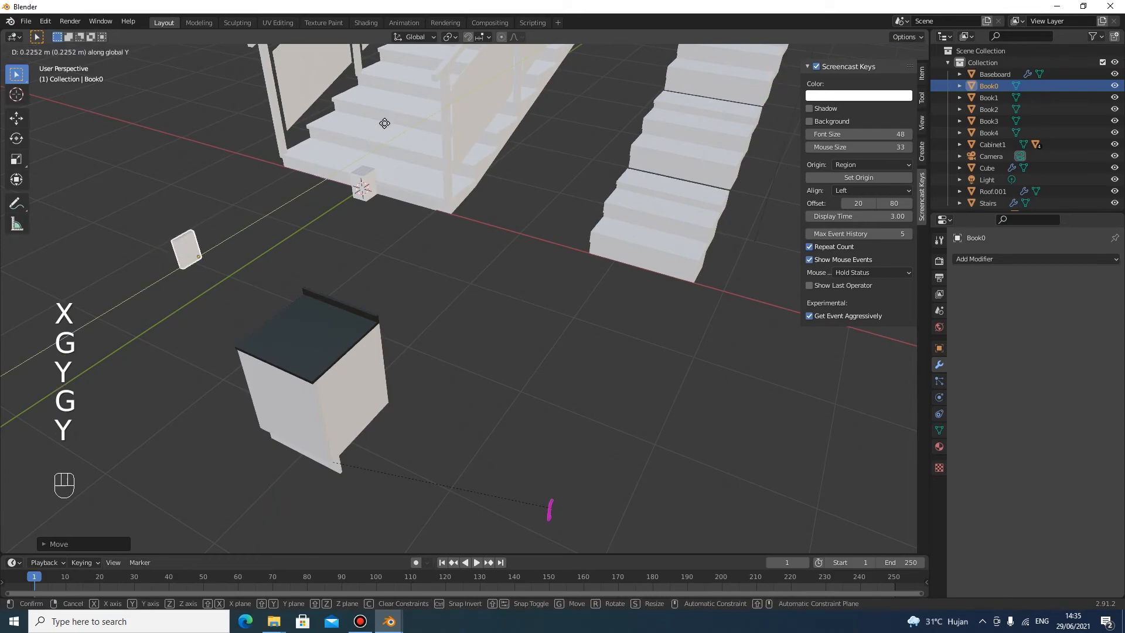
pyautogui.click(311, 184)
# Step: Move Book0 along X to the cabinet and raise it along Z to the cabinet's top
pyautogui.press('g')
pyautogui.press('x')
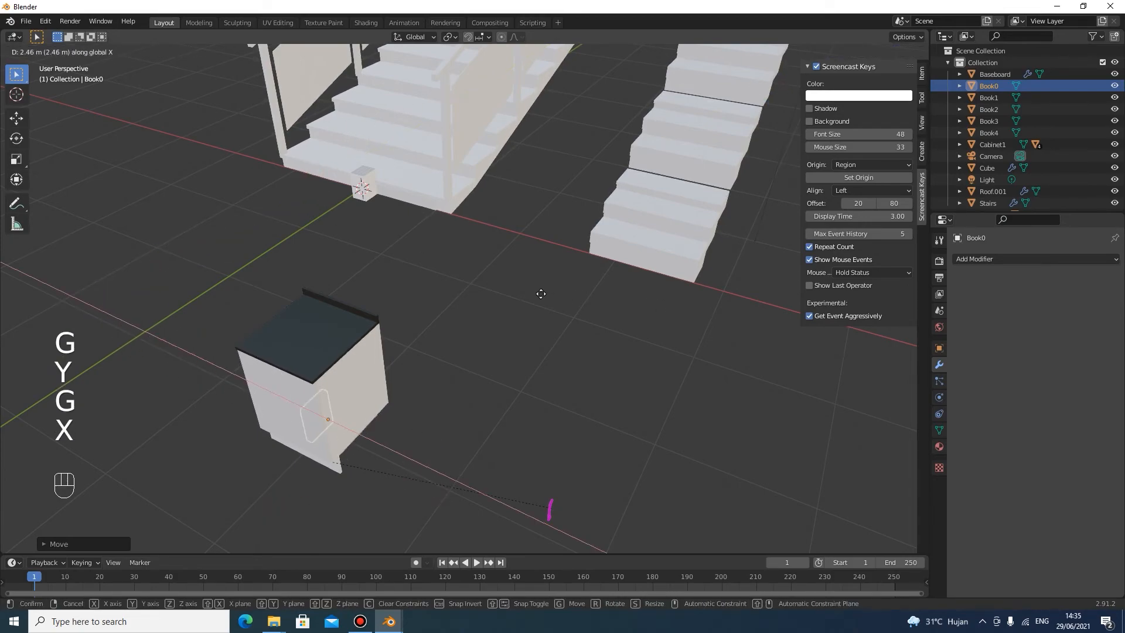
pyautogui.press('g')
pyautogui.press('z')
pyautogui.click(554, 208)
pyautogui.hotkey('shift', 'a')
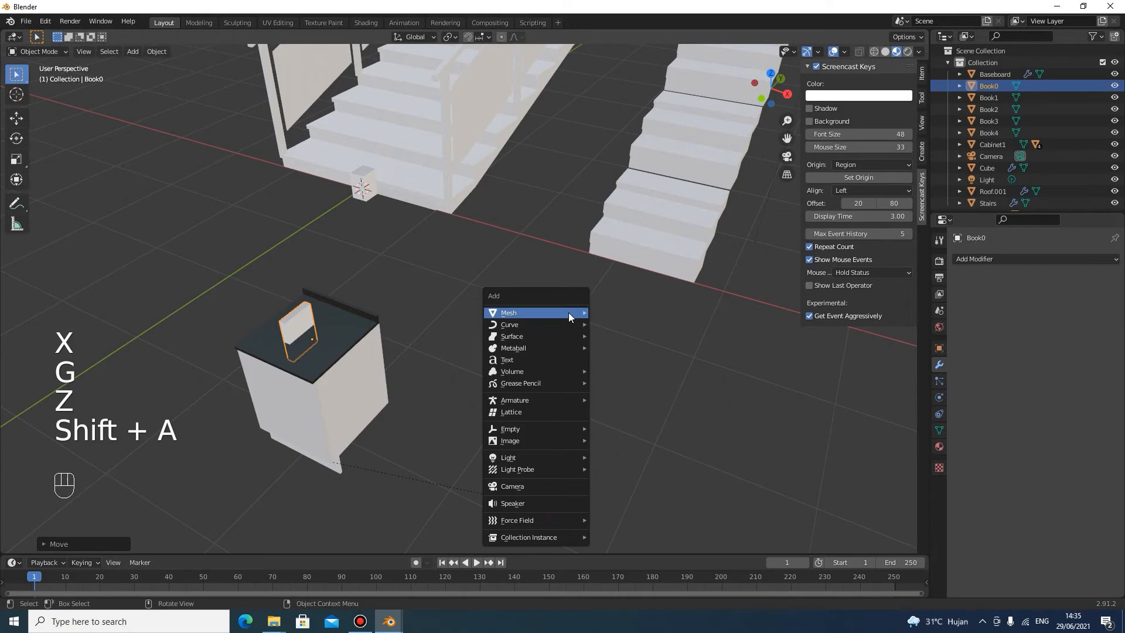
pyautogui.moveTo(565, 312)
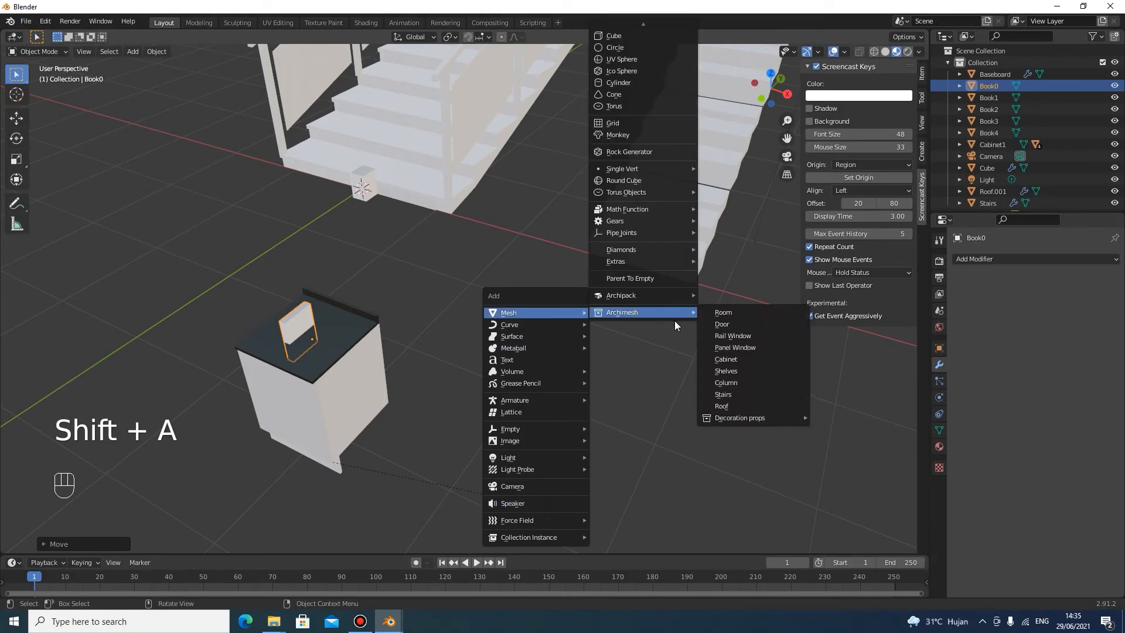
pyautogui.moveTo(669, 300)
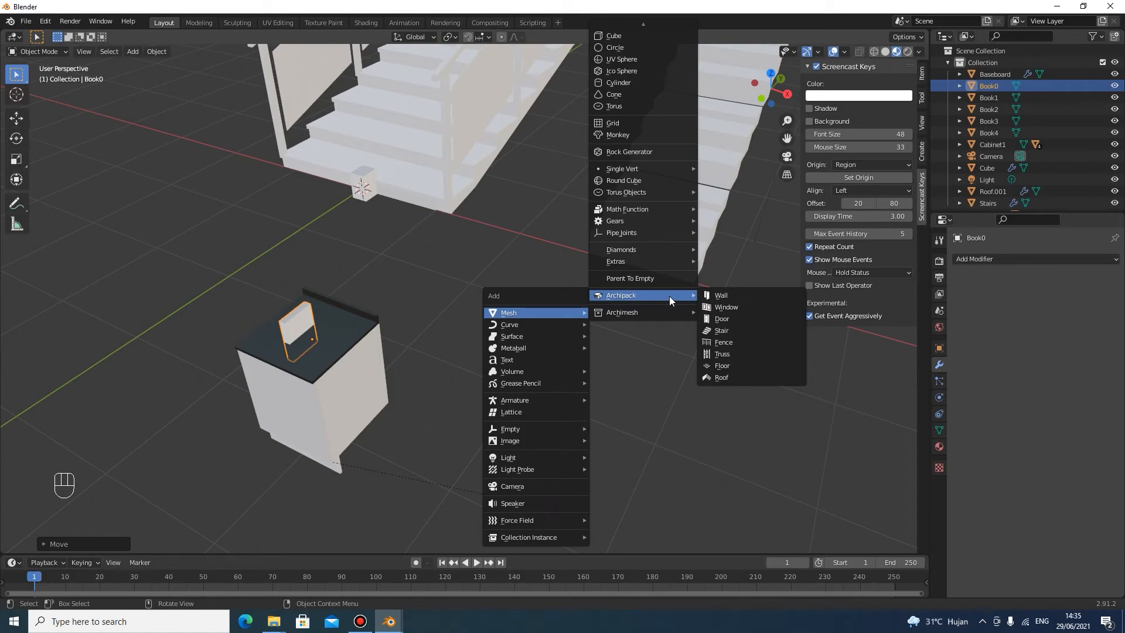
pyautogui.click(695, 420)
# Step: Remove the Stairs_material slot from the straight stairs beside the large railed staircase
pyautogui.moveTo(773, 409); pyautogui.dragTo(738, 386, button='middle')
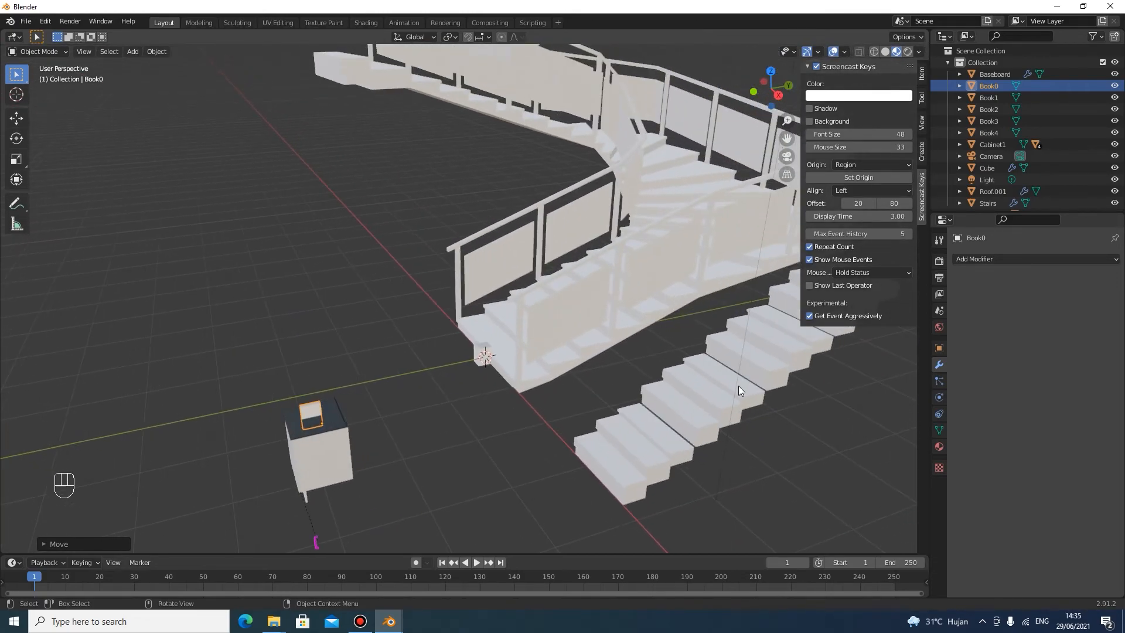
pyautogui.click(741, 385)
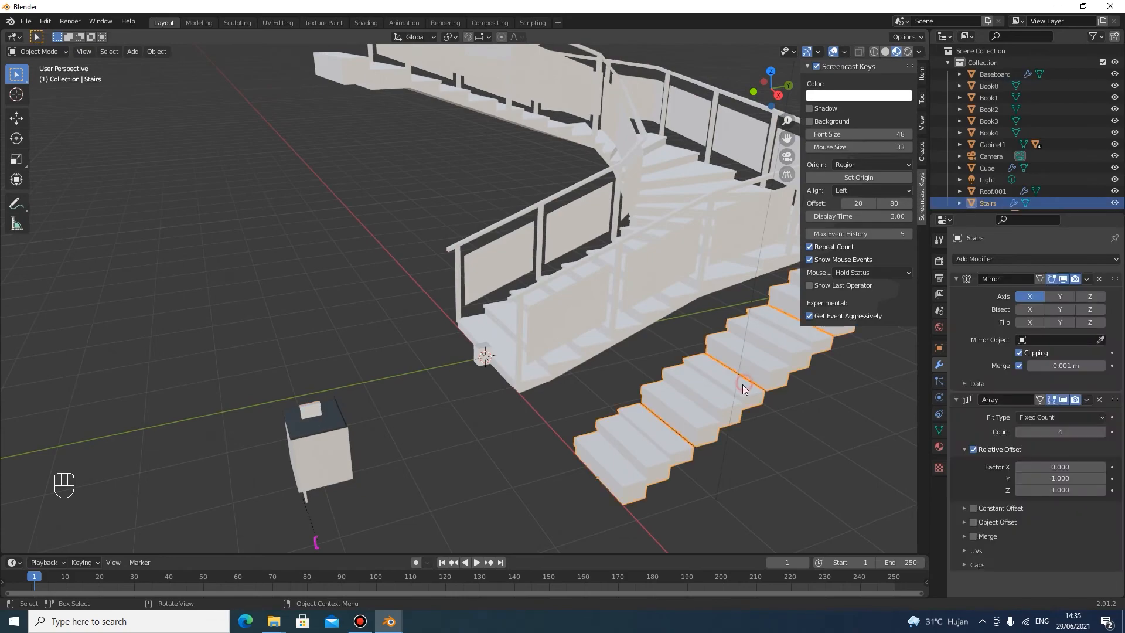
pyautogui.click(940, 446)
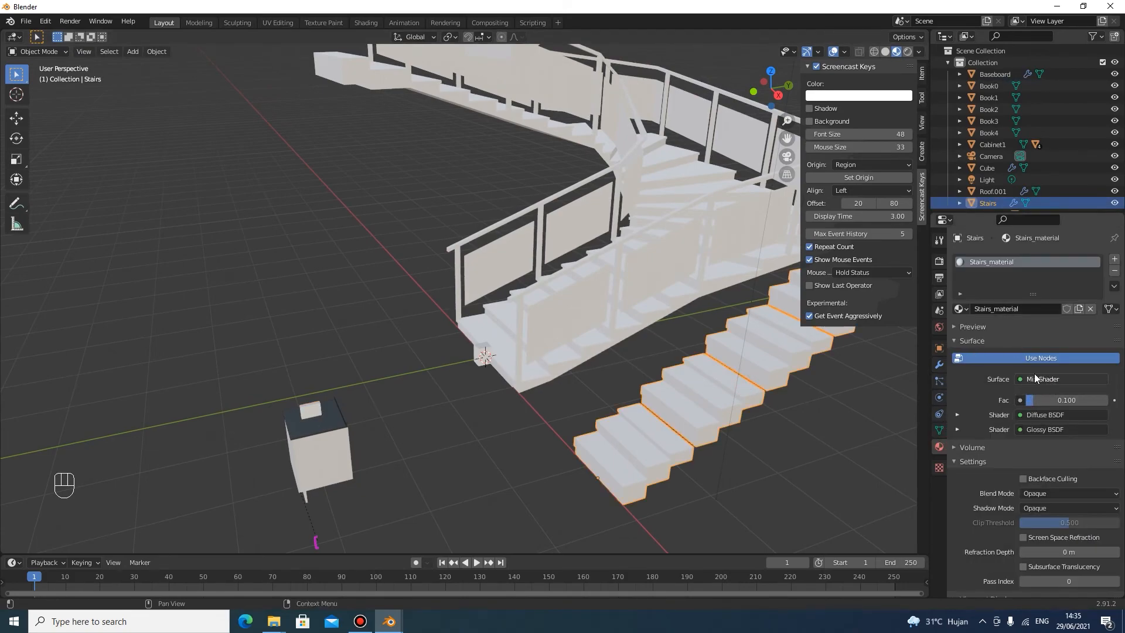
pyautogui.click(1115, 271)
# Step: Select the railed stair at the base of the staircase and frame it closer for material editing
pyautogui.click(684, 224)
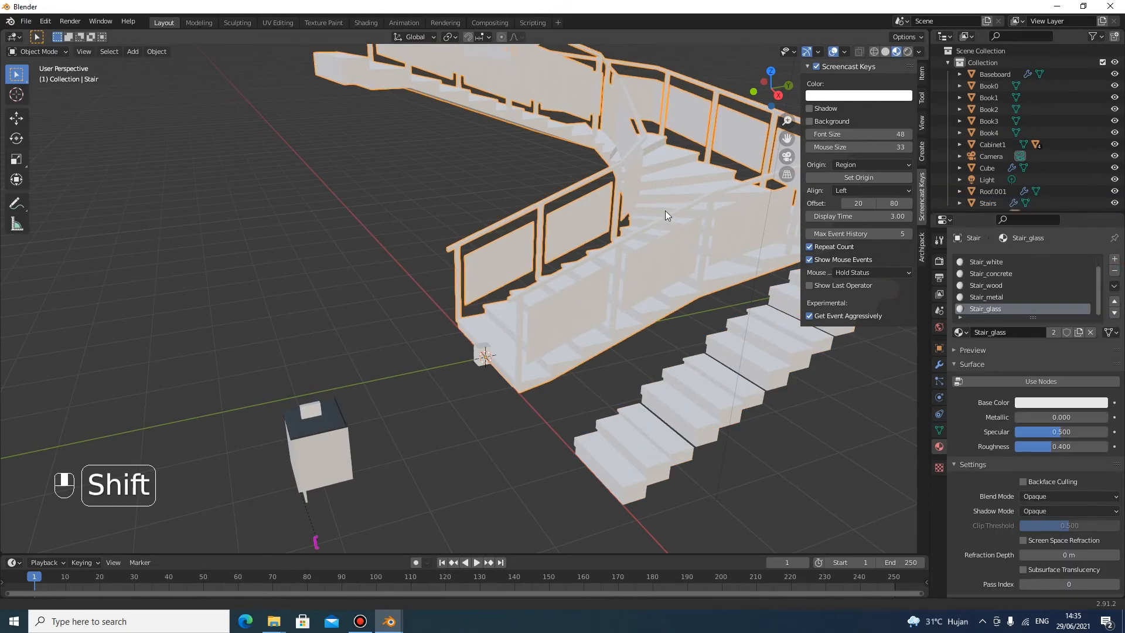
pyautogui.keyDown('shift'); pyautogui.moveTo(666, 210); pyautogui.dragTo(637, 280, button='middle'); pyautogui.keyUp('shift')
pyautogui.scroll(3, 635, 206)
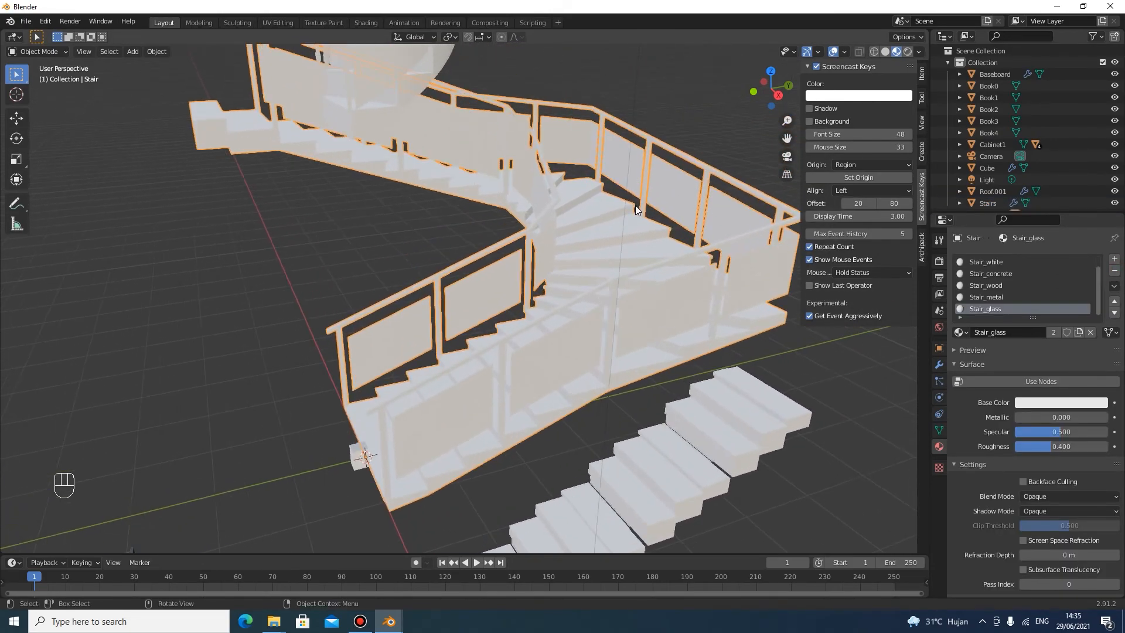
# Step: Remove all existing material slots from the railed stair
pyautogui.click(1114, 272)
pyautogui.click(1114, 272)
pyautogui.click(1114, 272)
pyautogui.click(1114, 272)
pyautogui.click(1114, 272)
pyautogui.click(1114, 272)
# Step: Add a new material to the railed stair and set its base color to blue
pyautogui.click(1059, 307)
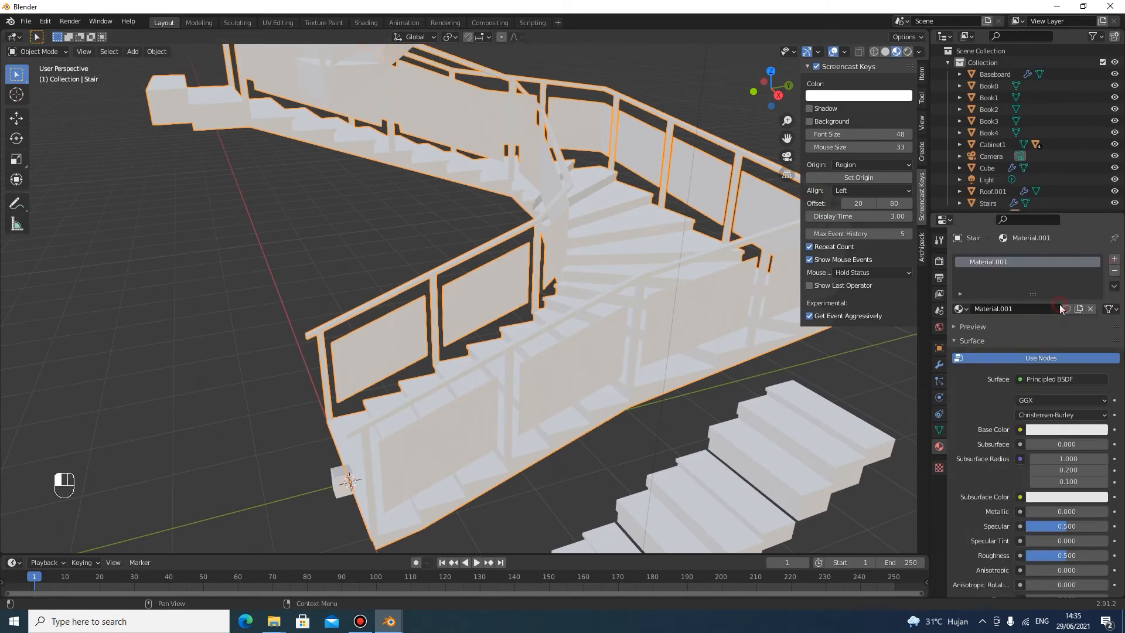
pyautogui.click(1057, 430)
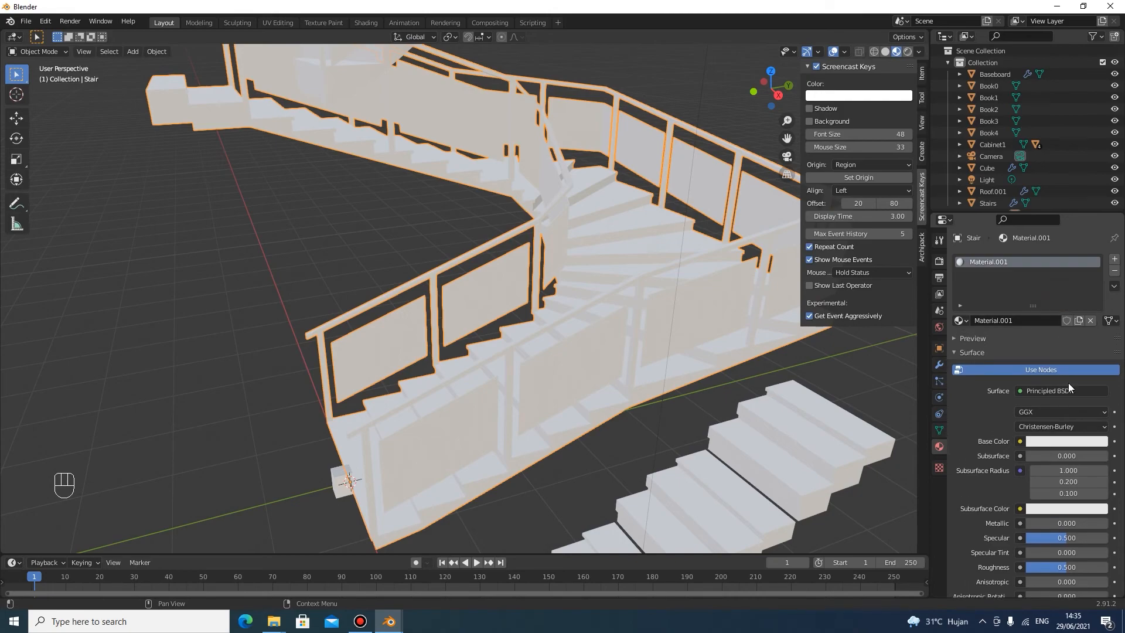
pyautogui.press('z')
pyautogui.click(1056, 438)
pyautogui.moveTo(1047, 320); pyautogui.dragTo(1077, 294)
pyautogui.click(673, 245)
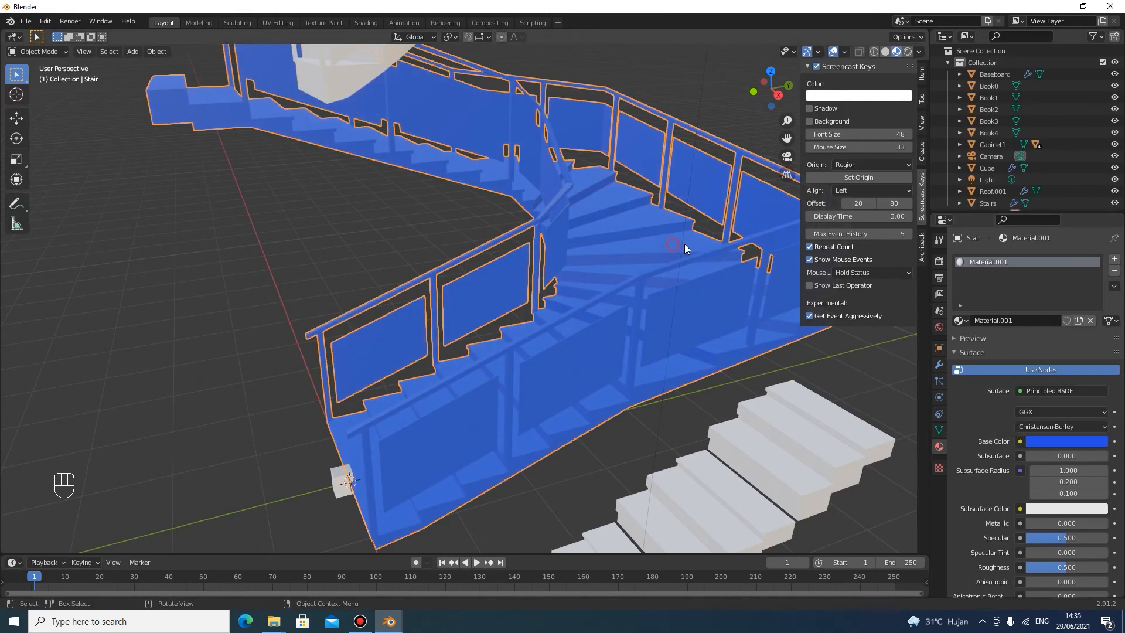
# Step: Select several railing panel faces along the front of the stair in Edit Mode
pyautogui.press('Tab')
pyautogui.click(699, 309)
pyautogui.keyDown('shift'); pyautogui.click(589, 369); pyautogui.keyUp('shift')
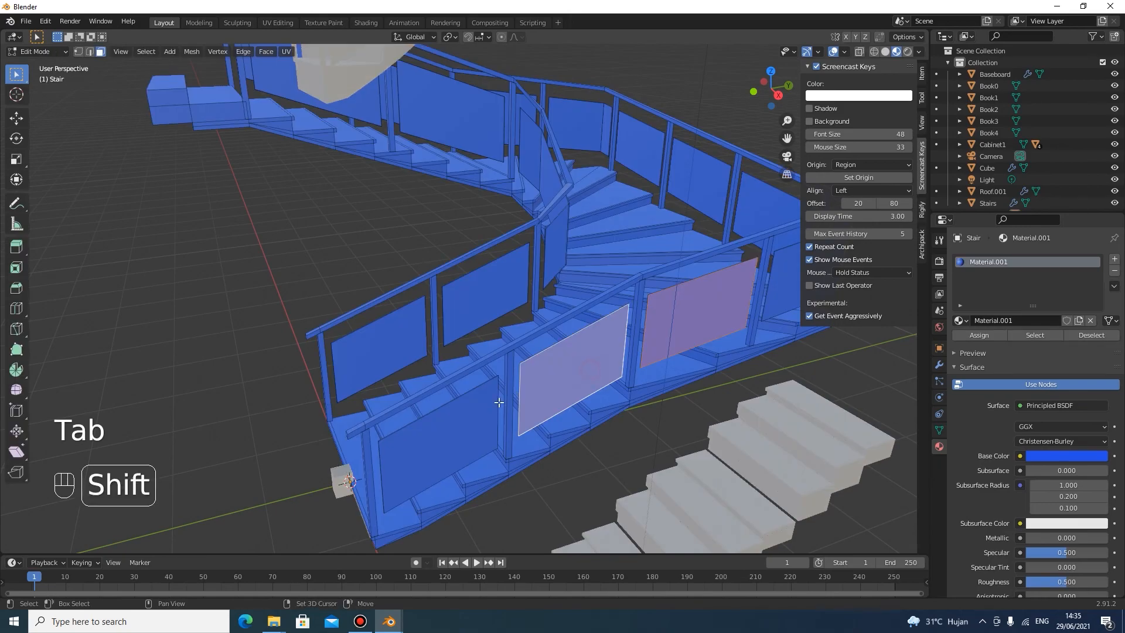
pyautogui.keyDown('shift'); pyautogui.click(450, 416); pyautogui.keyUp('shift')
# Step: Undo the panel face selection, the new blue material and the removal of the stair's material slots
pyautogui.hotkey('ctrl', 'z')
pyautogui.hotkey('ctrl', 'z')
pyautogui.hotkey('ctrl', 'z')
pyautogui.hotkey('ctrl', 'z')
pyautogui.hotkey('ctrl', 'z')
pyautogui.hotkey('ctrl', 'z')
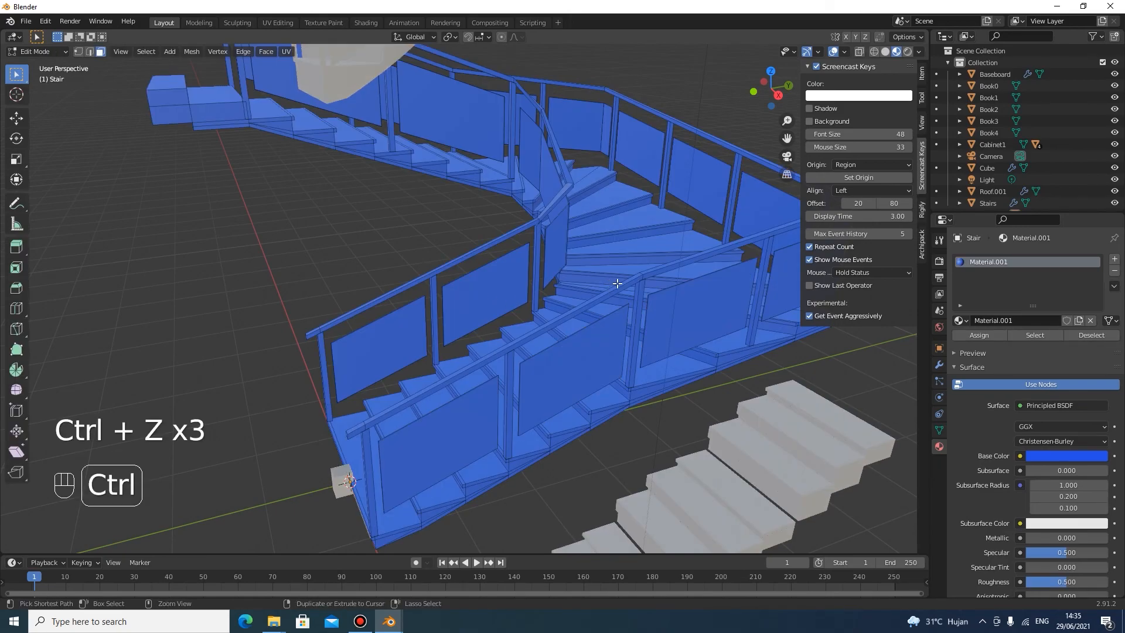
pyautogui.hotkey('ctrl', 'z')
pyautogui.hotkey('ctrl', 'z')
pyautogui.hotkey('ctrl', 'z')
pyautogui.hotkey('ctrl', 'z')
pyautogui.hotkey('ctrl', 'z')
pyautogui.hotkey('ctrl', 'z')
pyautogui.hotkey('ctrl', 'z')
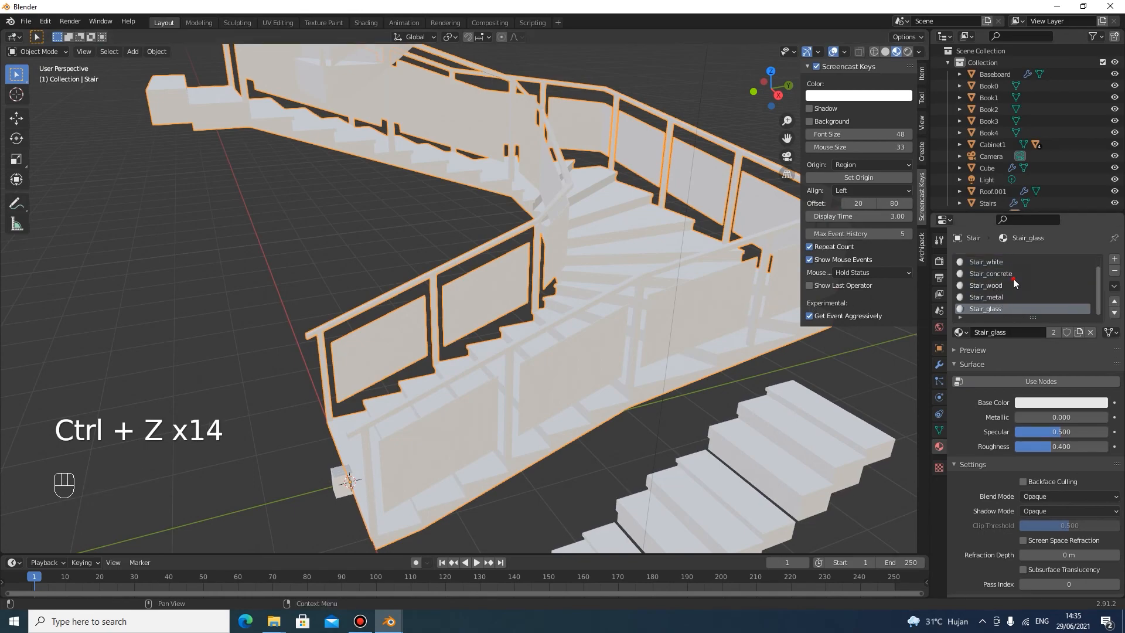
# Step: Set the base color of the stair's Stair_glass material to blue
pyautogui.click(1051, 403)
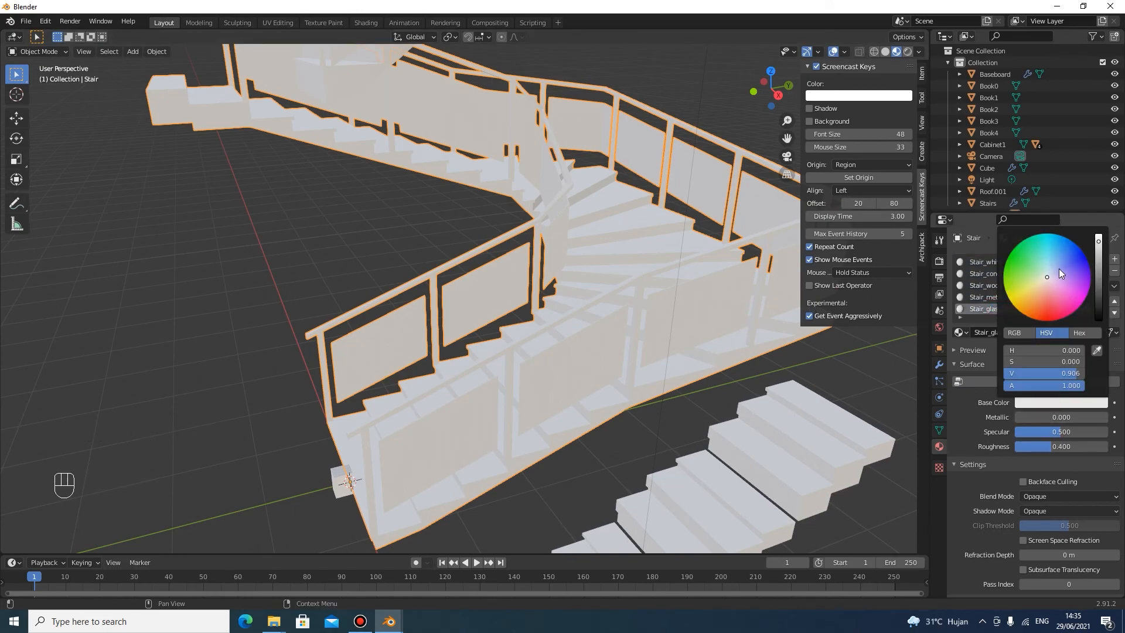
pyautogui.moveTo(1059, 269); pyautogui.dragTo(1035, 252)
pyautogui.scroll(-1, 718, 191)
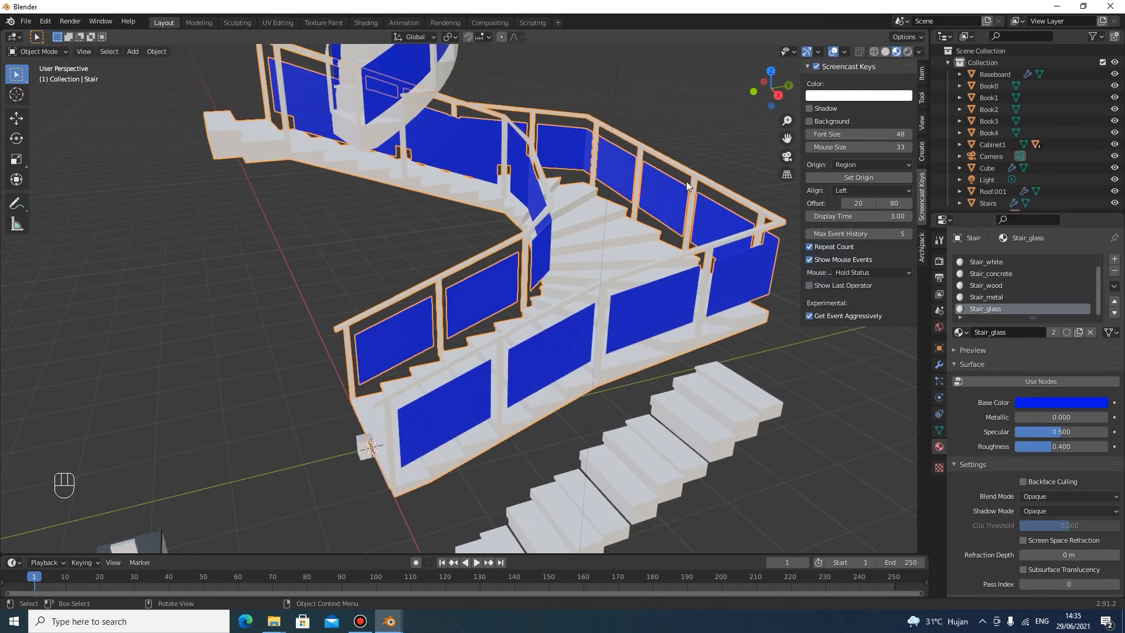
# Step: Examine the glass railing panels on both staircases and the other architectural objects in the scene from several angles
pyautogui.moveTo(686, 181); pyautogui.dragTo(557, 191, button='middle')
pyautogui.scroll(-4, 455, 288)
pyautogui.moveTo(455, 288); pyautogui.dragTo(732, 319, button='middle')
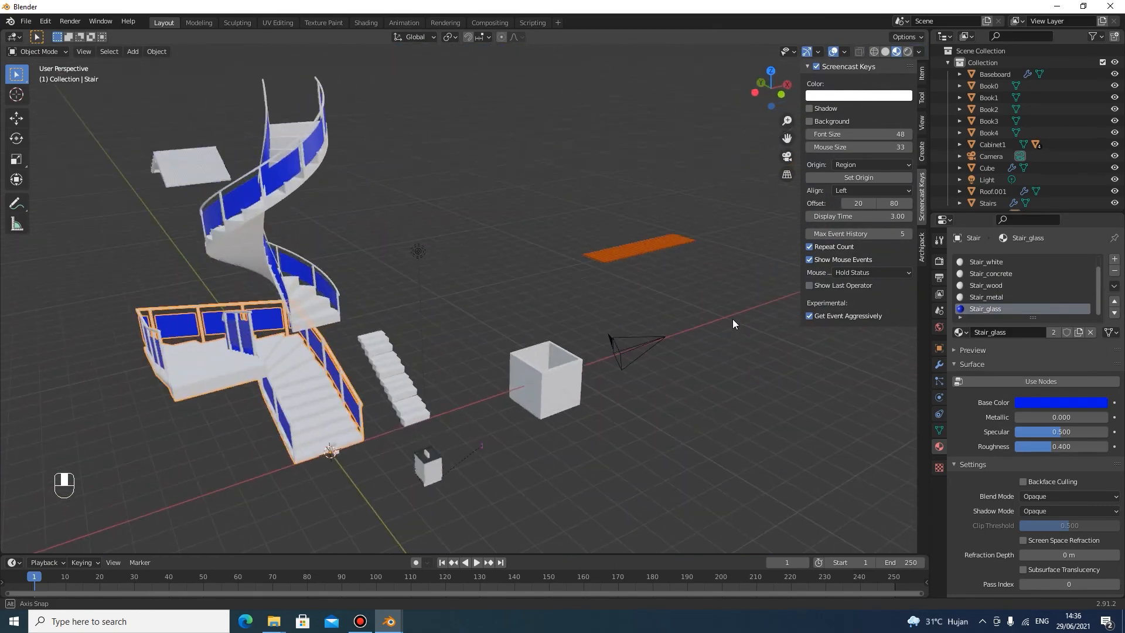
pyautogui.scroll(2, 731, 319)
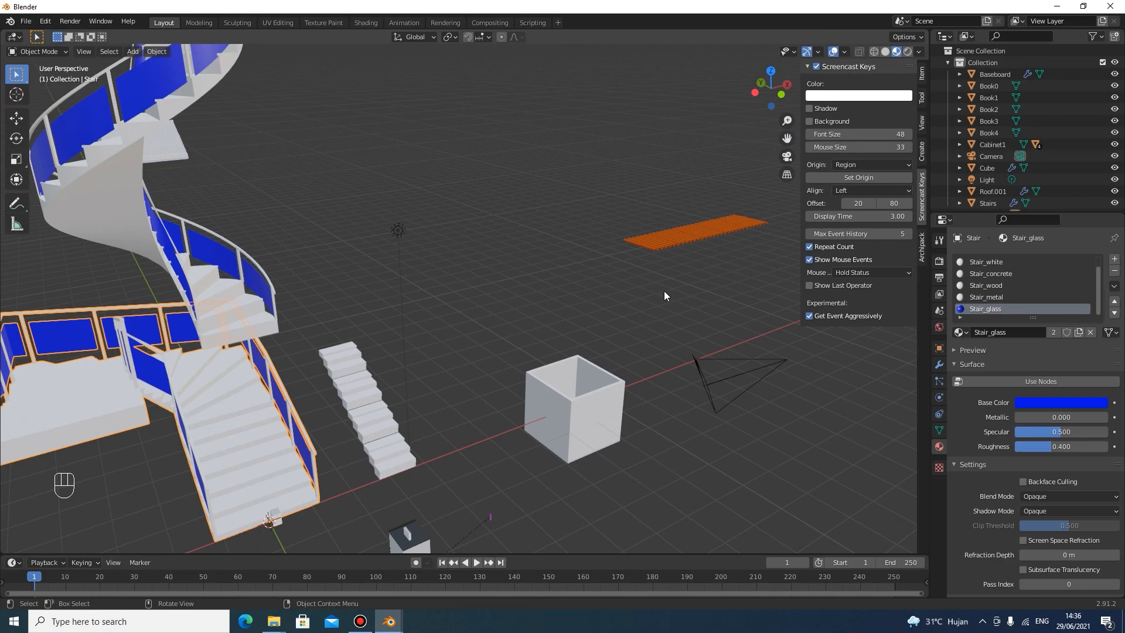
pyautogui.moveTo(663, 291); pyautogui.dragTo(517, 295, button='middle')
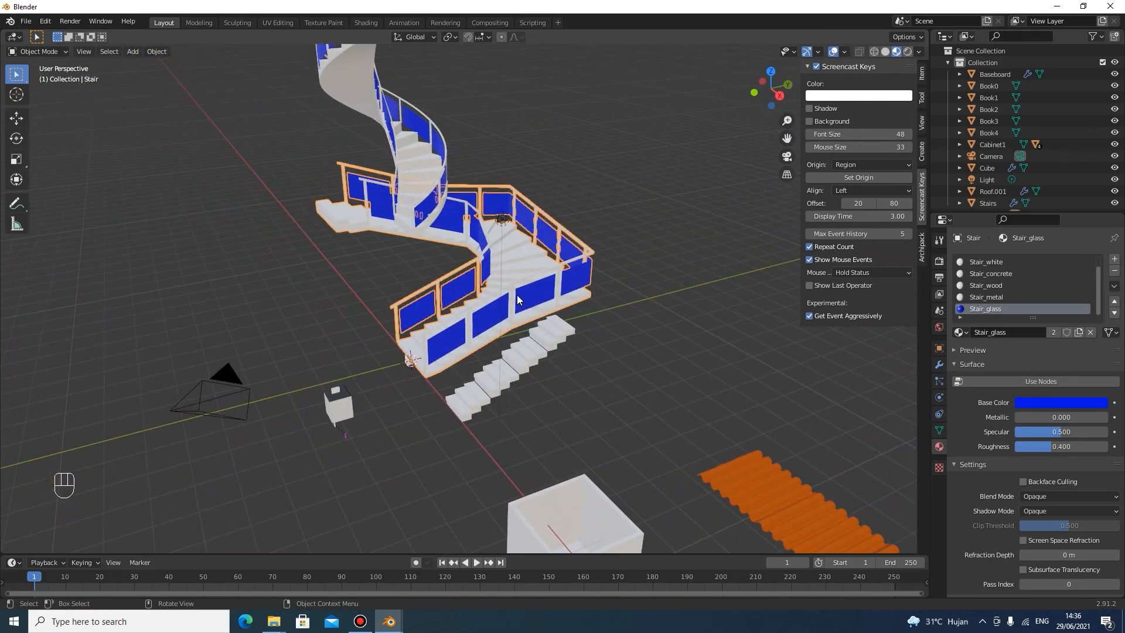
pyautogui.scroll(-4, 517, 296)
pyautogui.scroll(3, 716, 350)
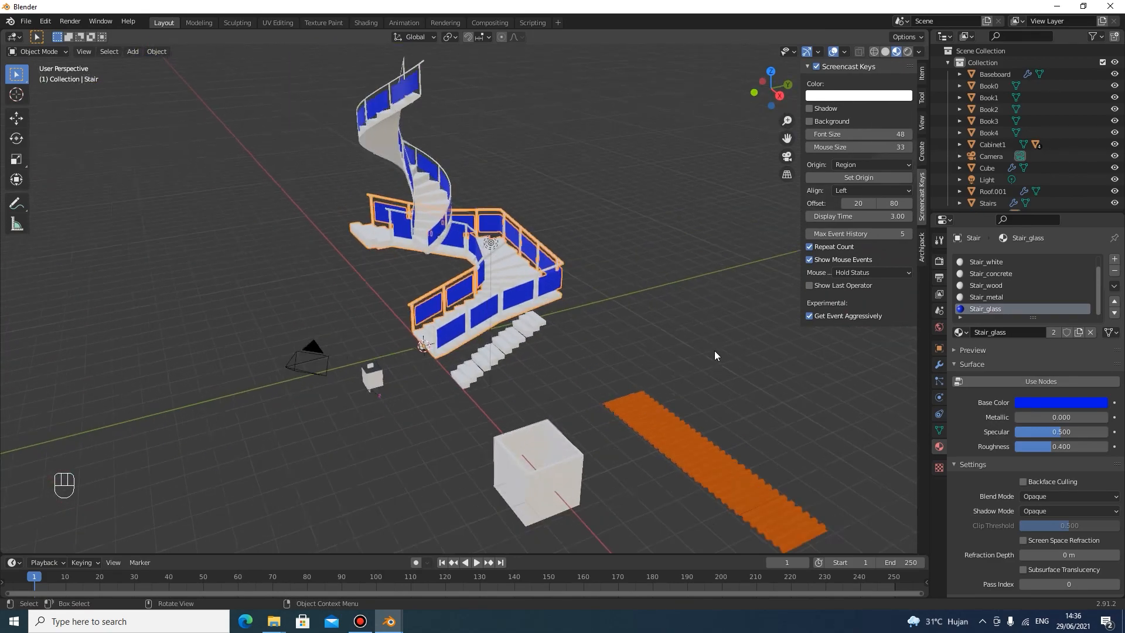
pyautogui.keyDown('shift'); pyautogui.moveTo(713, 350); pyautogui.dragTo(533, 271, button='middle'); pyautogui.keyUp('shift')
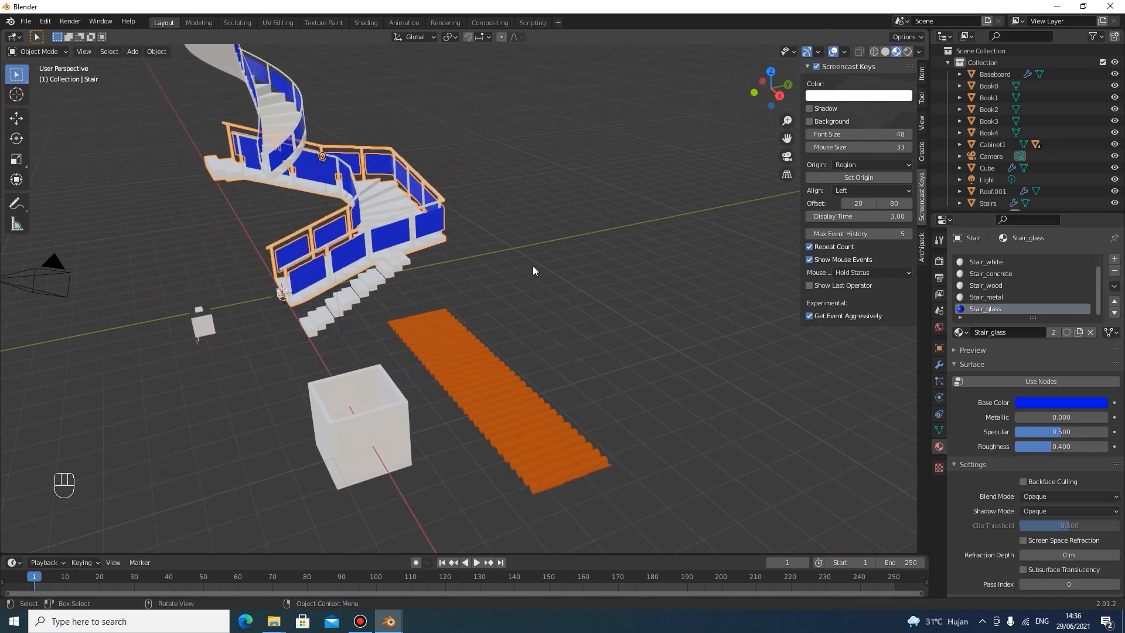